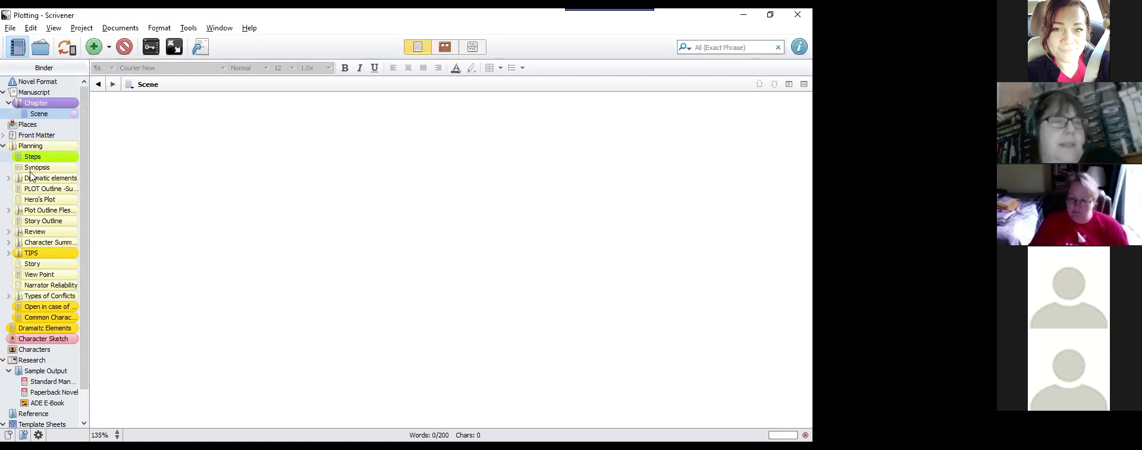
Step: Open the Steps document in the Planning folder and view the beginning of its planning checklist
left_click(32, 167)
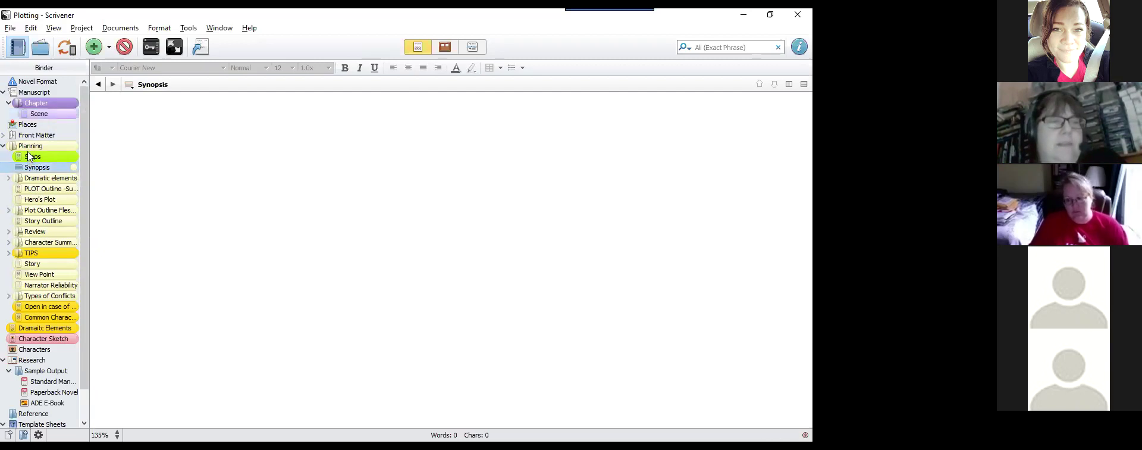
key("Up")
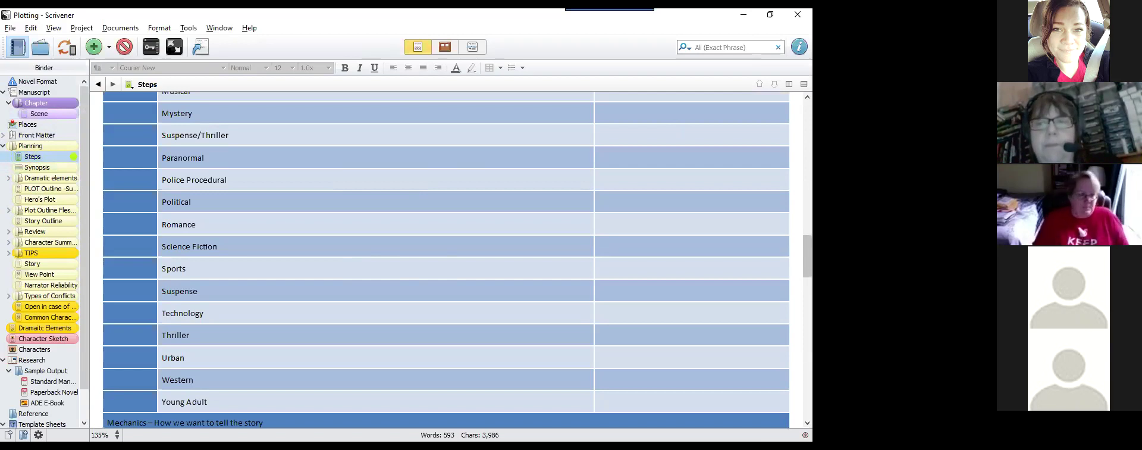
scroll(447, 256, "up", 15)
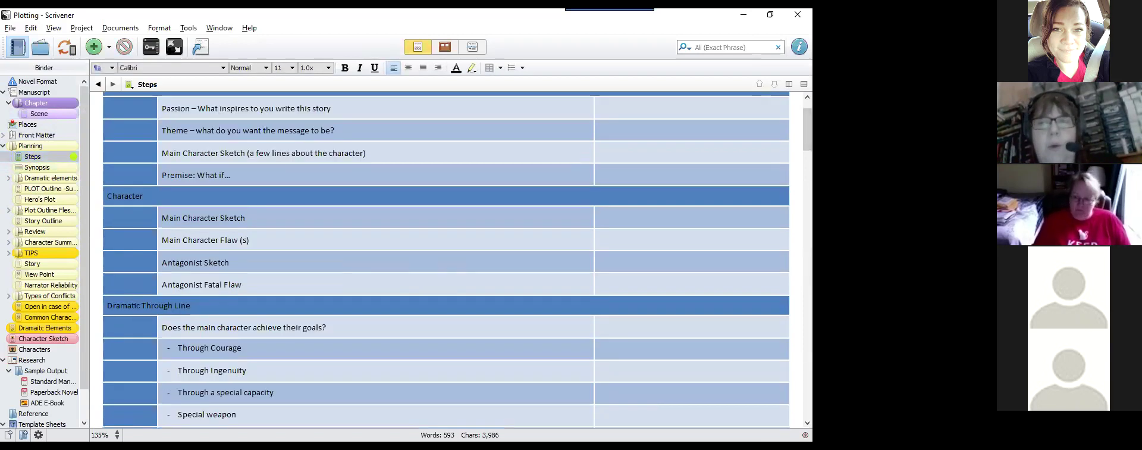
scroll(446, 255, "up", 2)
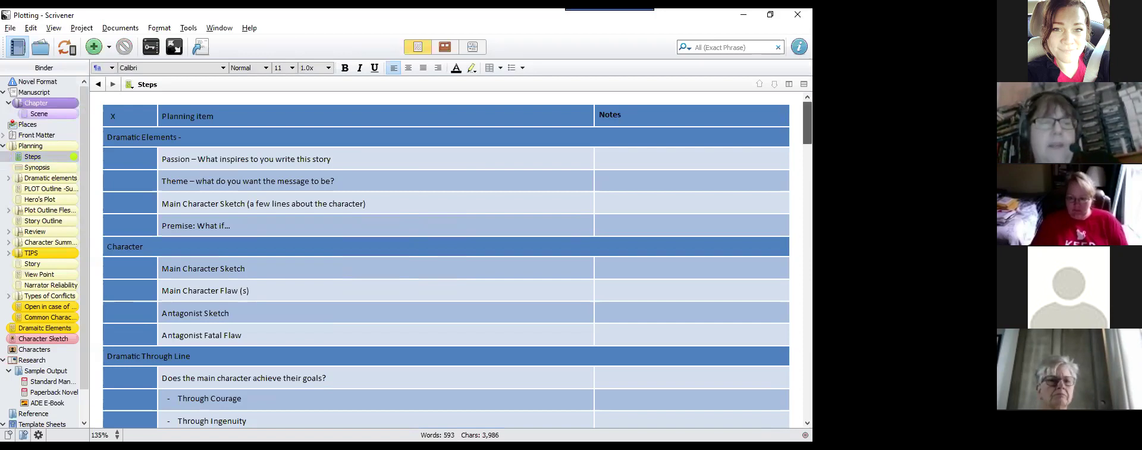
Step: Read through the Dramatic Through Line and Main Conflict sections of the planning checklist
scroll(457, 260, "down", 5)
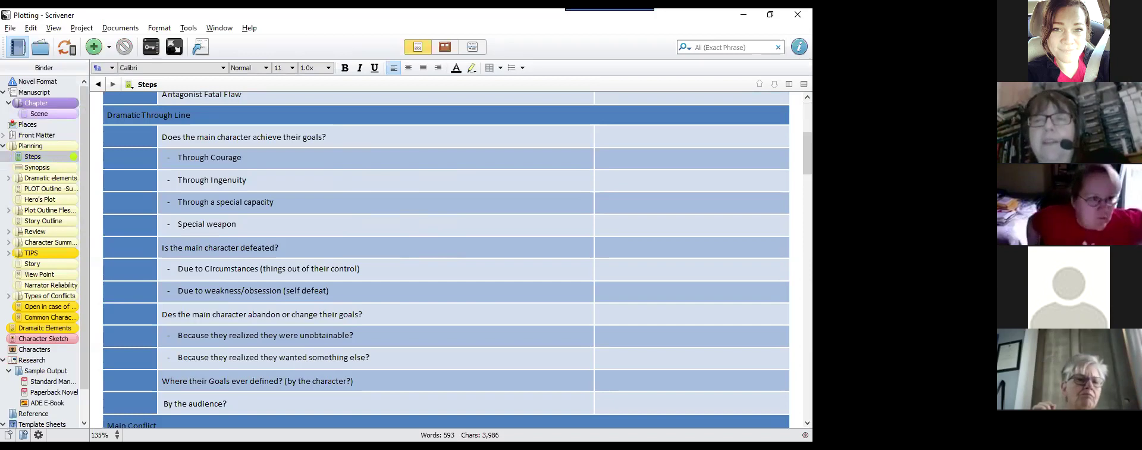
scroll(446, 259, "down", 3)
scroll(446, 260, "up", 1)
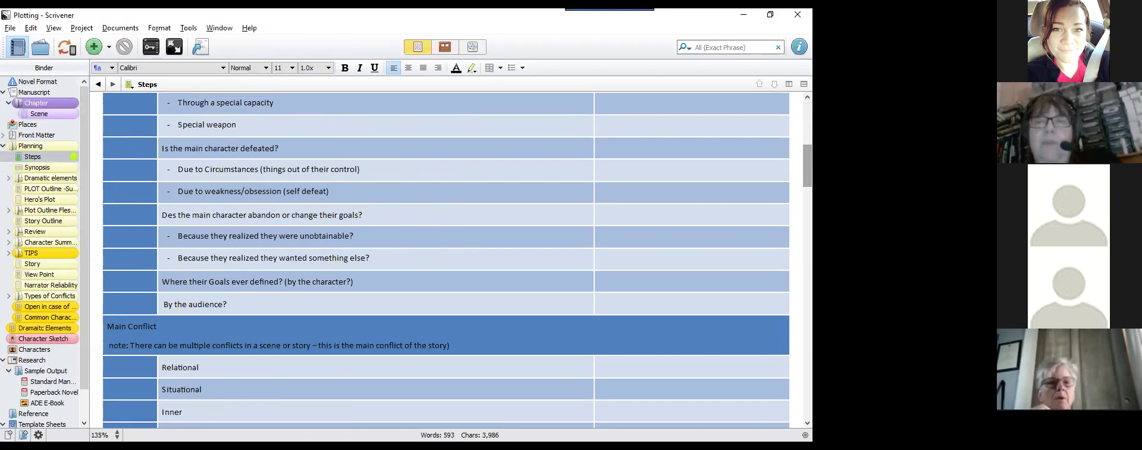
scroll(807, 167, "down", 2)
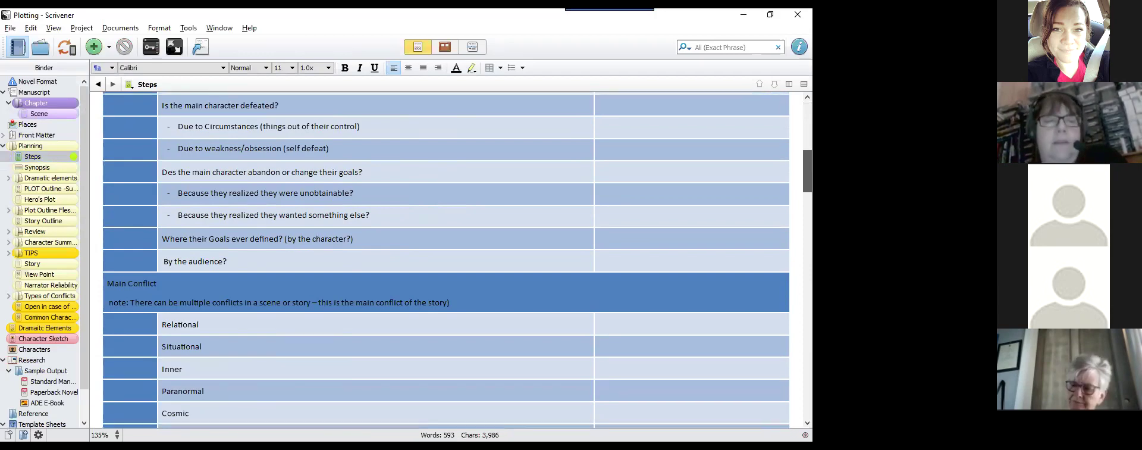
scroll(446, 259, "down", 3)
scroll(446, 259, "down", 2)
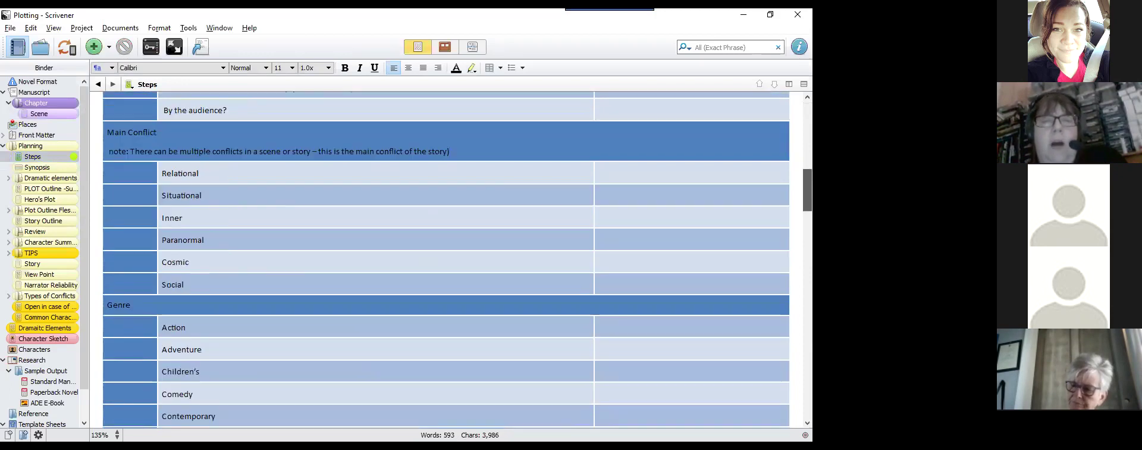
scroll(447, 259, "down", 1)
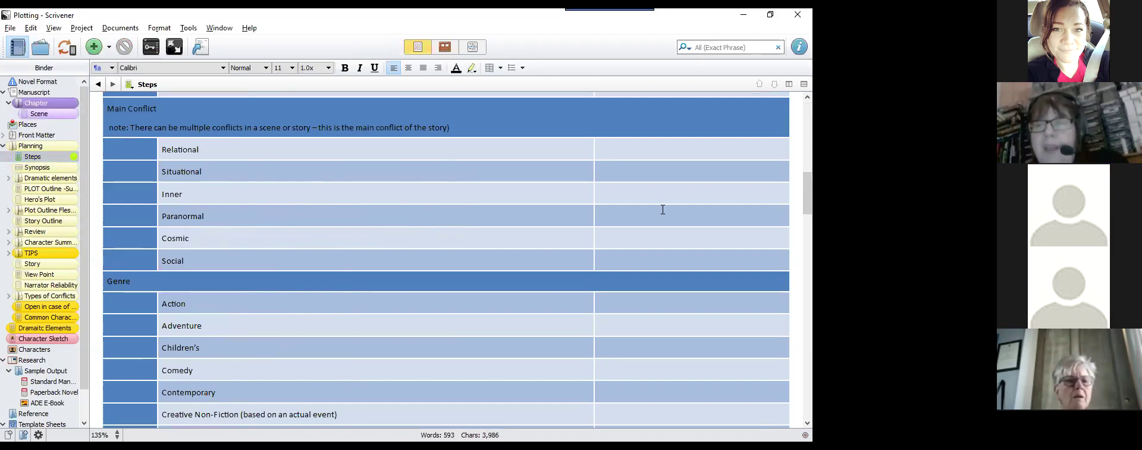
Step: Examine the Genre section of the checklist, from Action through Young Adult
scroll(663, 210, "down", 5)
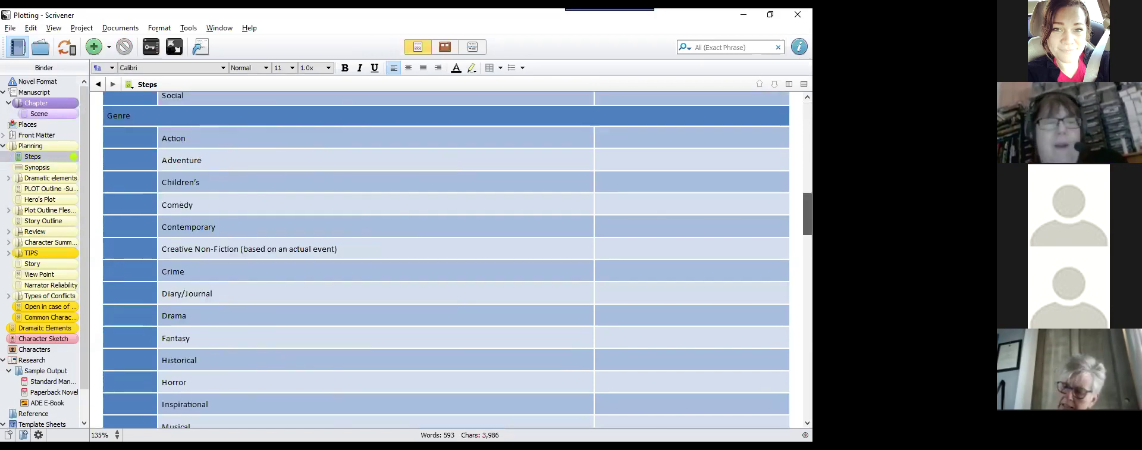
scroll(663, 210, "down", 10)
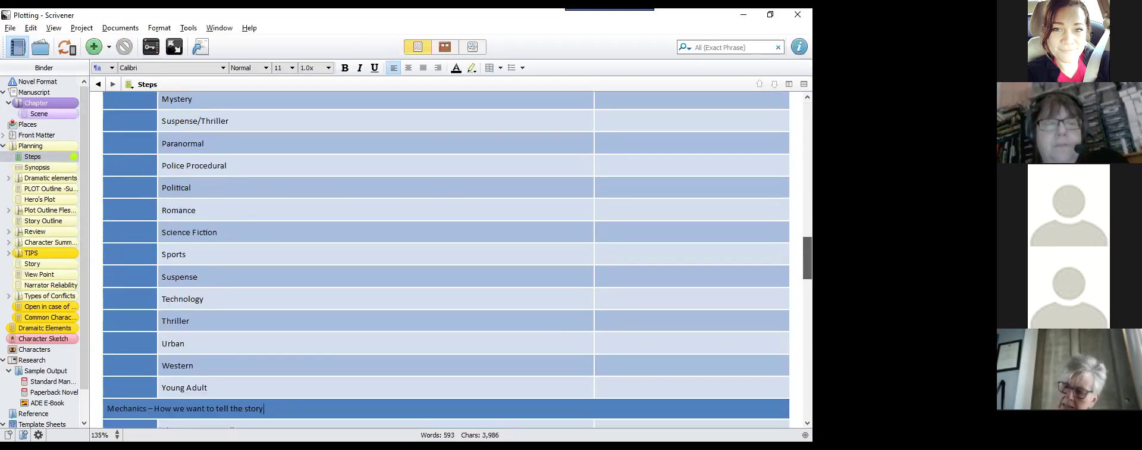
scroll(446, 259, "up", 3)
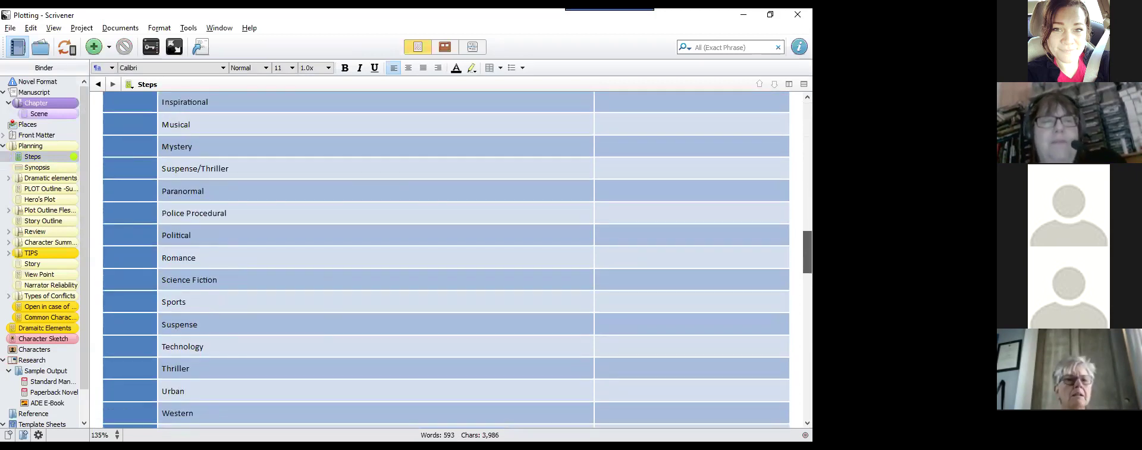
scroll(446, 260, "up", 10)
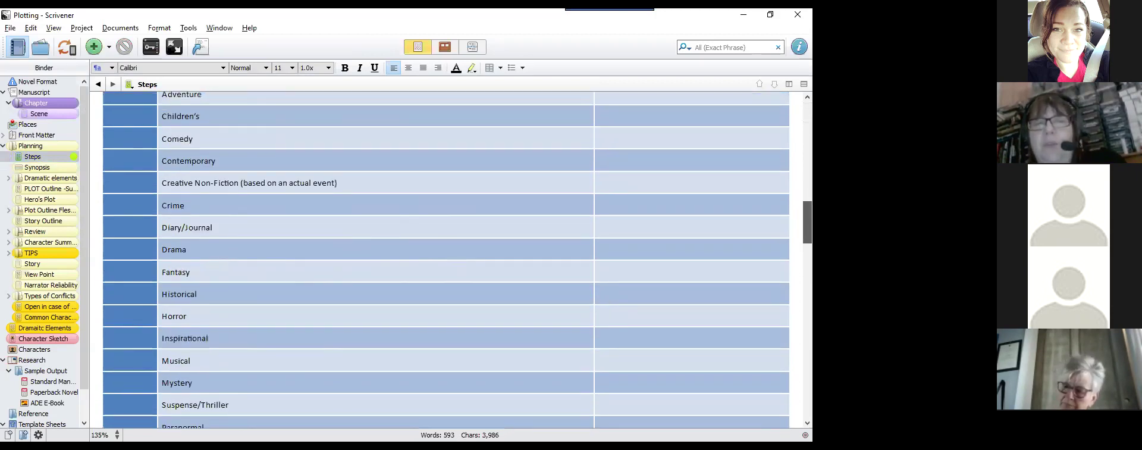
scroll(446, 260, "down", 3)
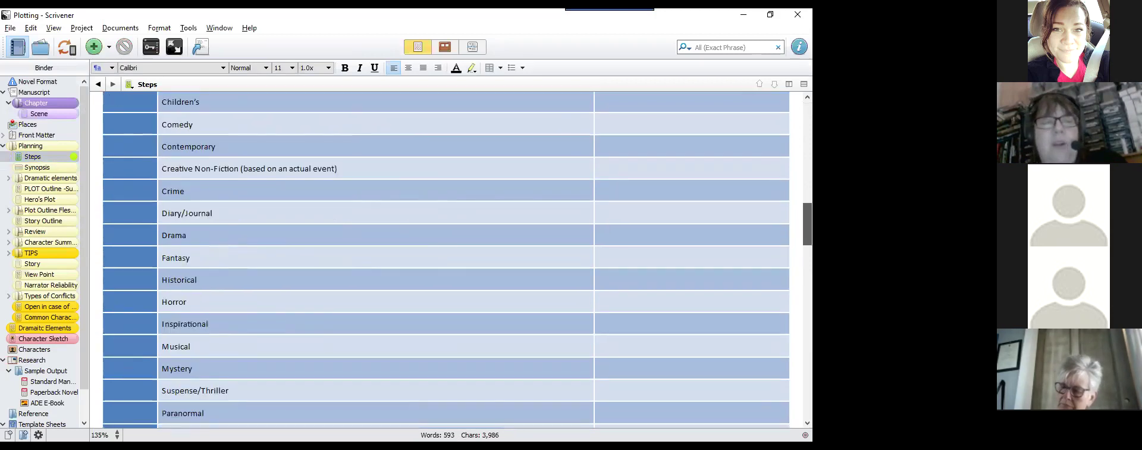
scroll(446, 259, "down", 10)
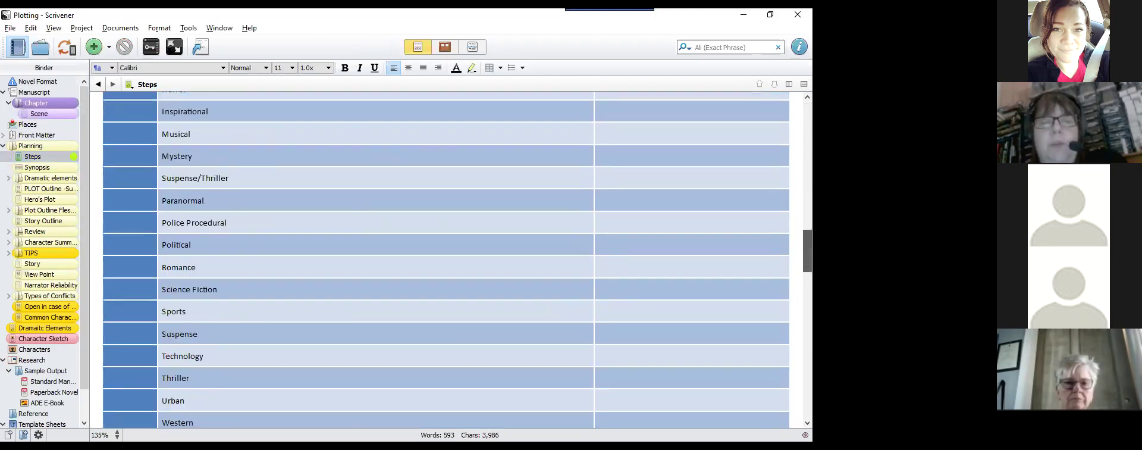
scroll(447, 260, "down", 3)
scroll(446, 260, "up", 14)
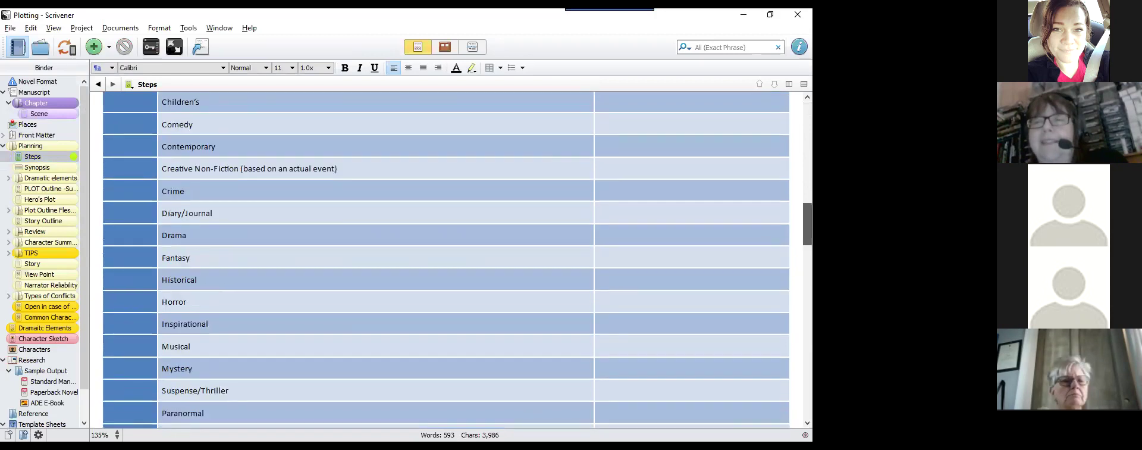
scroll(447, 260, "up", 2)
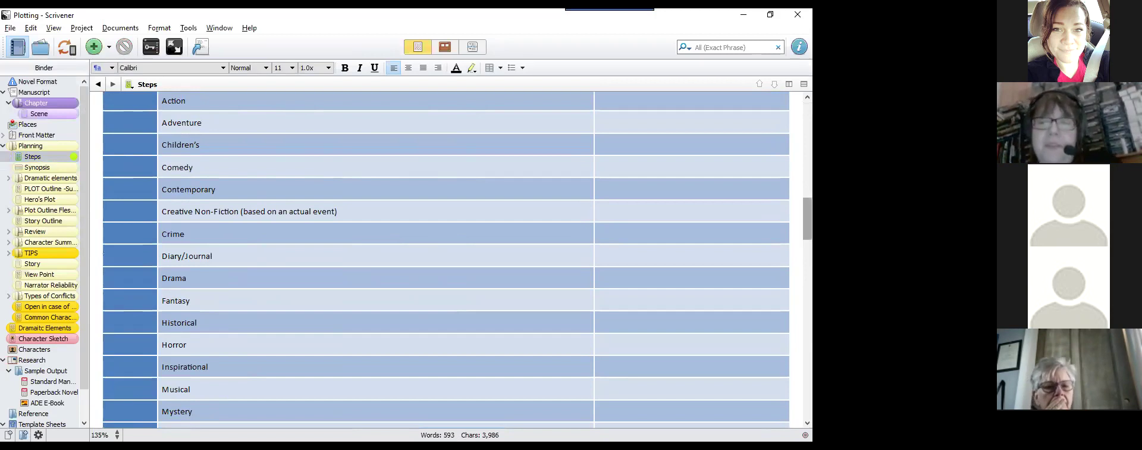
scroll(446, 258, "down", 3)
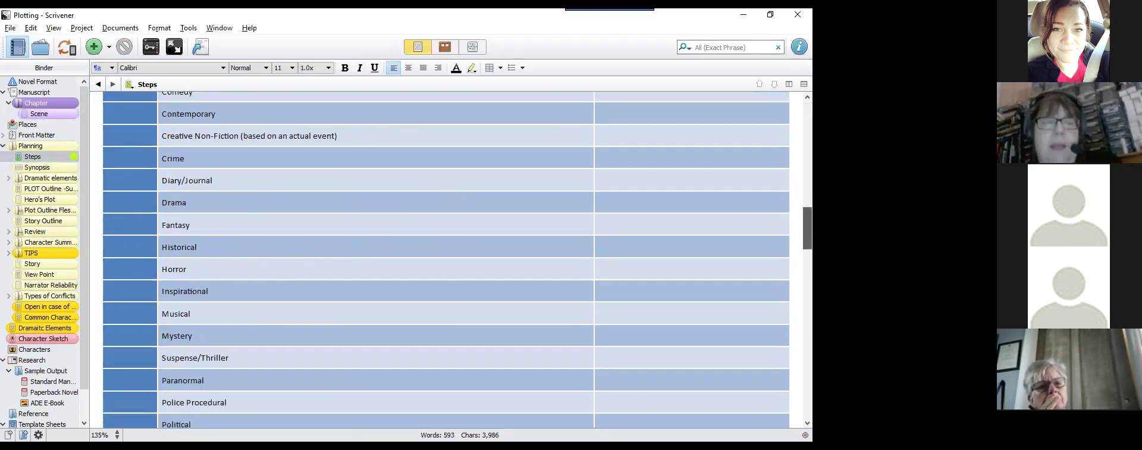
scroll(447, 258, "down", 8)
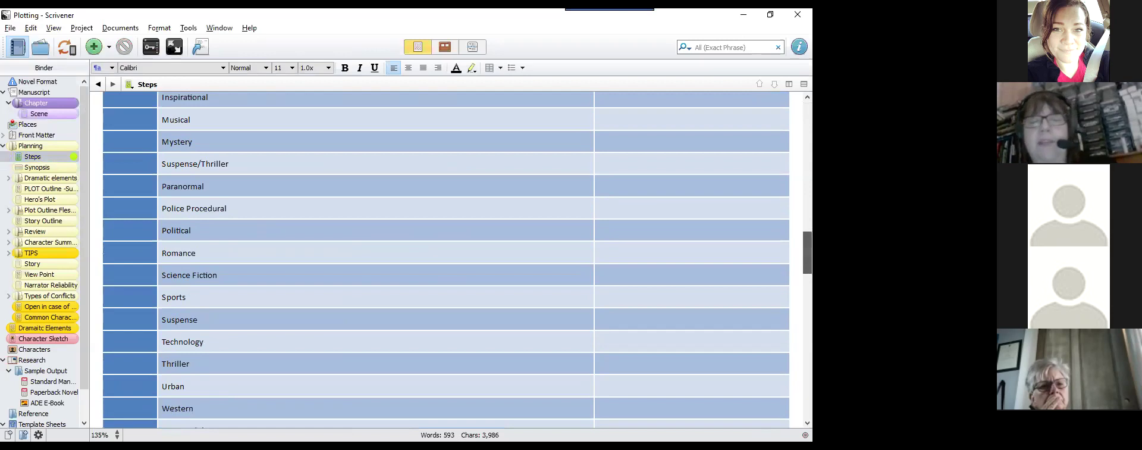
scroll(446, 259, "down", 2)
scroll(446, 259, "down", 3)
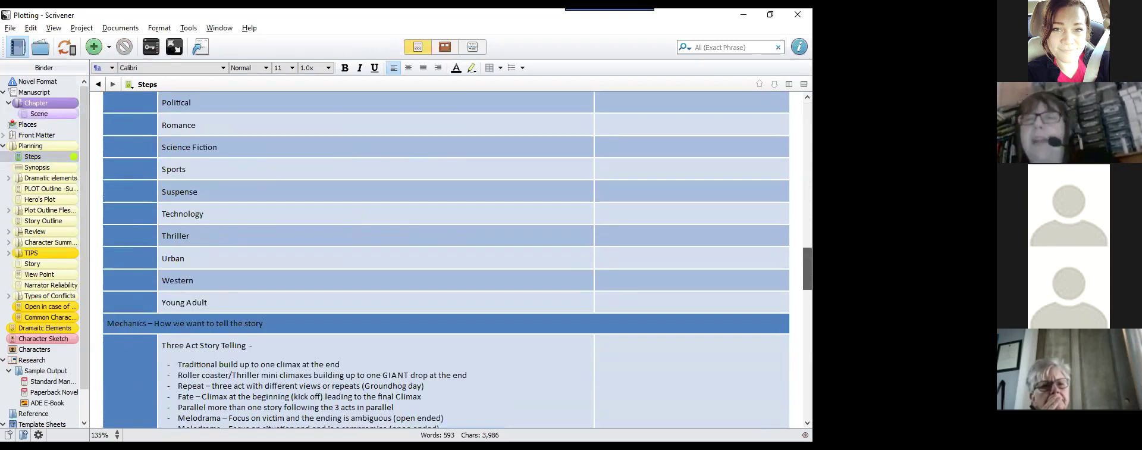
Step: Review the checklist's Mechanics sections on how to tell the story and on narrative voice
scroll(446, 259, "down", 1)
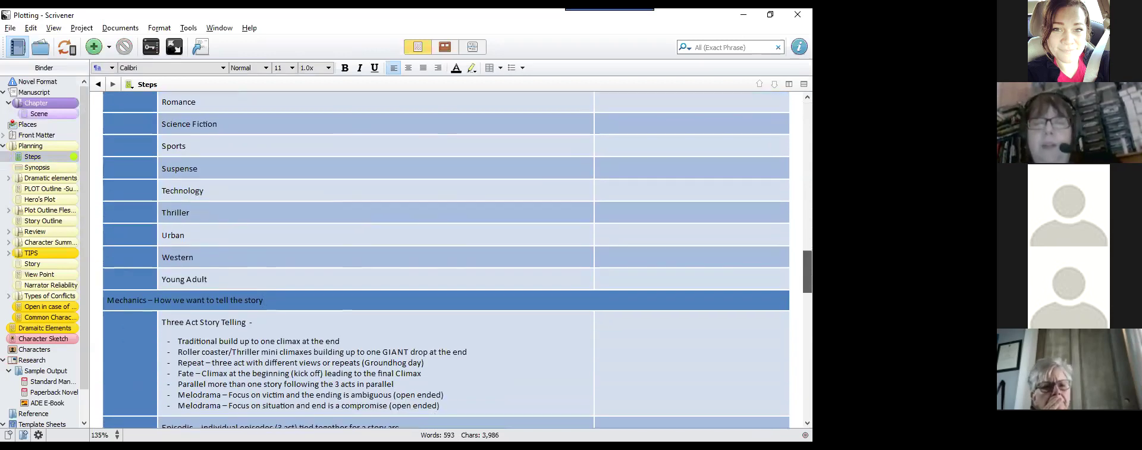
scroll(446, 259, "down", 3)
scroll(446, 259, "down", 6)
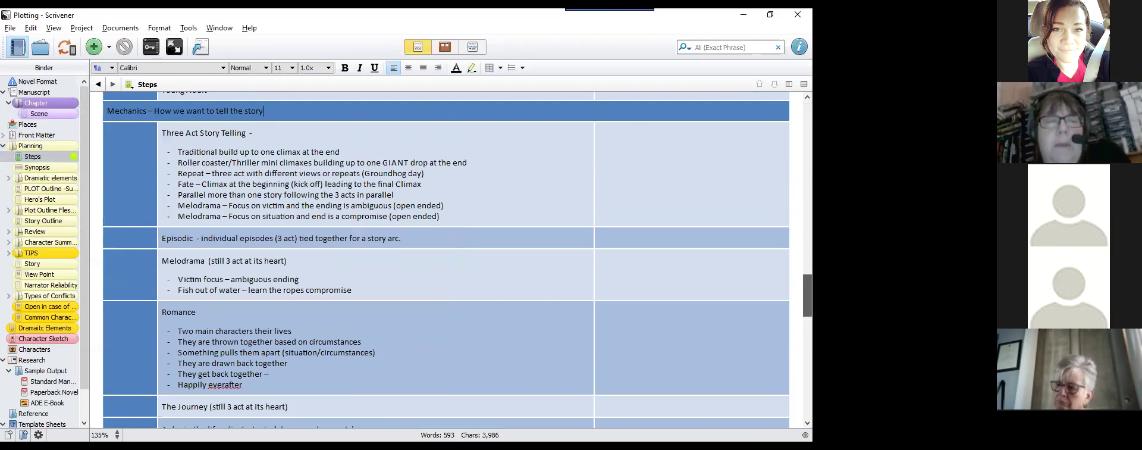
scroll(807, 295, "down", 3)
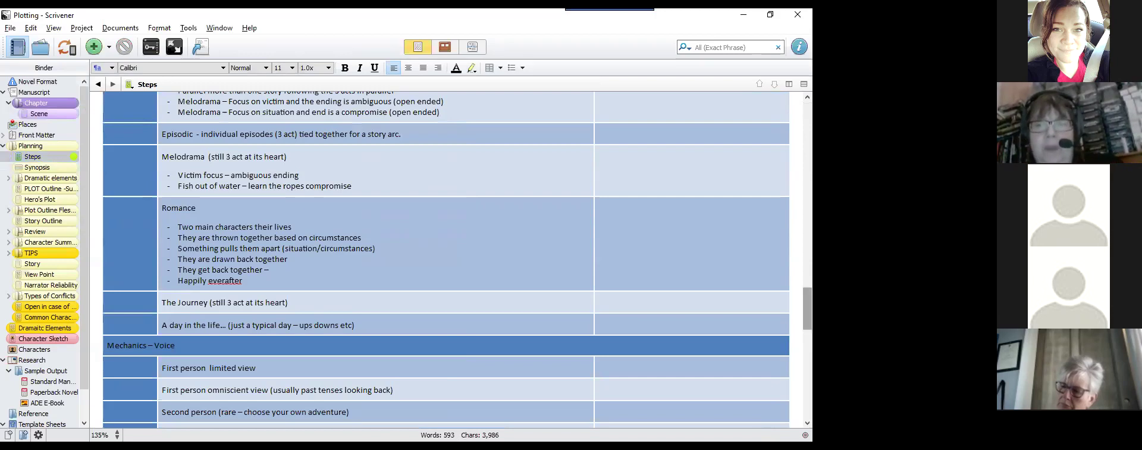
scroll(808, 308, "down", 4)
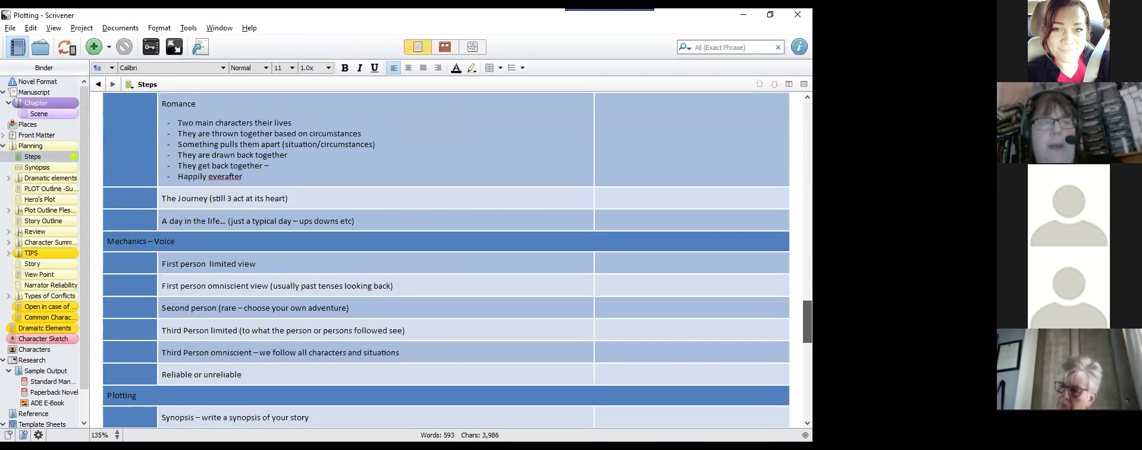
Step: Read the Plotting, Review, Plotting II and Story Review sections through to the source credits at the checklist's end
scroll(446, 260, "down", 3)
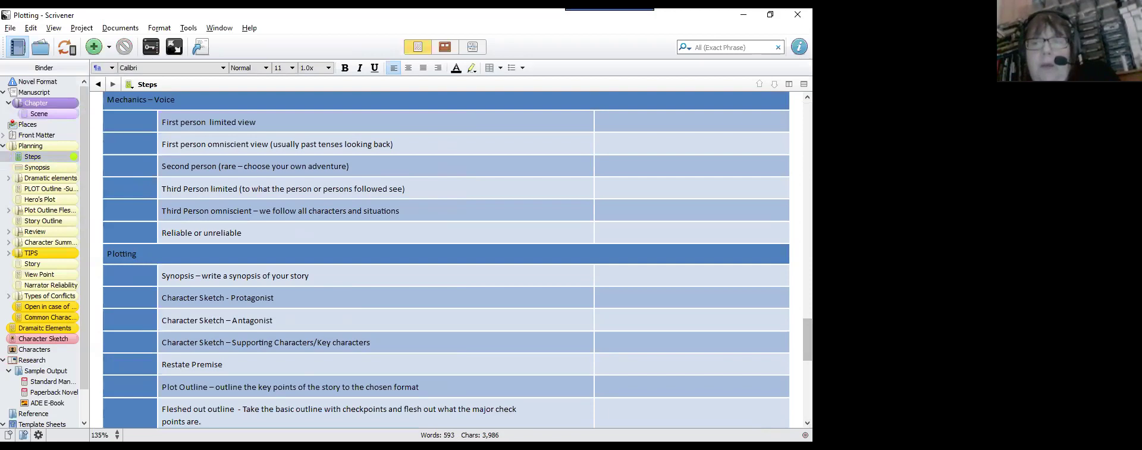
scroll(457, 259, "down", 3)
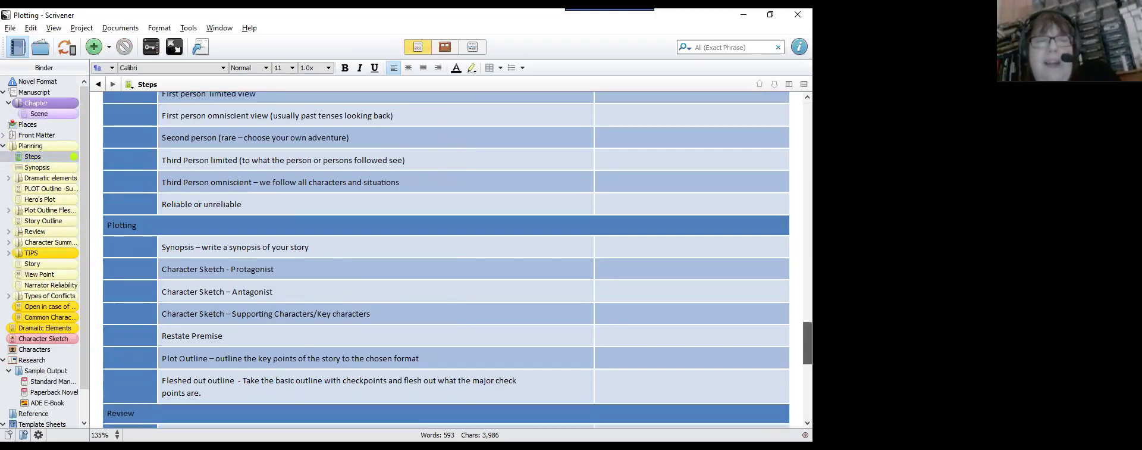
scroll(458, 259, "down", 2)
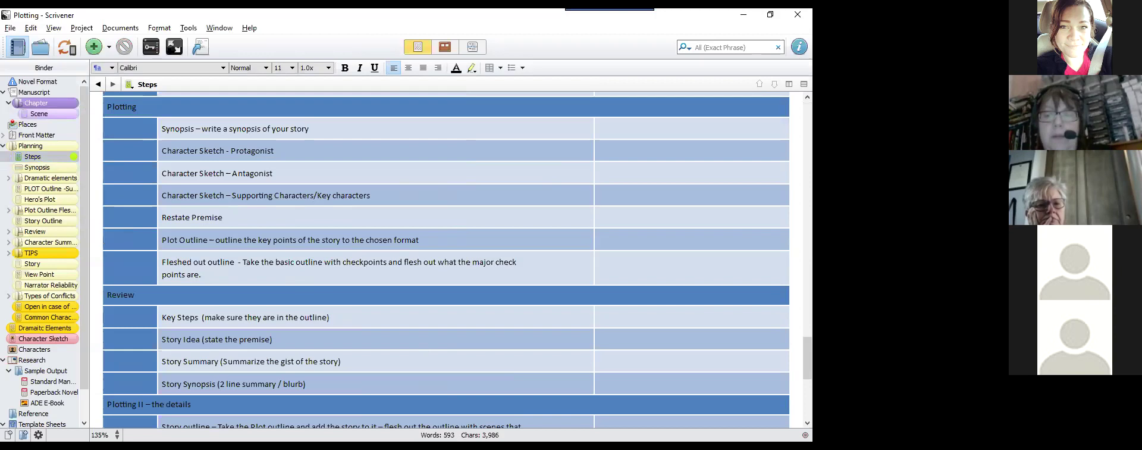
left_click_drag(808, 358, 808, 381)
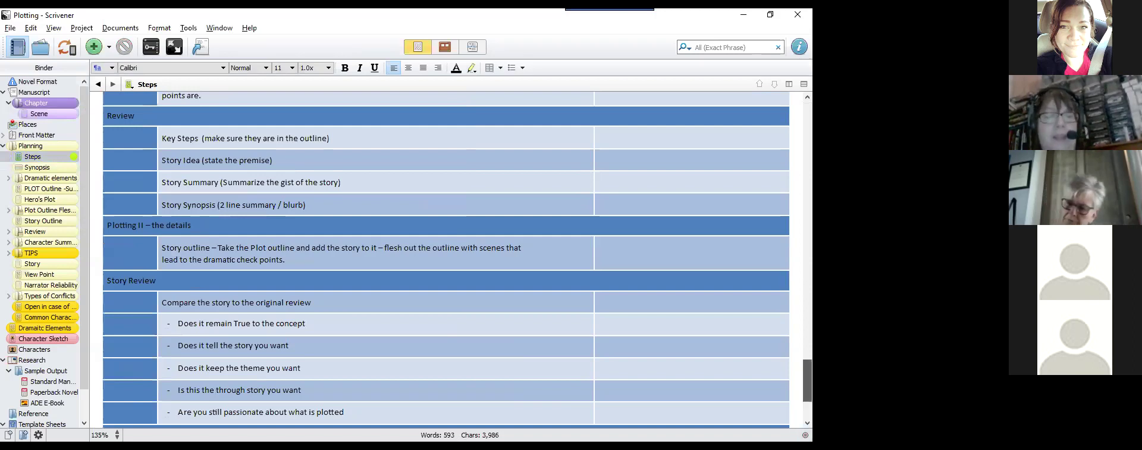
scroll(446, 256, "down", 2)
scroll(447, 256, "down", 1)
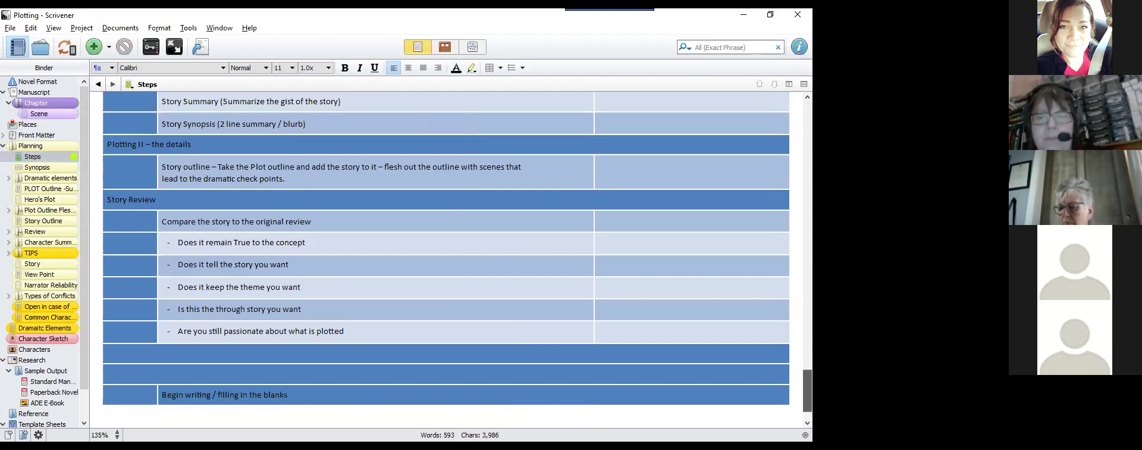
scroll(457, 255, "down", 2)
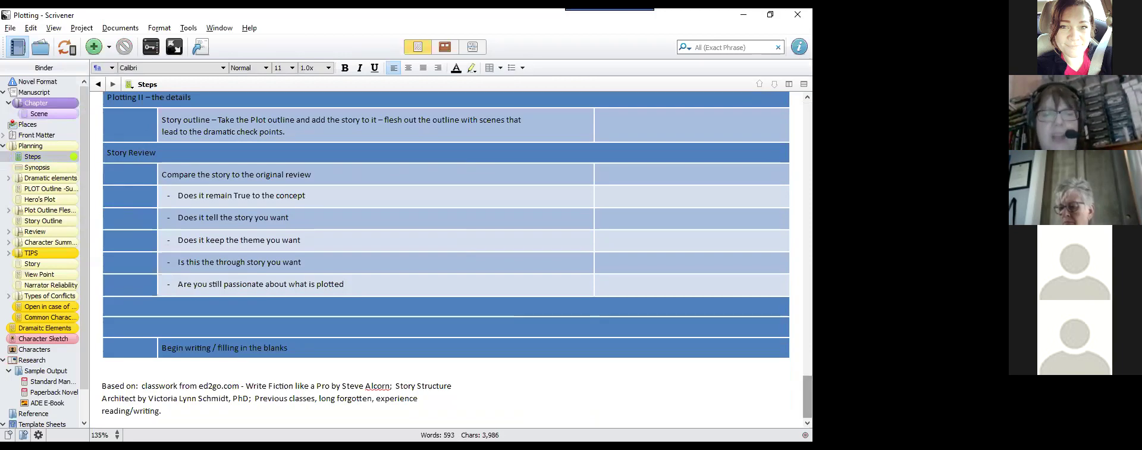
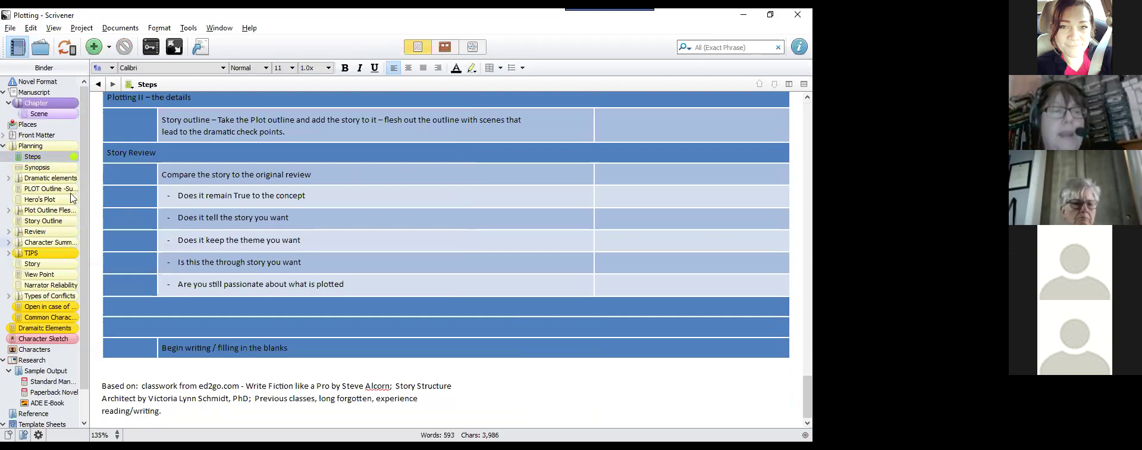
Step: View the blank Synopsis document, expand the Dramatic elements folder to show its index cards, and open its Character group
left_click(46, 169)
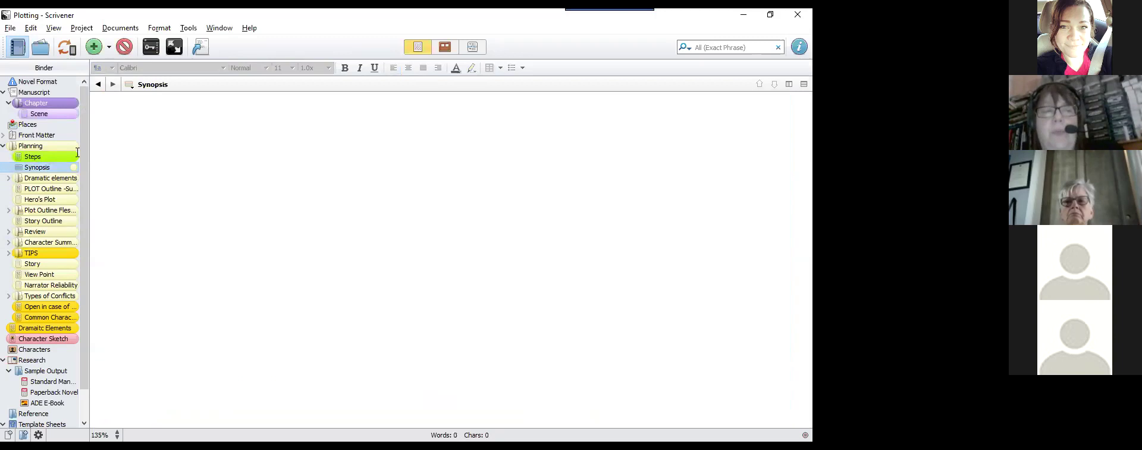
left_click(30, 179)
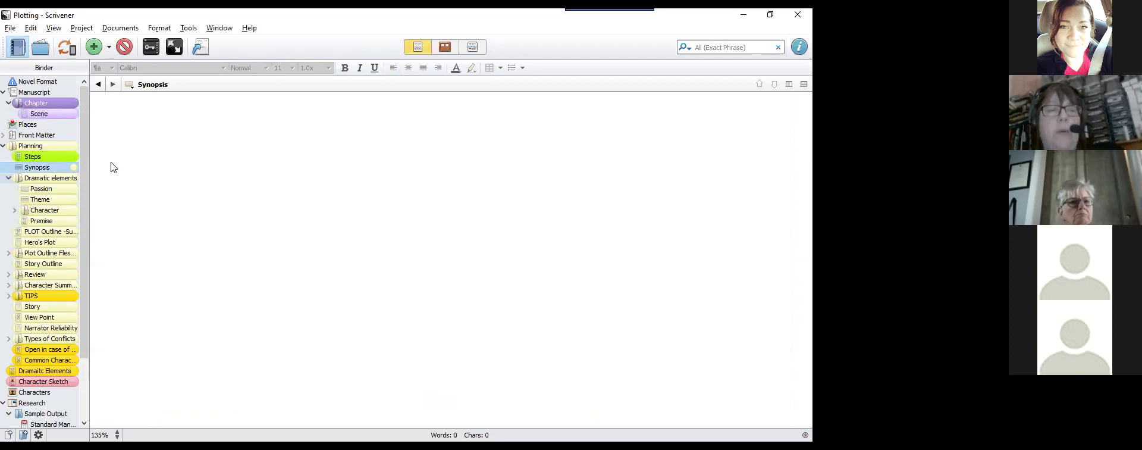
key("Down")
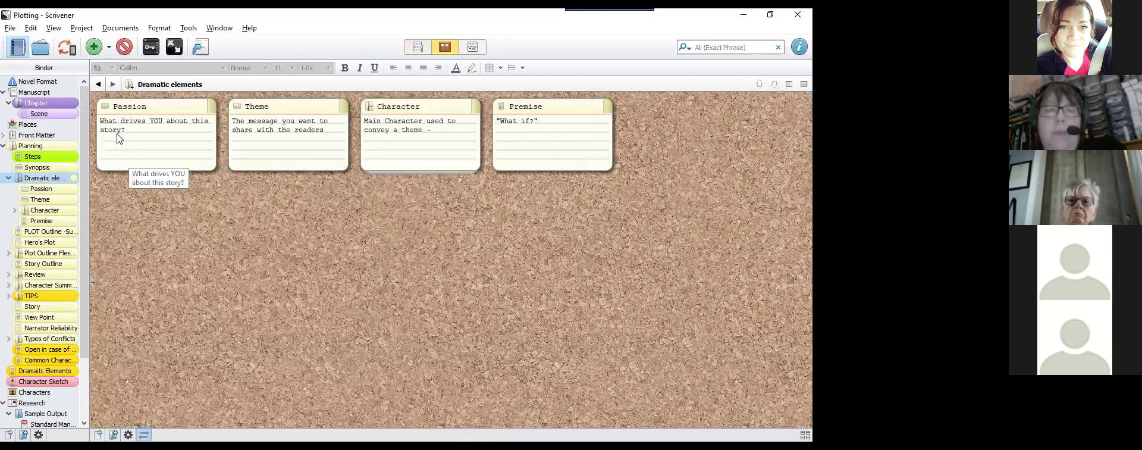
double_click(369, 109)
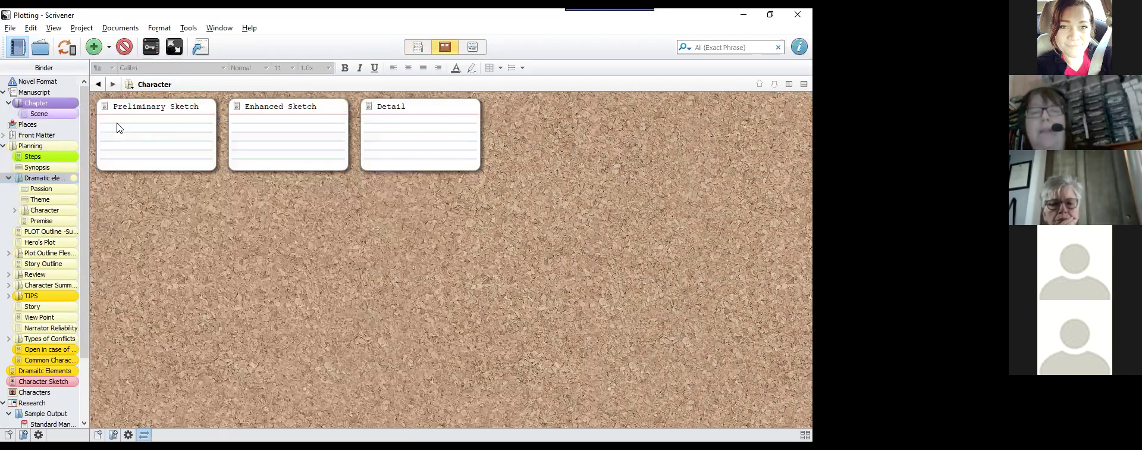
Step: Open the Detail card in the Character group and read its note on building the physical profile
left_click(367, 106)
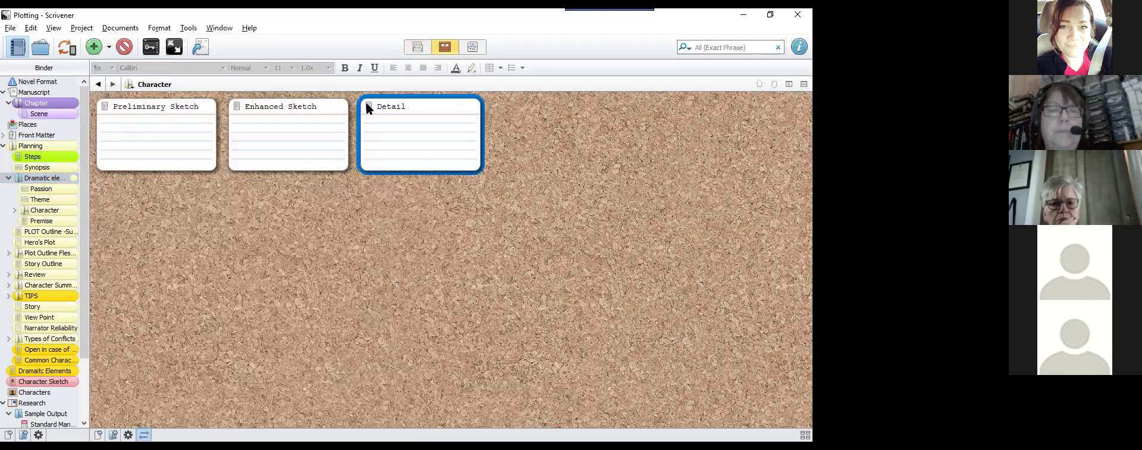
double_click(366, 104)
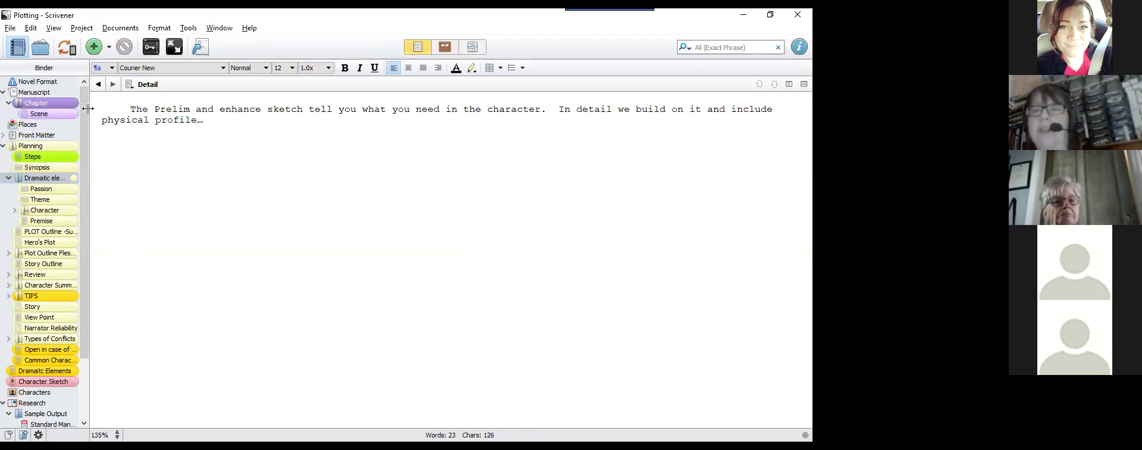
left_click(789, 84)
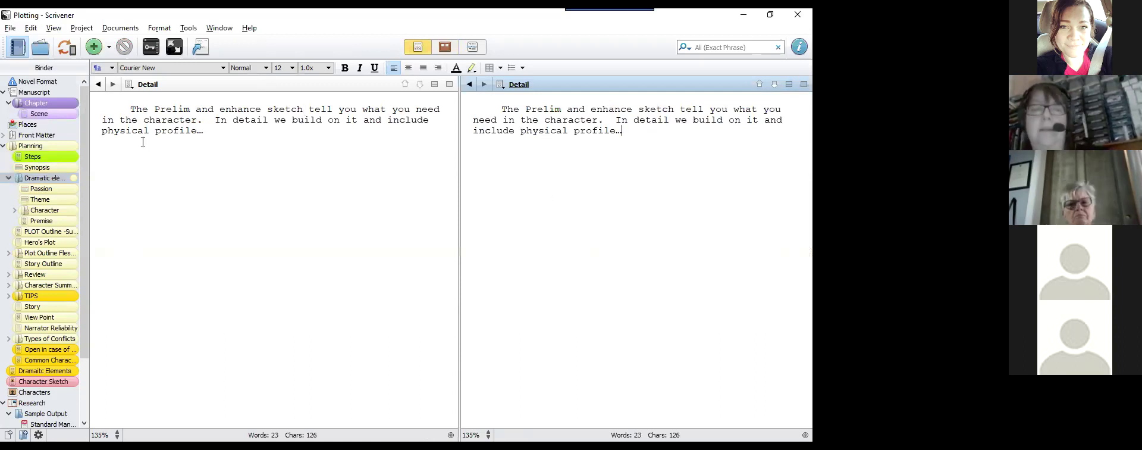
left_click(29, 181)
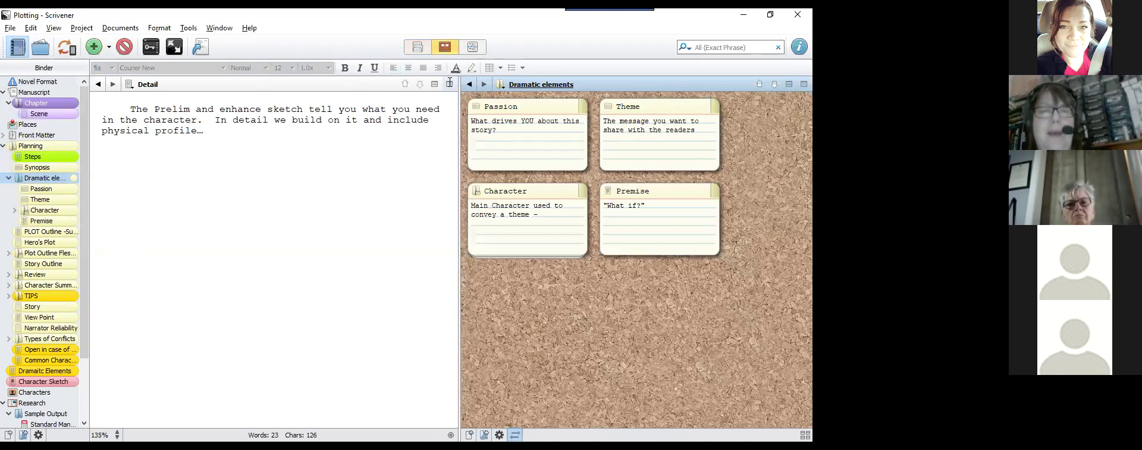
left_click(450, 84)
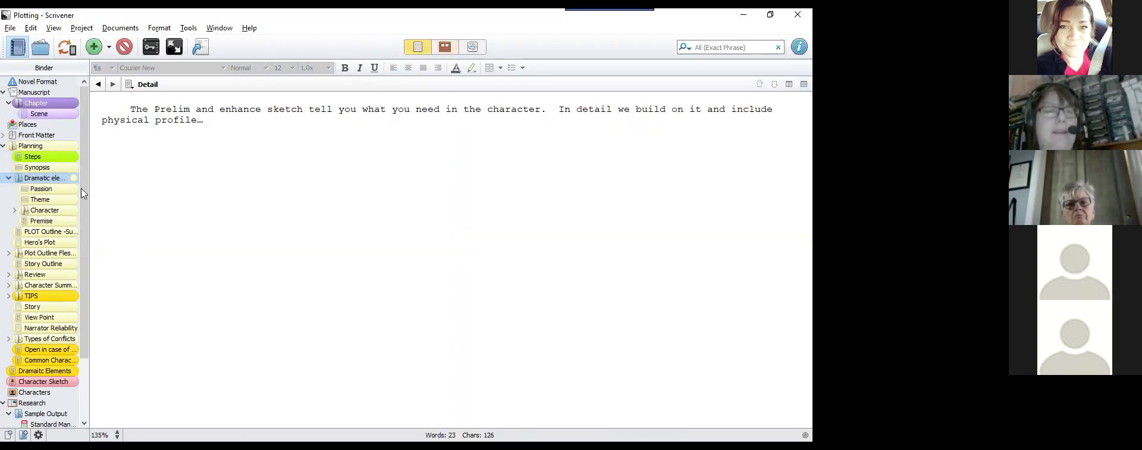
Step: View the Passion document, review the Dramatic elements index cards, and open the Theme card
left_click(42, 190)
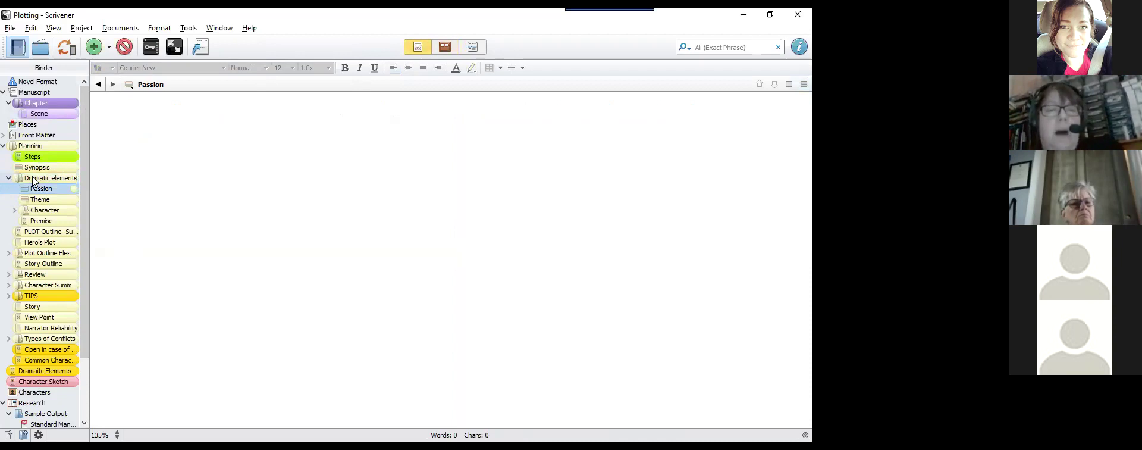
left_click(32, 177)
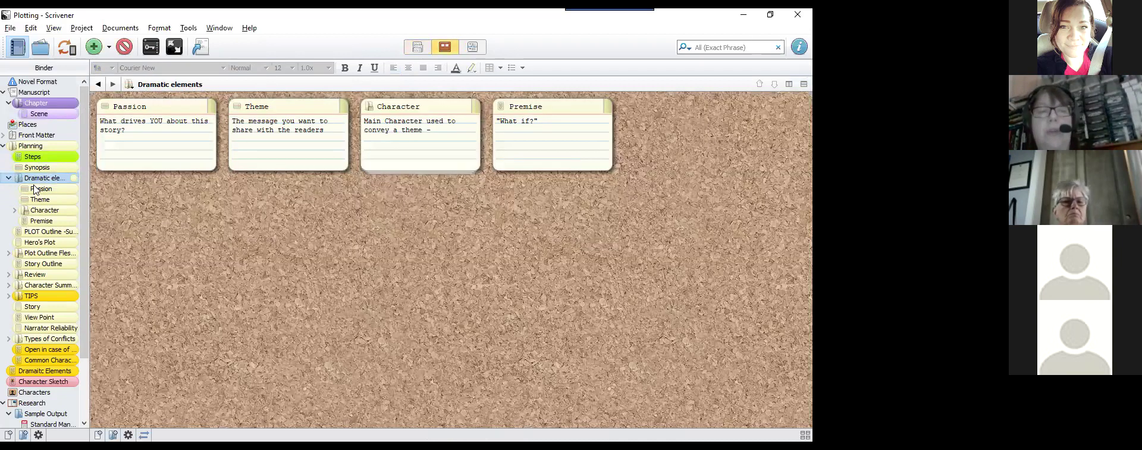
mouse_move(34, 189)
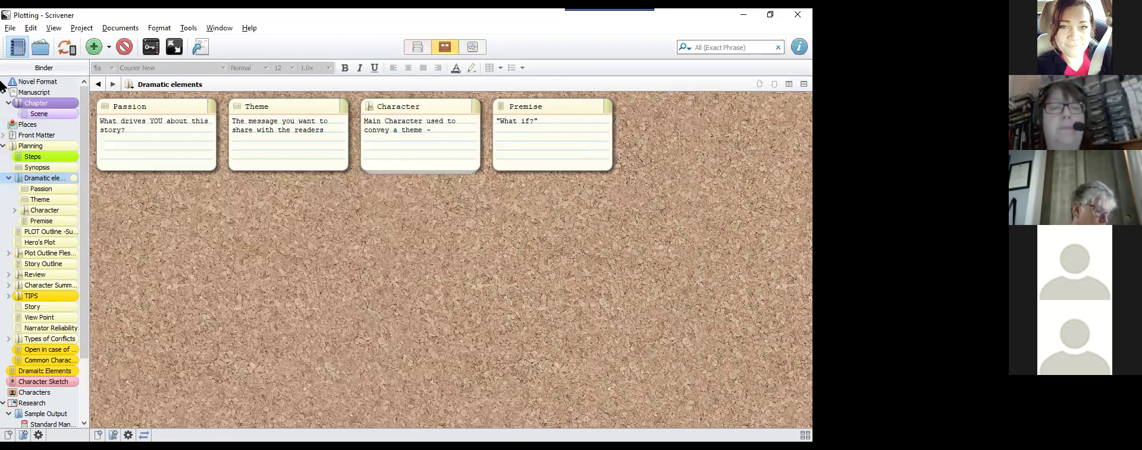
double_click(237, 107)
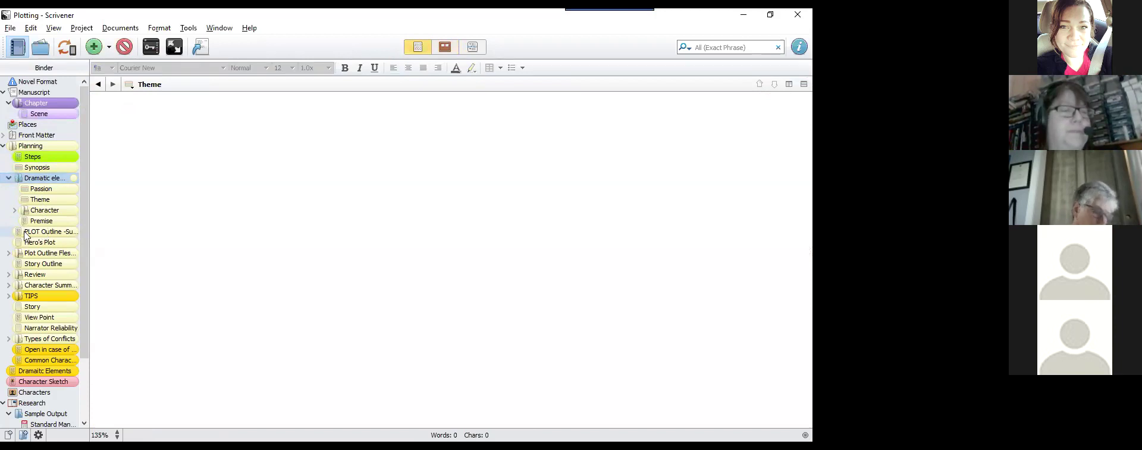
Step: Read the PLOT Outline - Summary document from the checkpoint definitions through to the three-act summary list
left_click(26, 232)
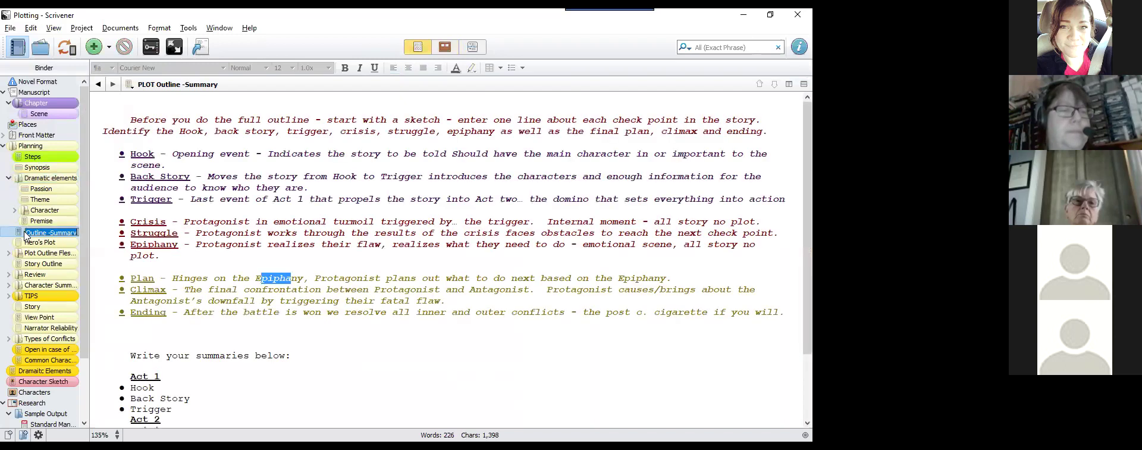
key("Return")
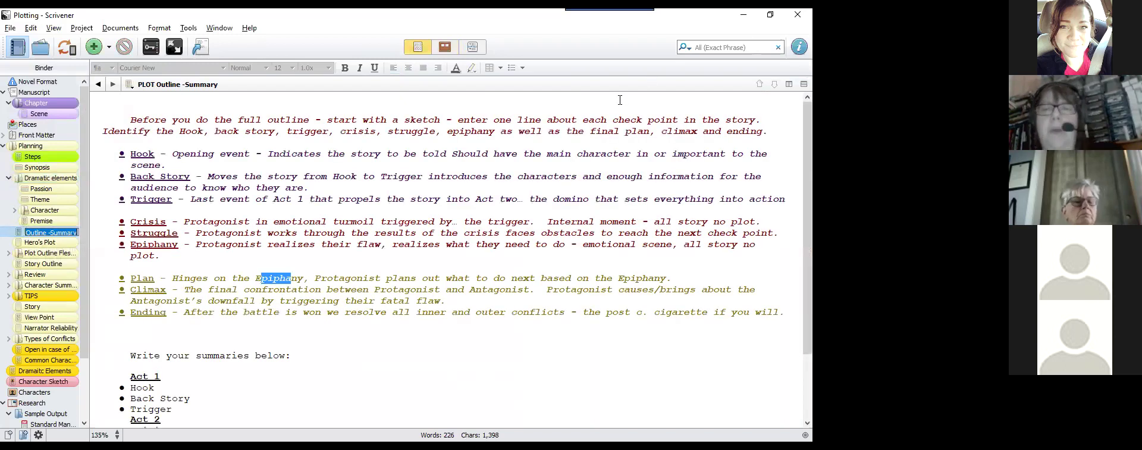
left_click(619, 100)
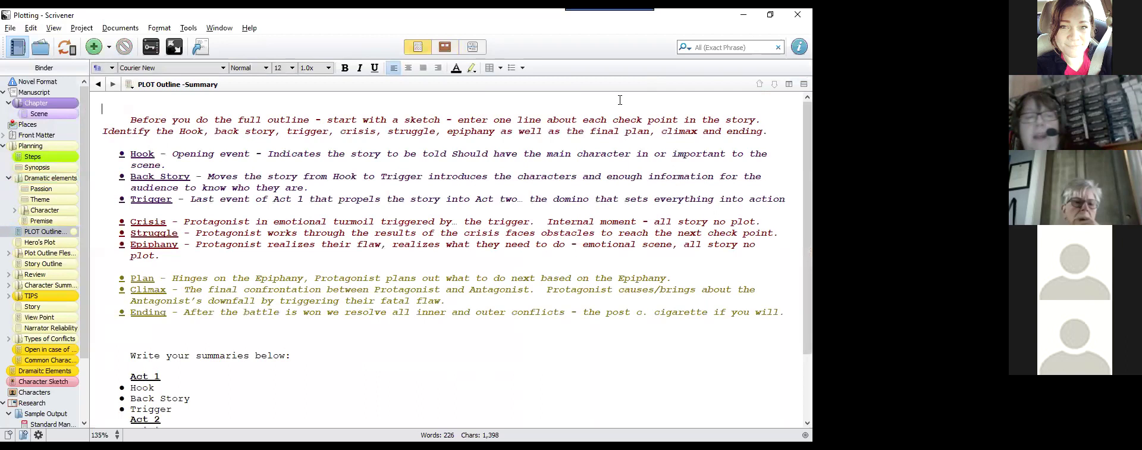
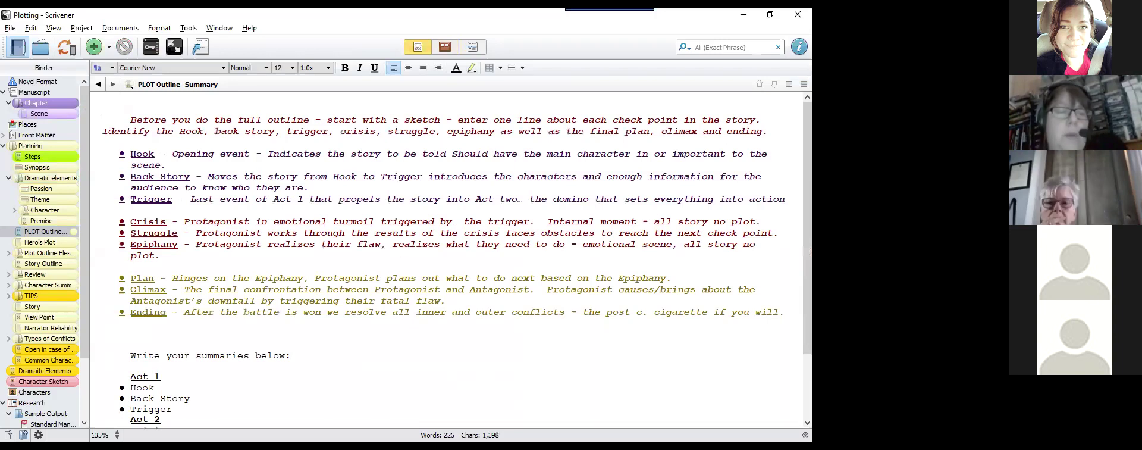
scroll(457, 259, "down", 3)
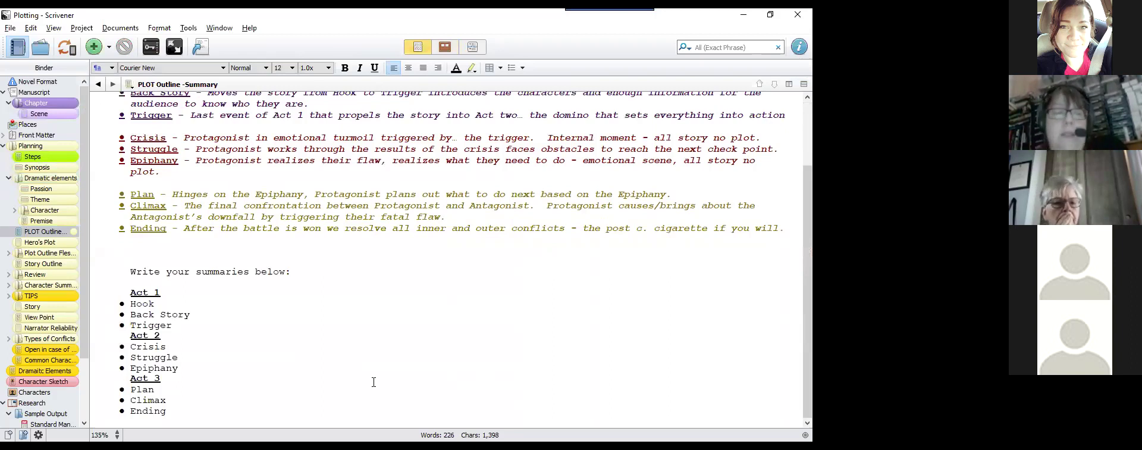
Step: Examine the Hero's Plot document's Campbell and Vogler stages, from Ordinary World through Freedom to Live
left_click(53, 244)
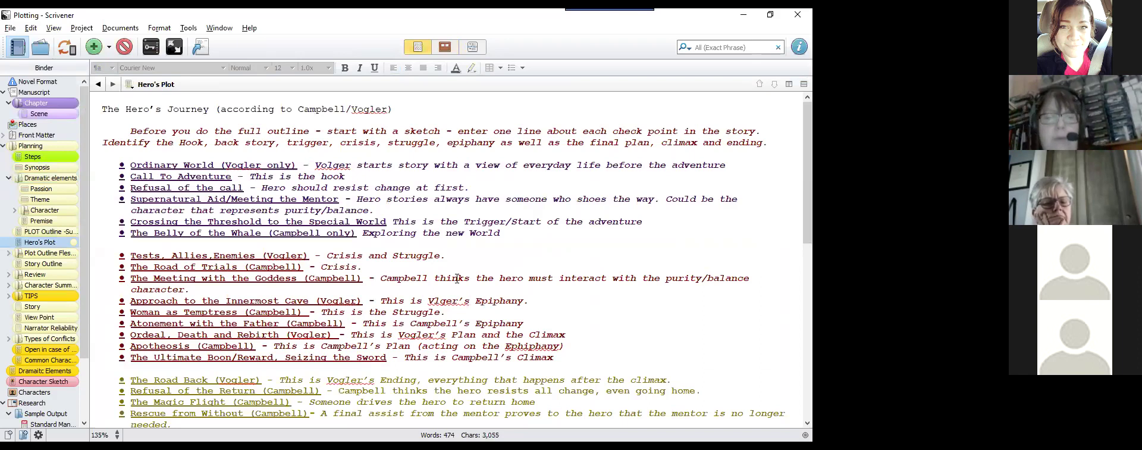
left_click(345, 176)
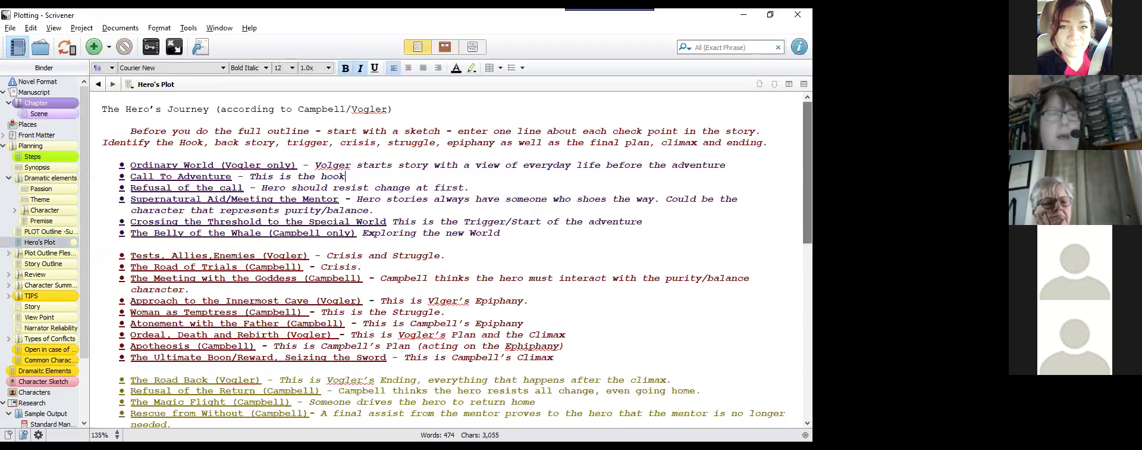
scroll(456, 259, "down", 2)
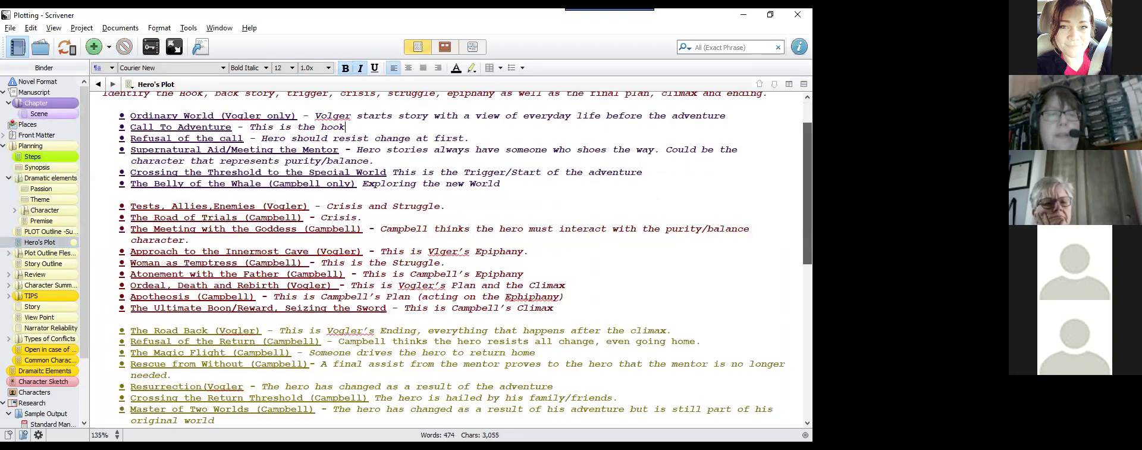
scroll(457, 257, "down", 3)
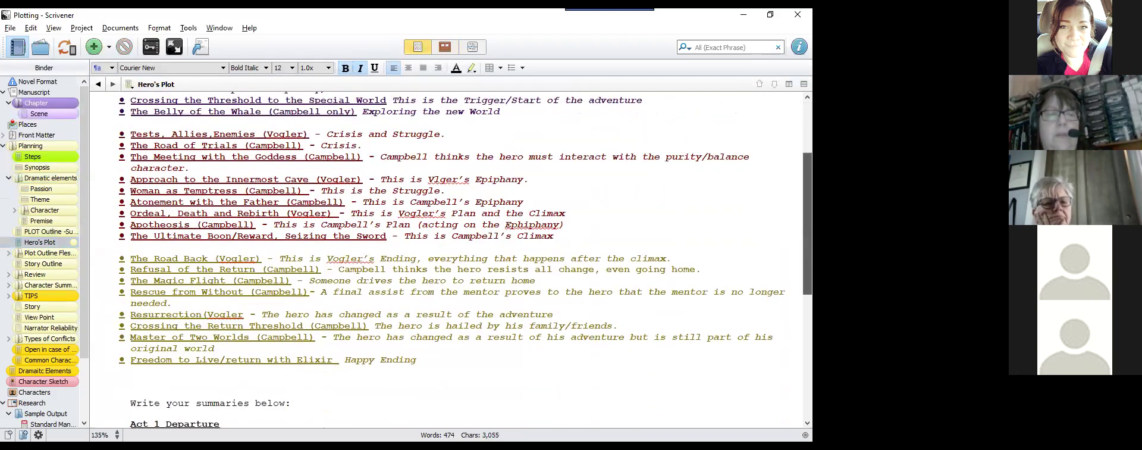
scroll(456, 258, "down", 1)
scroll(457, 259, "up", 6)
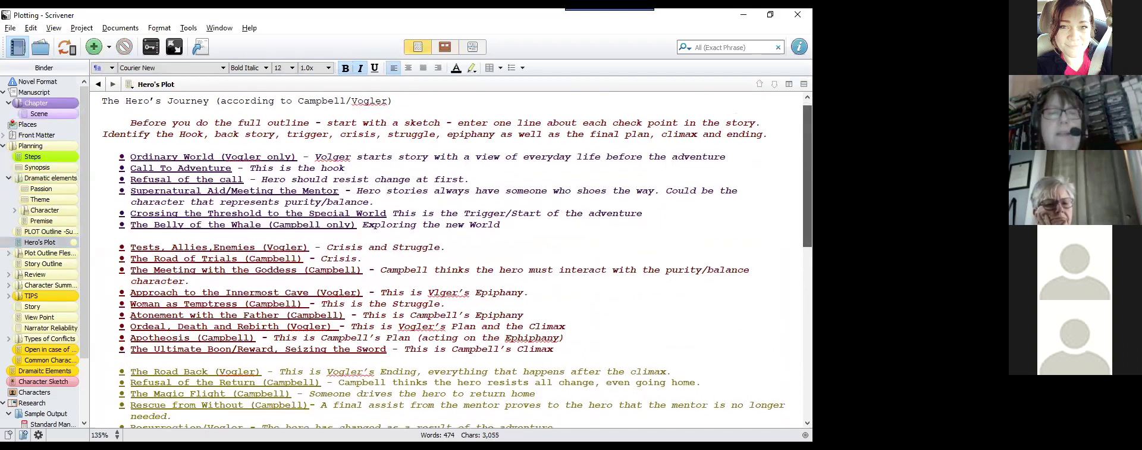
scroll(457, 260, "down", 1)
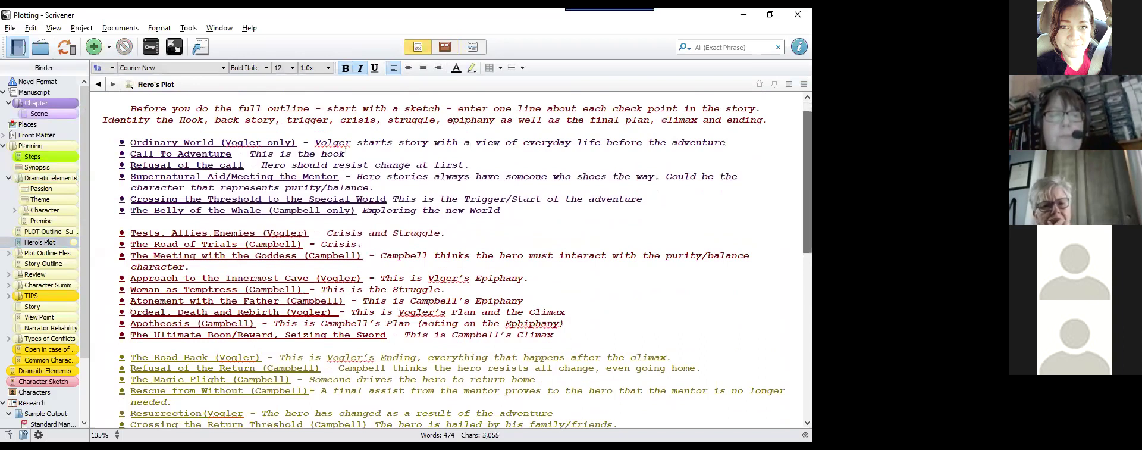
scroll(457, 261, "down", 1)
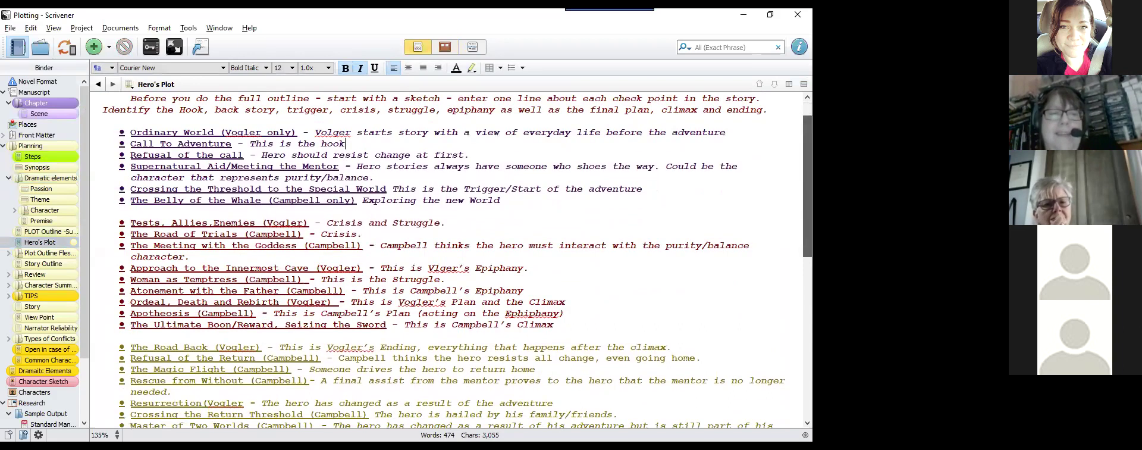
scroll(451, 261, "down", 1)
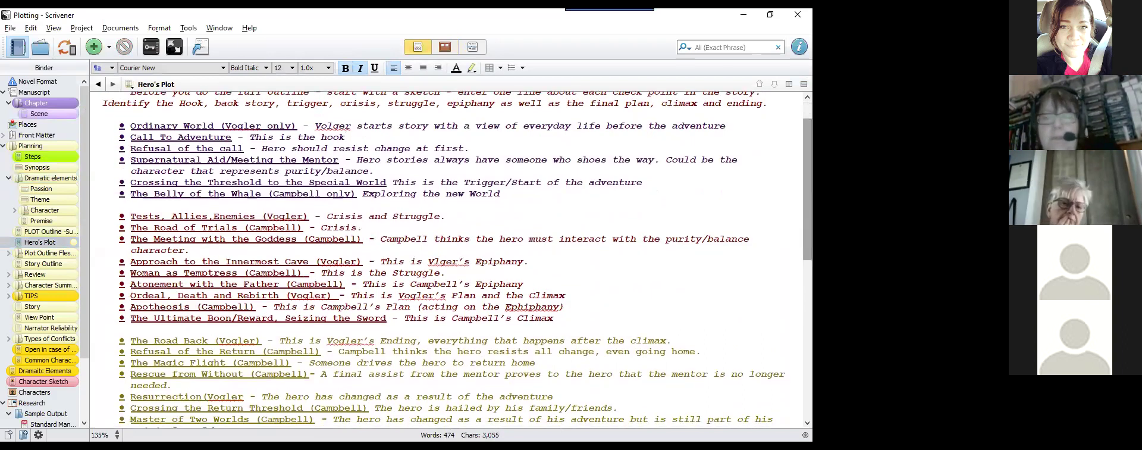
scroll(457, 257, "down", 1)
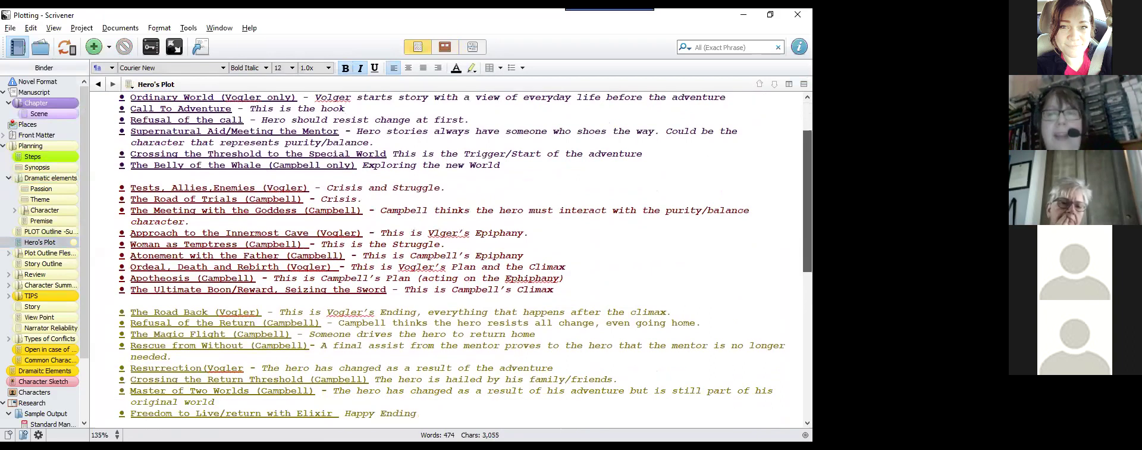
scroll(457, 260, "up", 2)
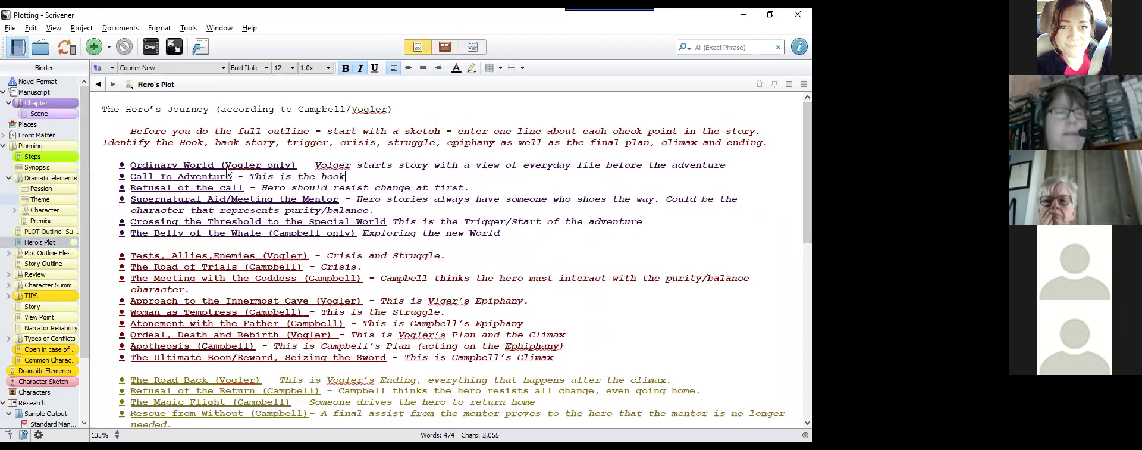
Step: Show the act cards of the fleshed-out plot outline, open Act 1, and read its Hook document
left_click(42, 253)
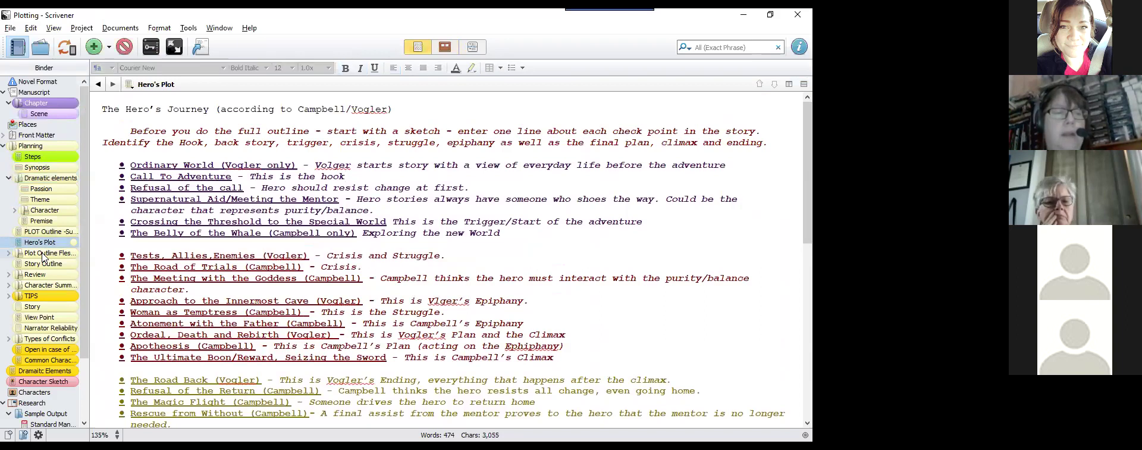
left_click(42, 255)
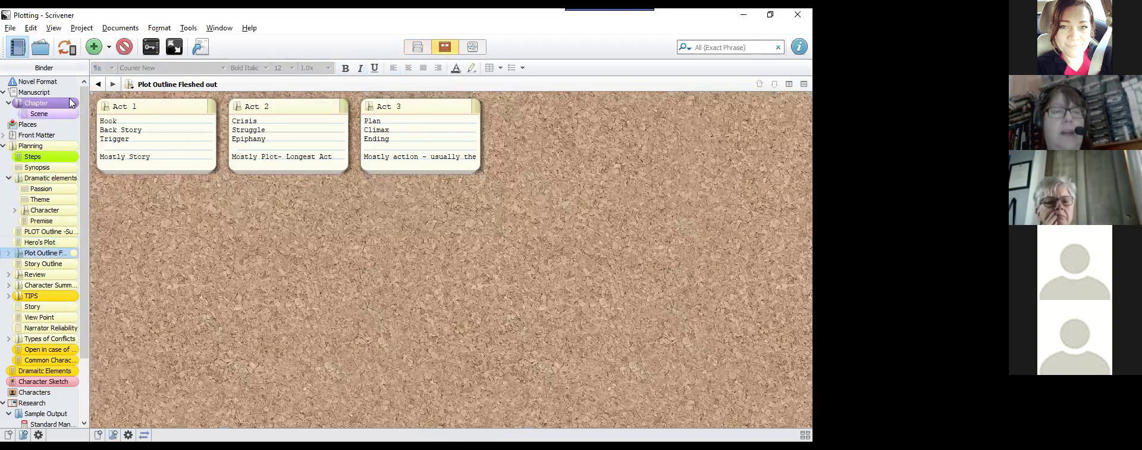
left_click(106, 110)
double_click(106, 110)
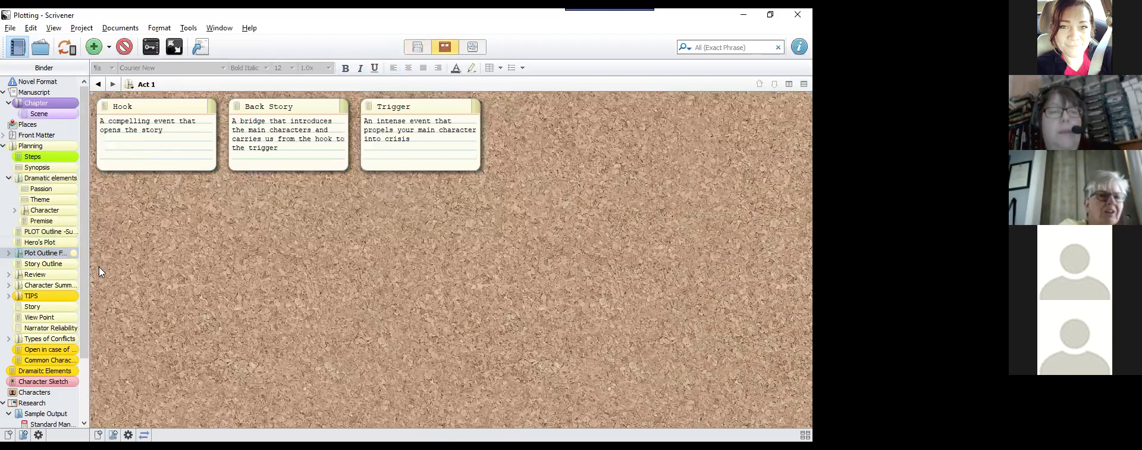
left_click(105, 106)
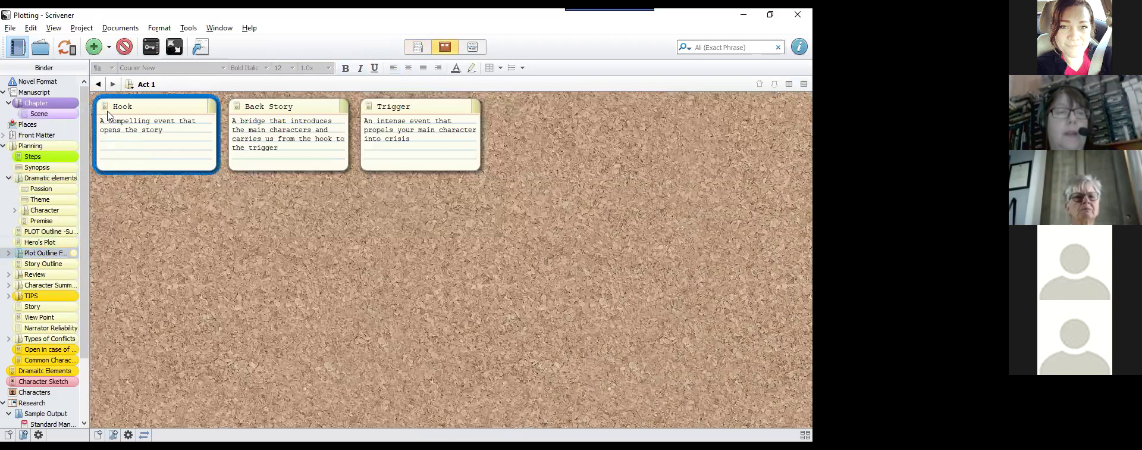
double_click(103, 107)
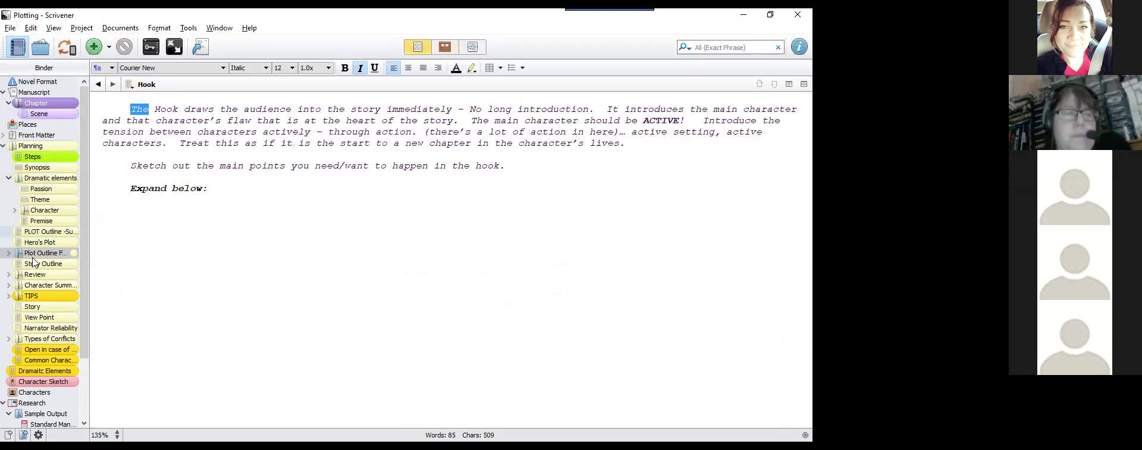
Step: View the Character Summaries cards, open the Review folder, and read its Key Steps document
left_click(30, 285)
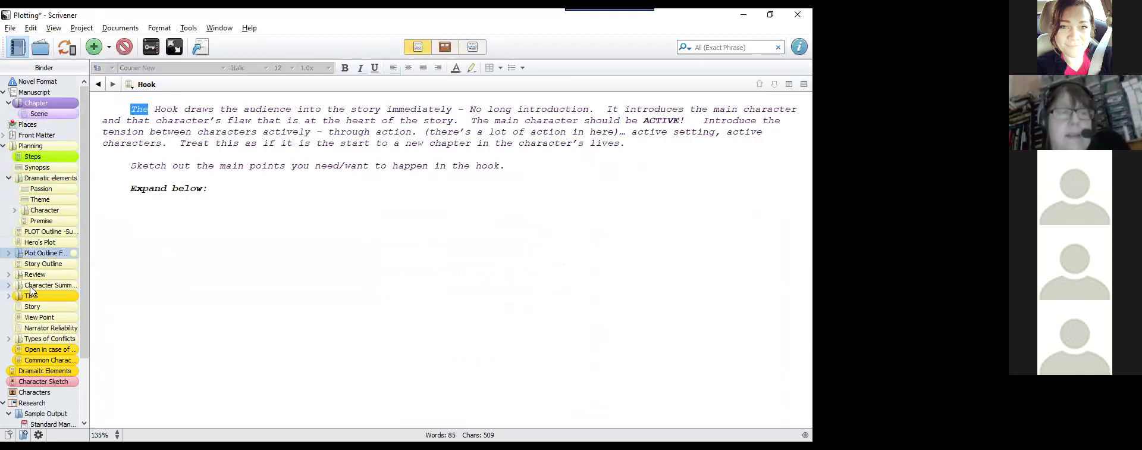
left_click(30, 284)
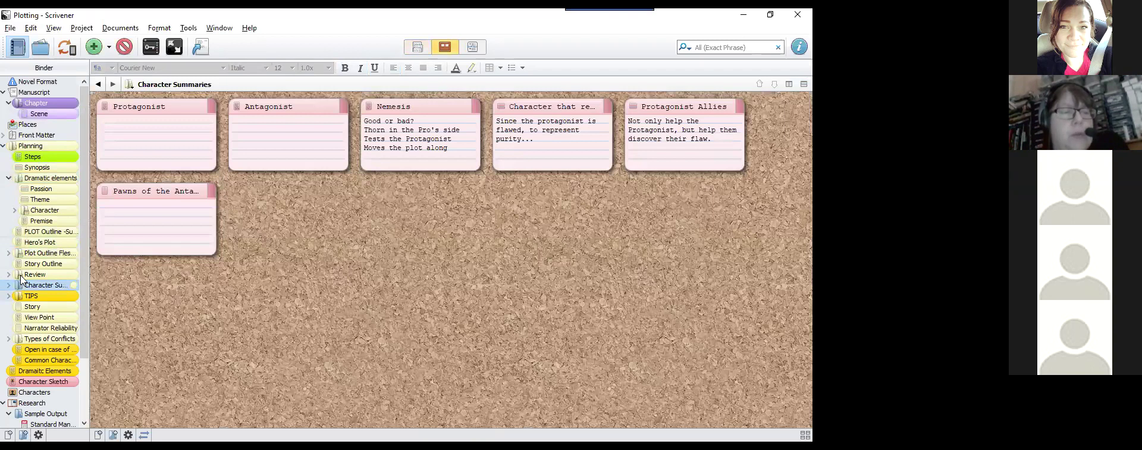
double_click(27, 275)
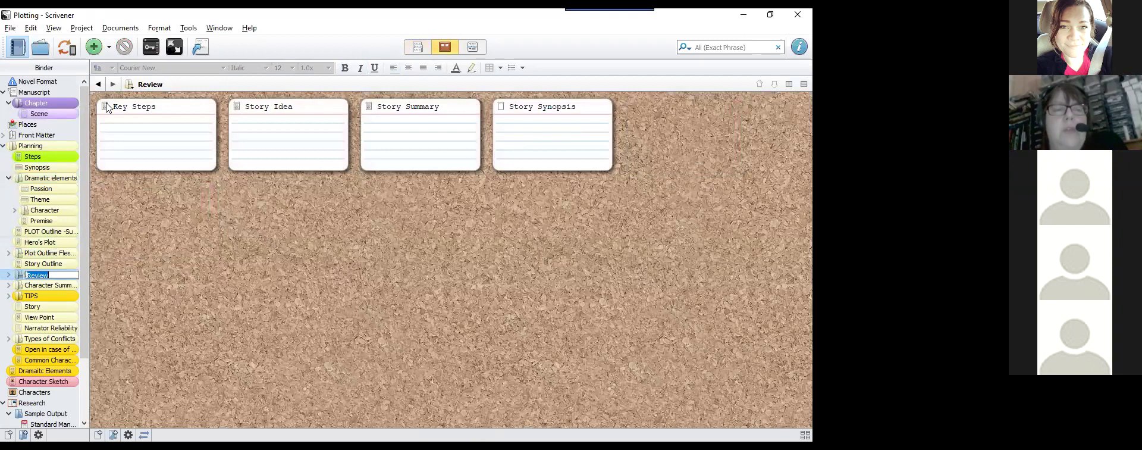
double_click(106, 105)
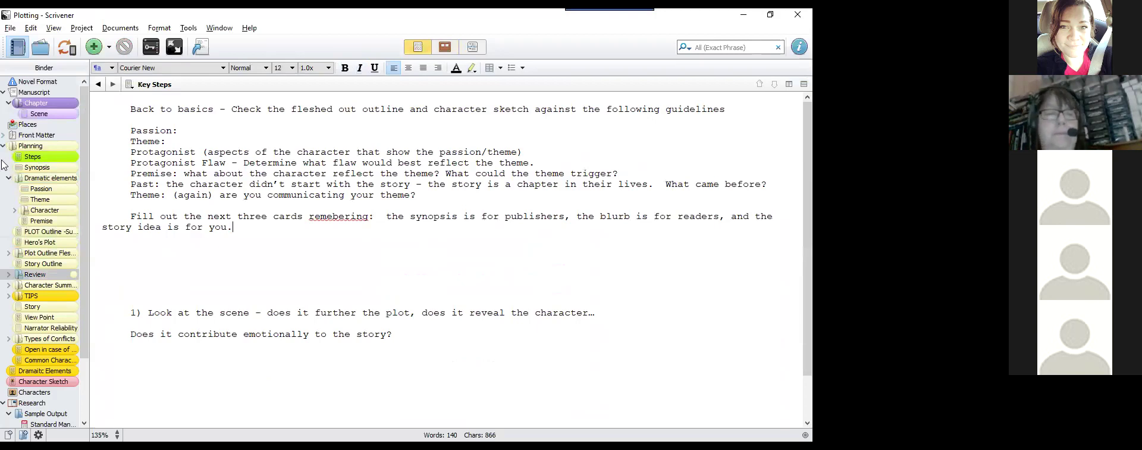
Step: Review the Character Summaries index cards again and show the cards in the TIPS folder
left_click(37, 285)
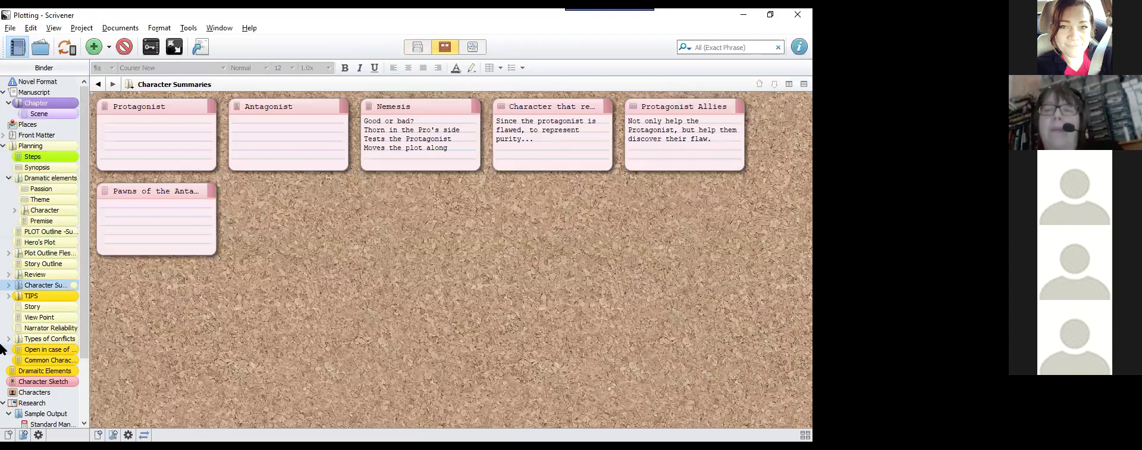
left_click(32, 297)
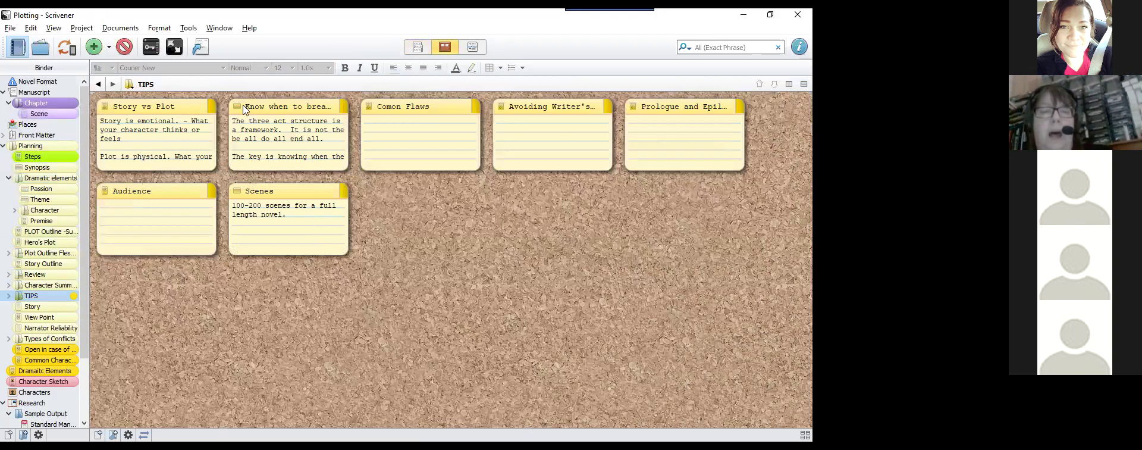
Step: Read the Comon Flaws card's document in TIPS, and view the View Point and Narrator Reliability documents
left_click(368, 106)
double_click(368, 106)
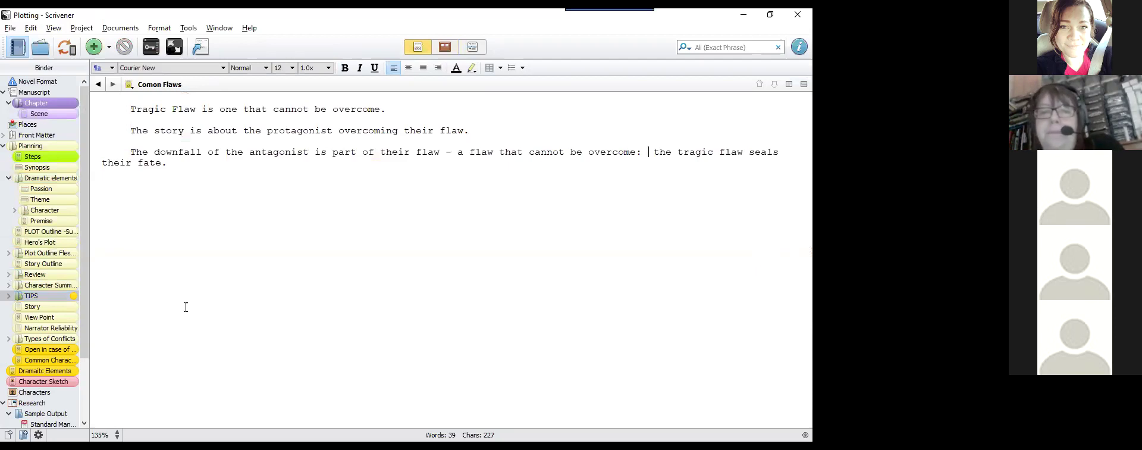
left_click(36, 321)
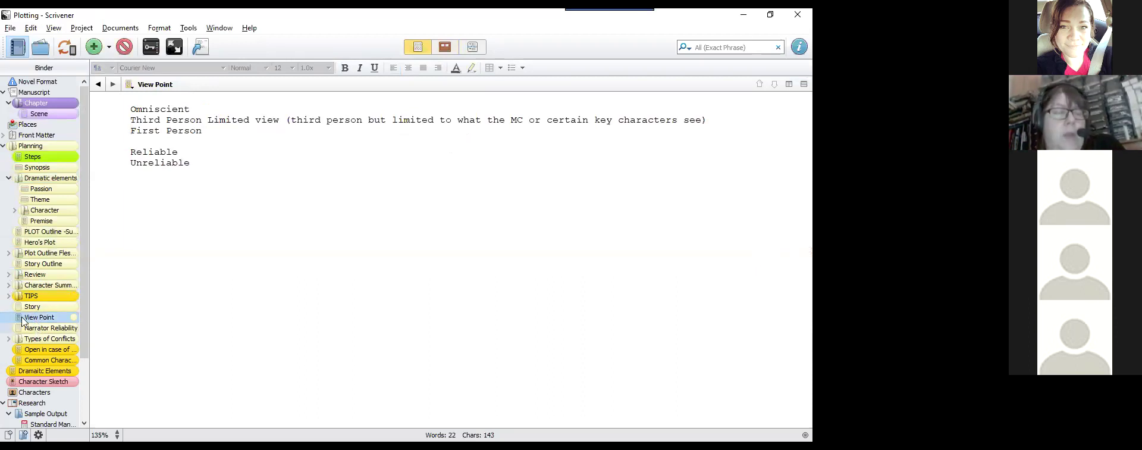
key("Down")
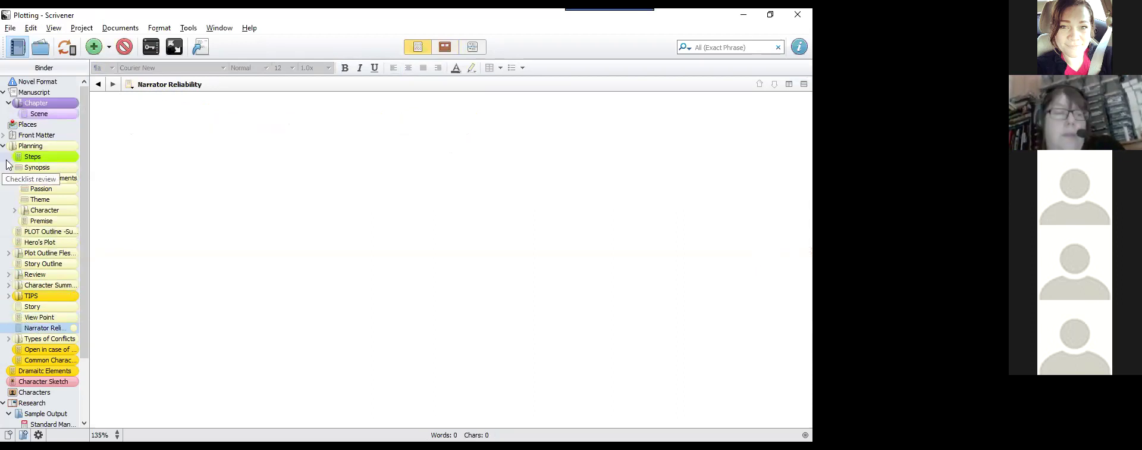
Step: Read the Open in case of emergency advice on writer's block, glance at Story and View Point, and review Common Character flaws
left_click(44, 348)
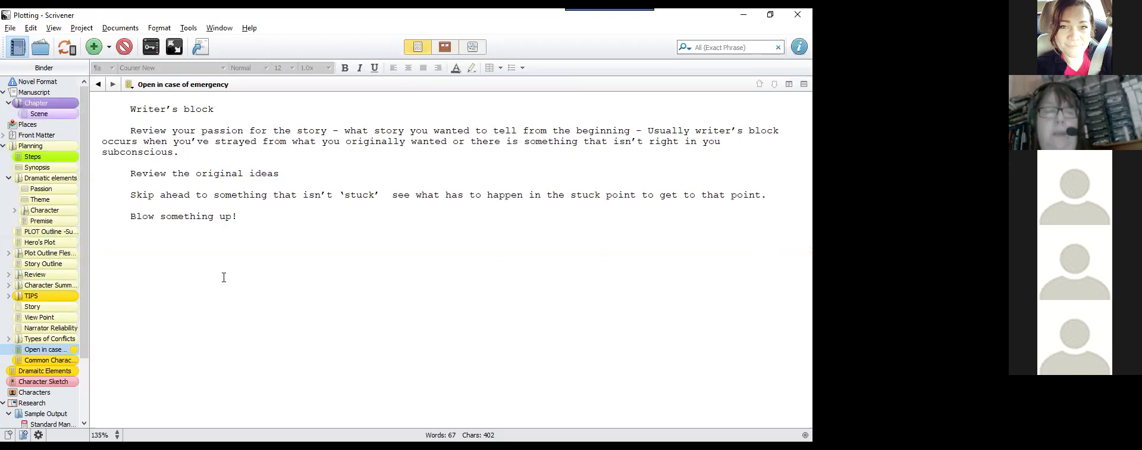
left_click(32, 307)
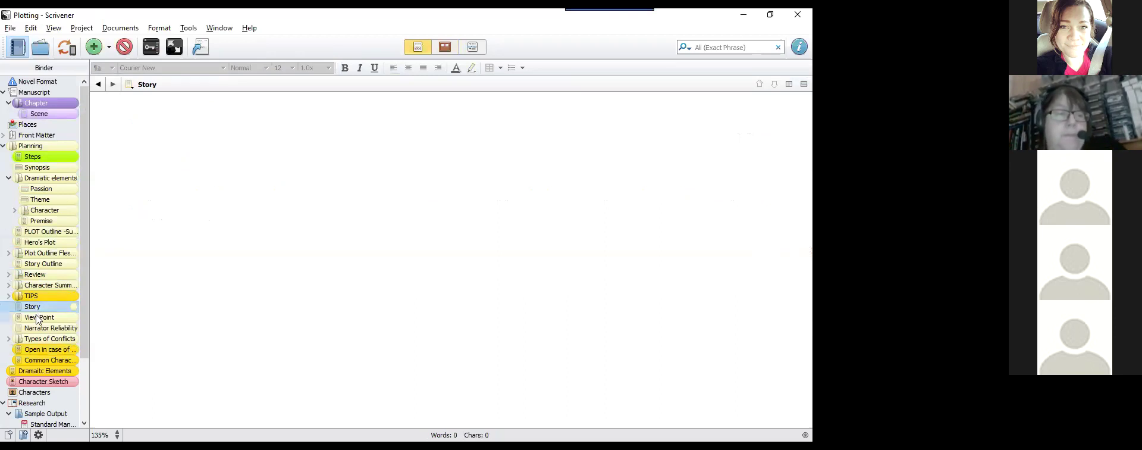
left_click(37, 319)
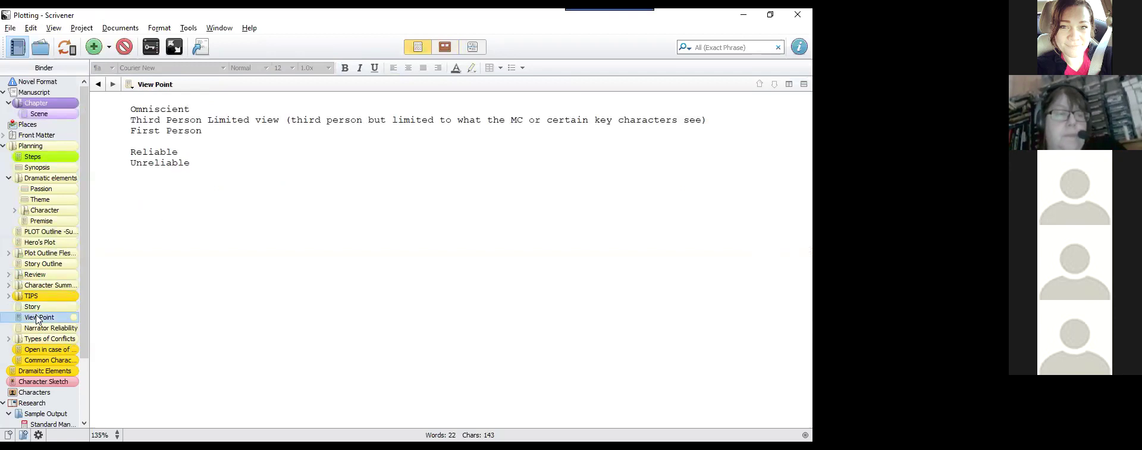
left_click(36, 350)
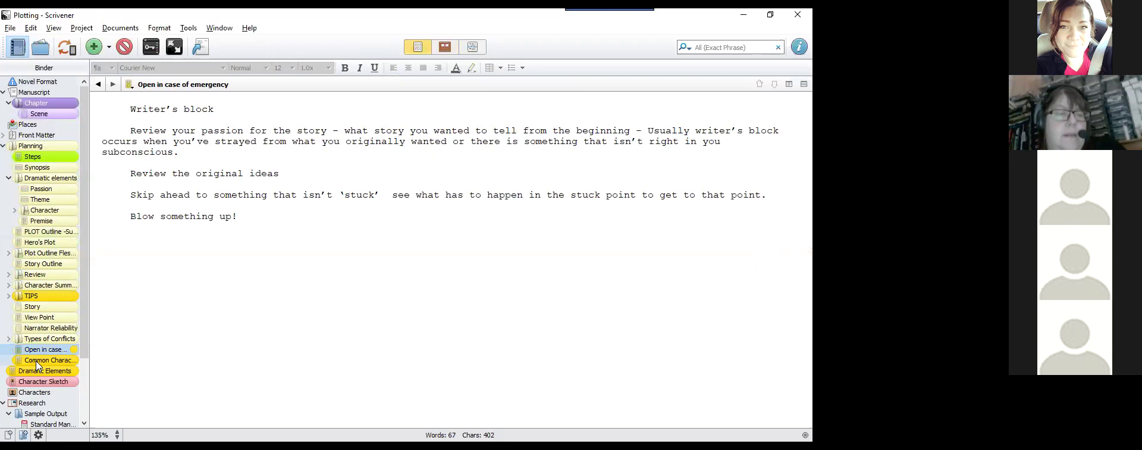
left_click(36, 361)
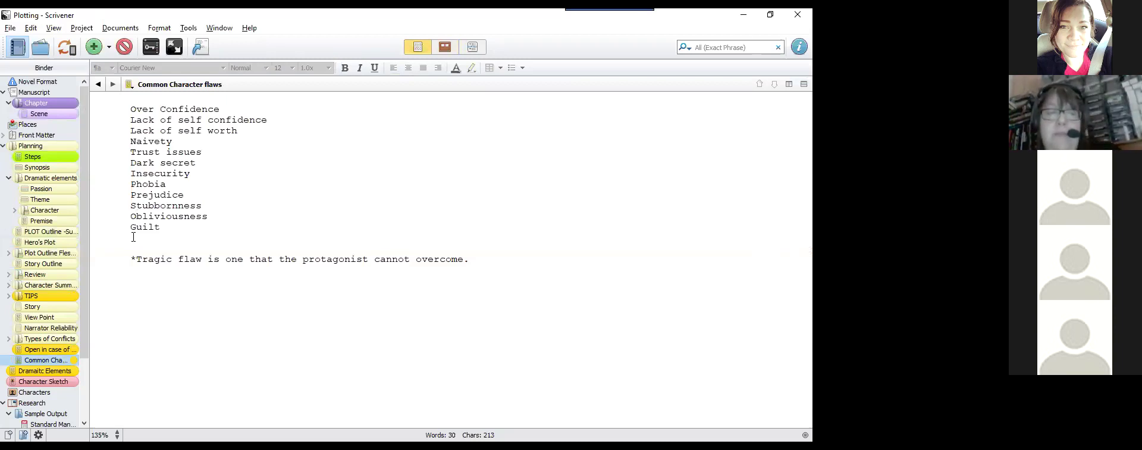
Step: Read the Dramaitc Elements document and look through the fields of the Character Sketch
left_click(40, 371)
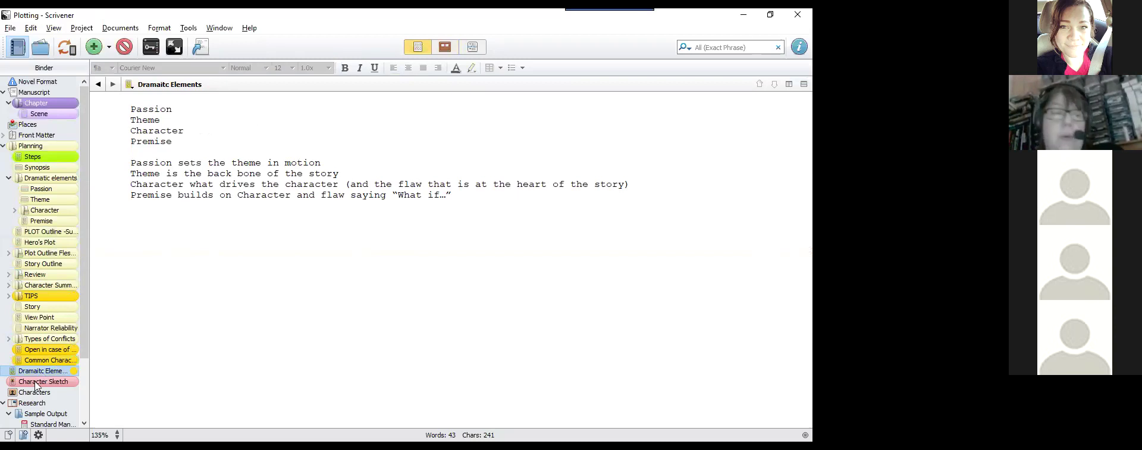
left_click(35, 382)
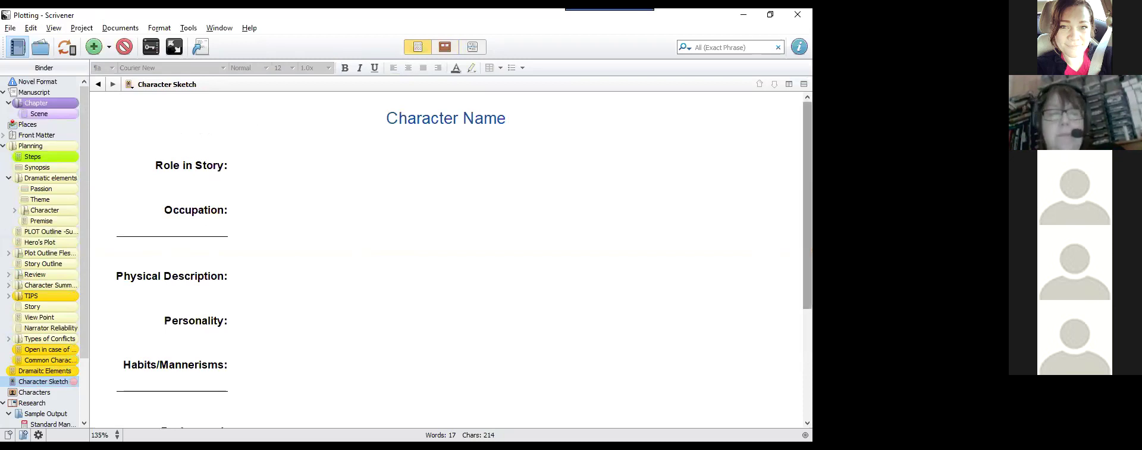
left_click(386, 118)
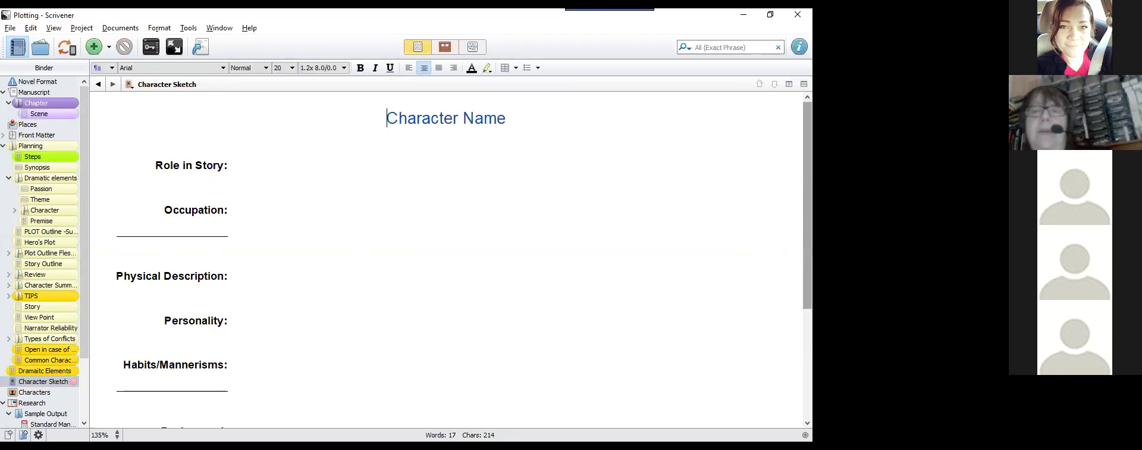
scroll(446, 259, "down", 3)
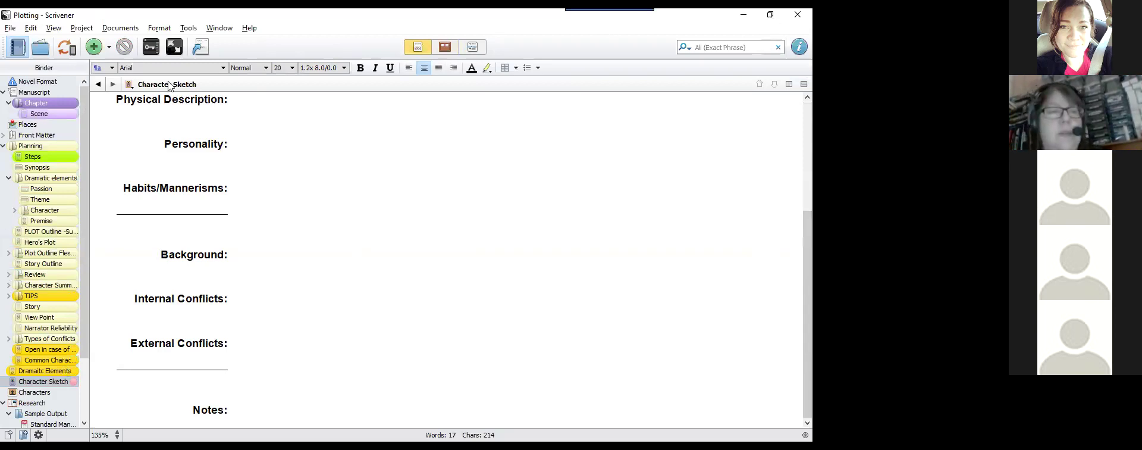
Step: Show the template import option for new projects, view the Fiction templates, and close the New Project dialog
key("super+Down")
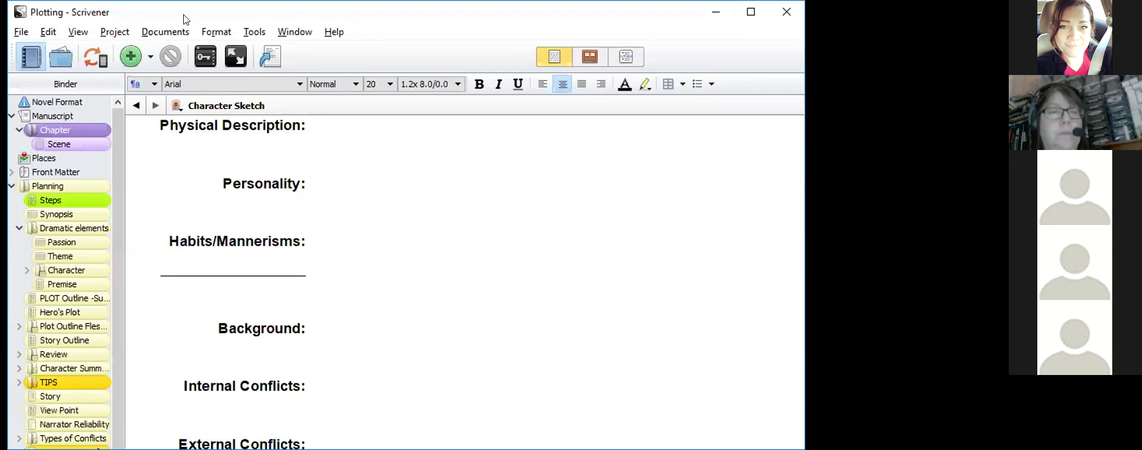
left_click(17, 34)
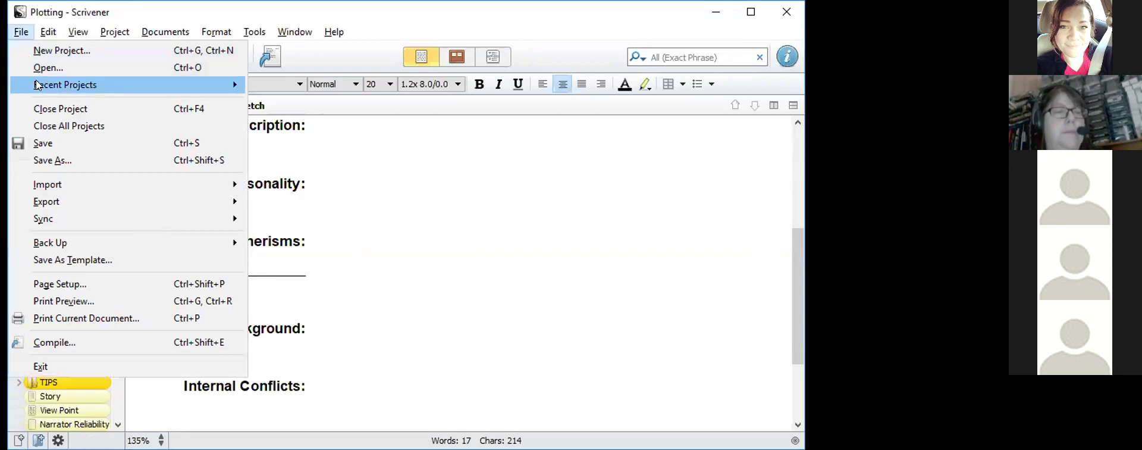
left_click(36, 52)
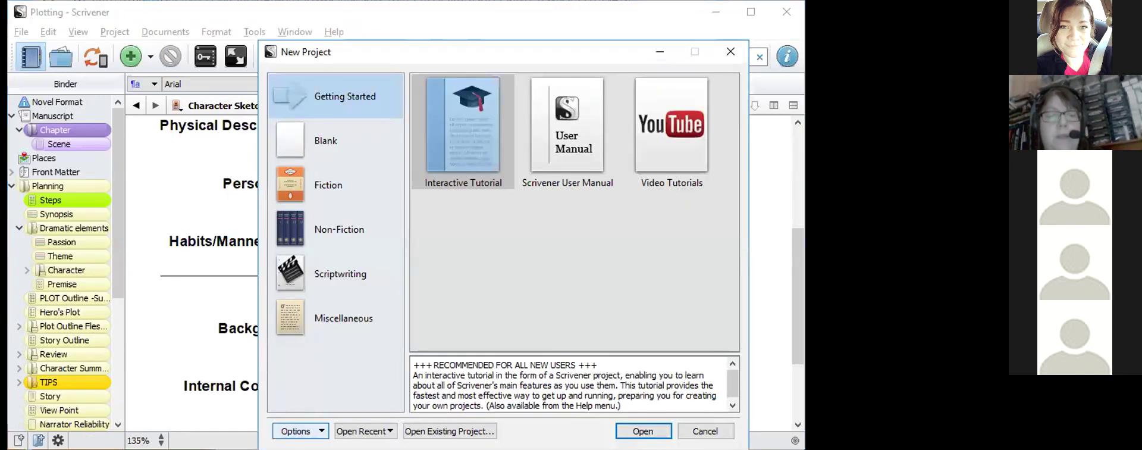
left_click(300, 430)
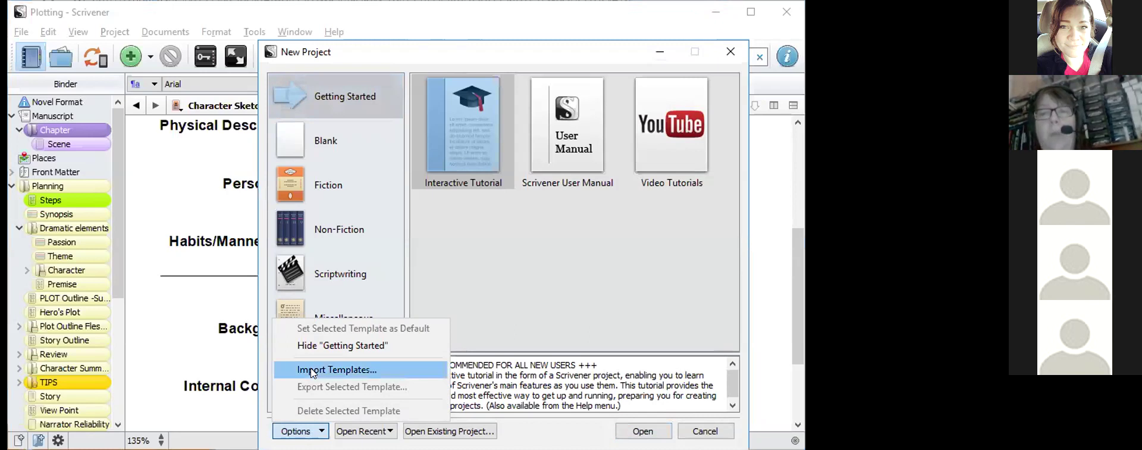
left_click(283, 184)
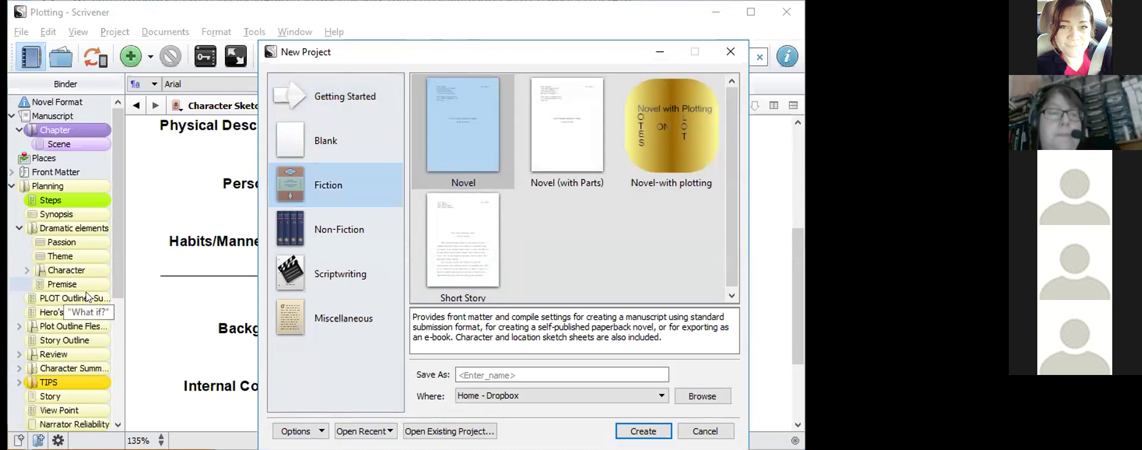
key("Escape")
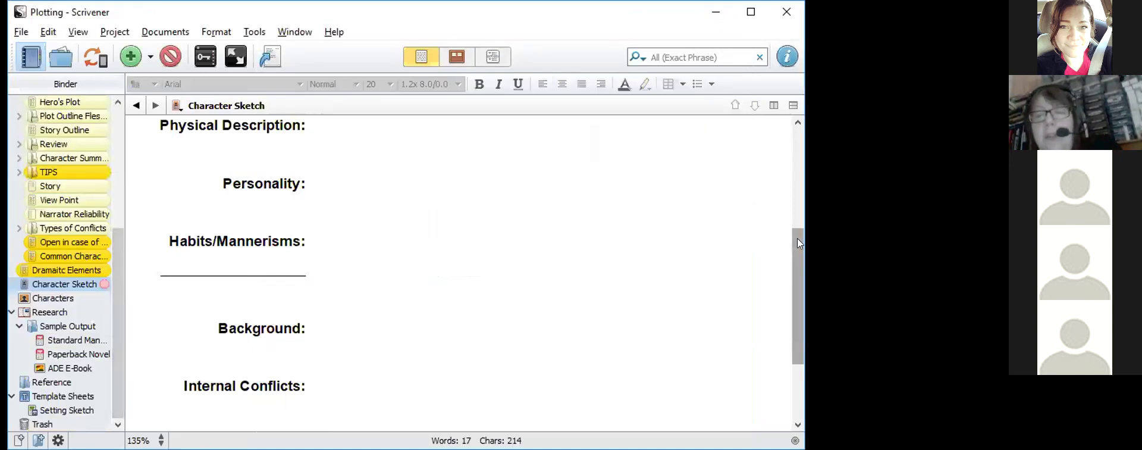
Step: Review the Character Sketch again from Character Name down to Notes and return to its beginning
left_click(799, 157)
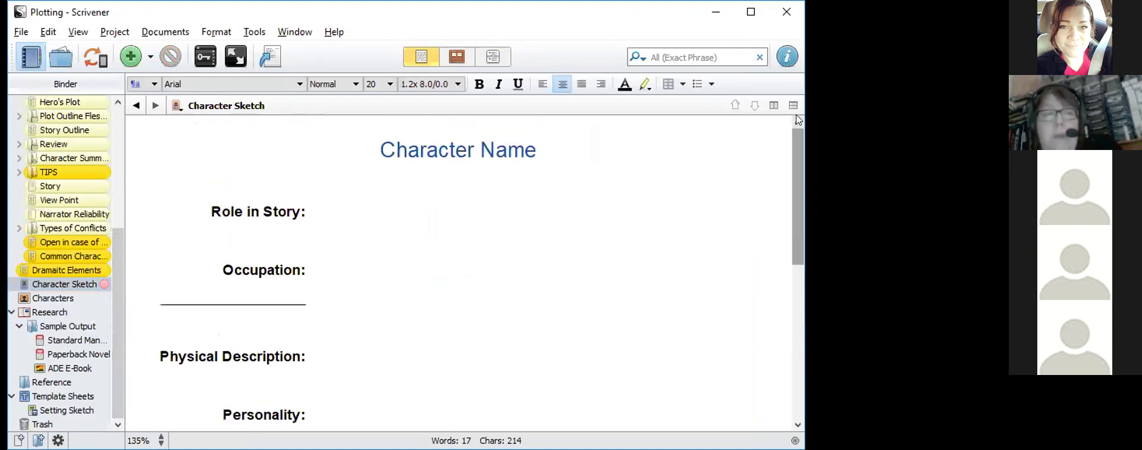
left_click(119, 117)
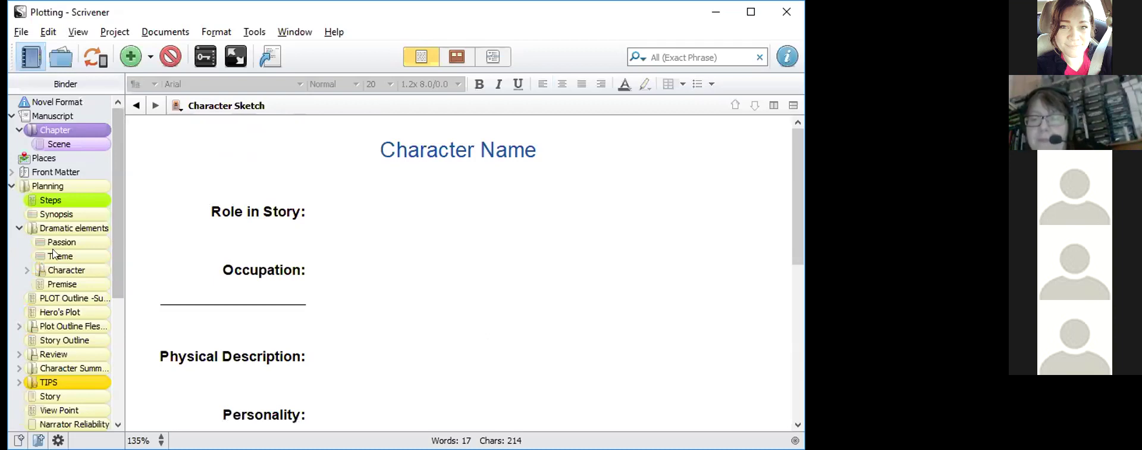
left_click(795, 135)
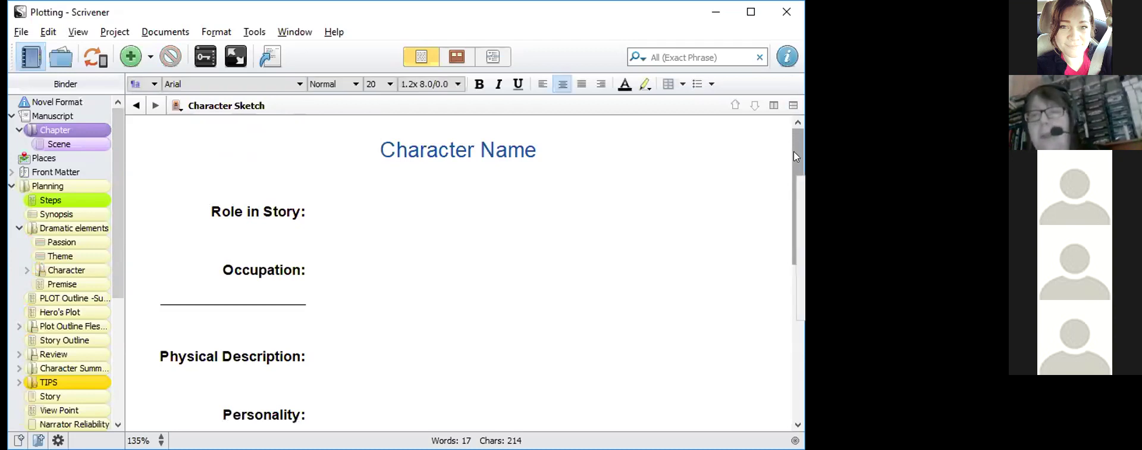
scroll(794, 240, "down", 6)
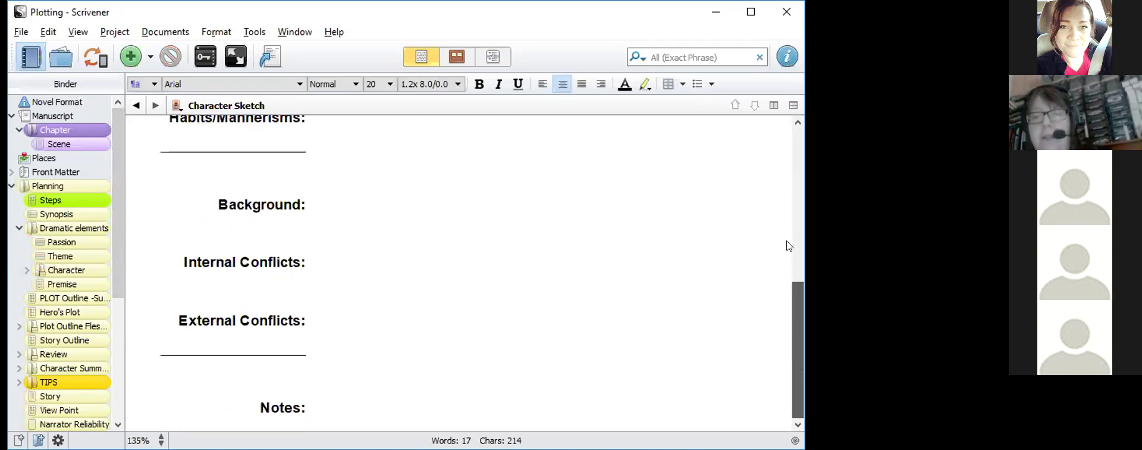
scroll(789, 245, "up", 6)
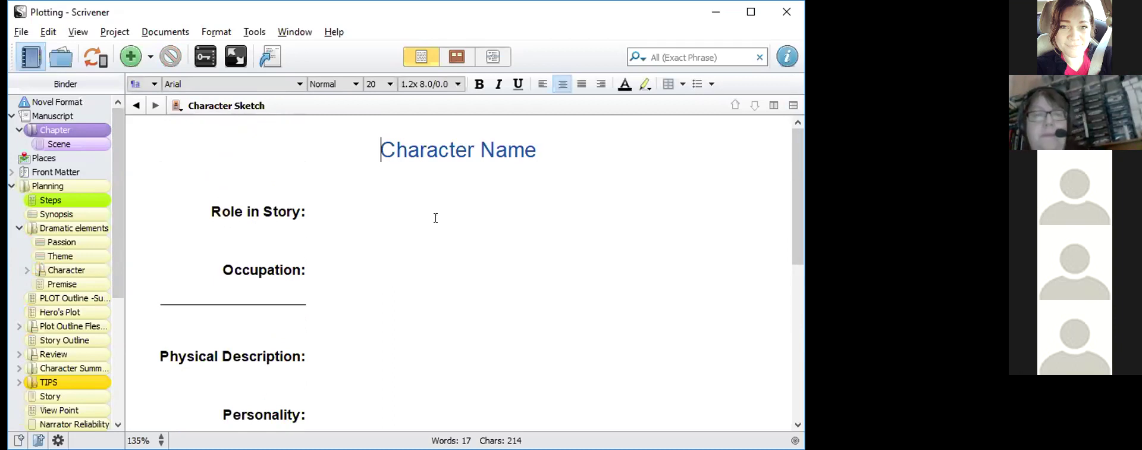
Step: Show the Manuscript's index cards in a maximized window, search the project for "UPdatestats", and clear the search
left_click(61, 116)
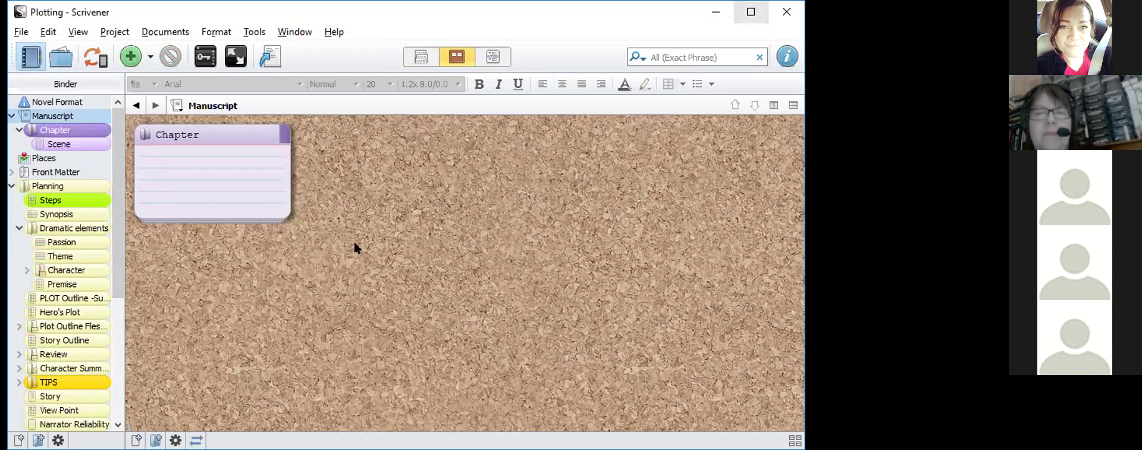
key("super+Up")
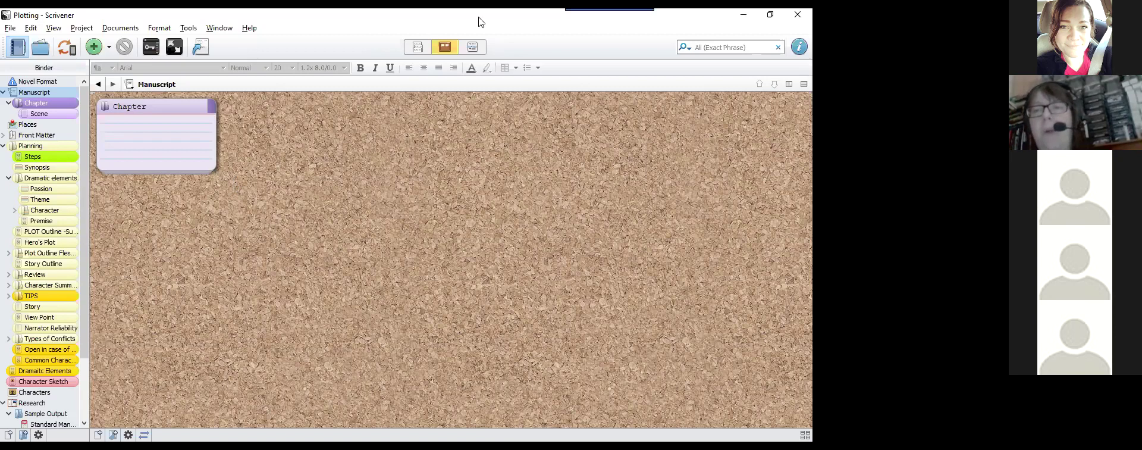
left_click(713, 48)
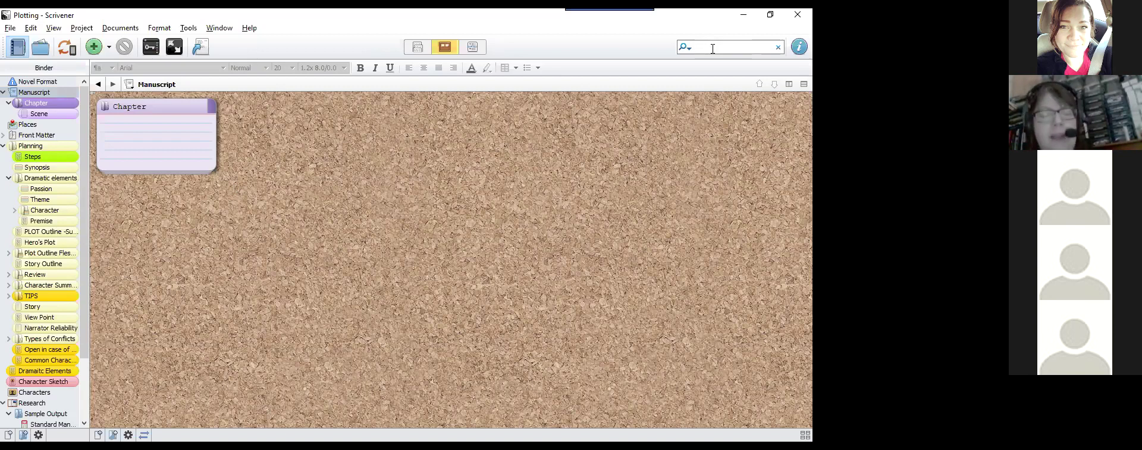
type("UPdatestats")
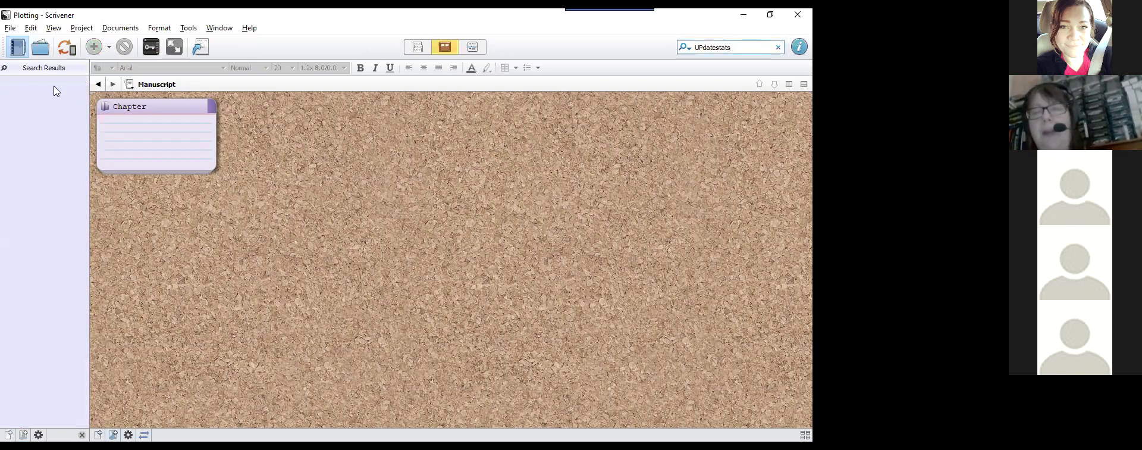
left_click(779, 49)
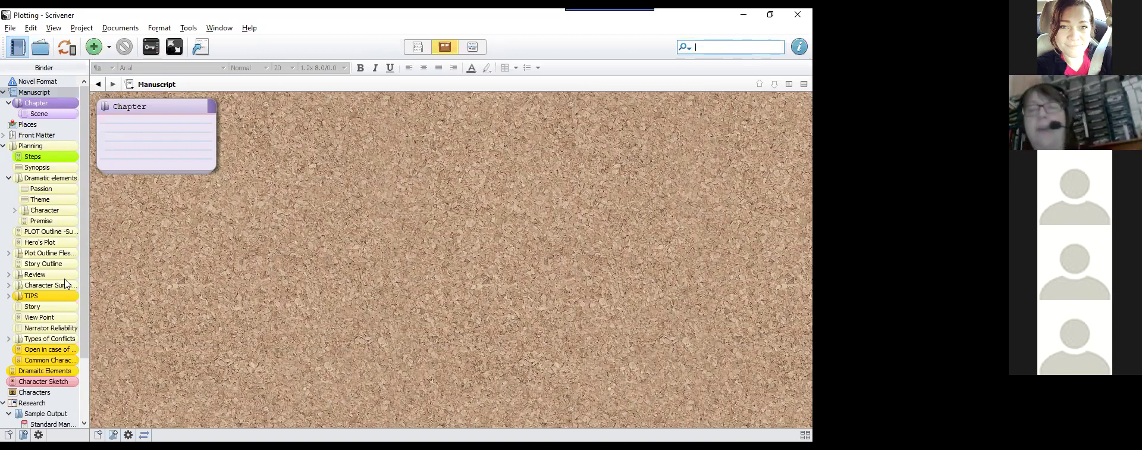
Step: Open the Scene document inside the Manuscript's Chapter folder and bring up its document target settings
mouse_move(65, 284)
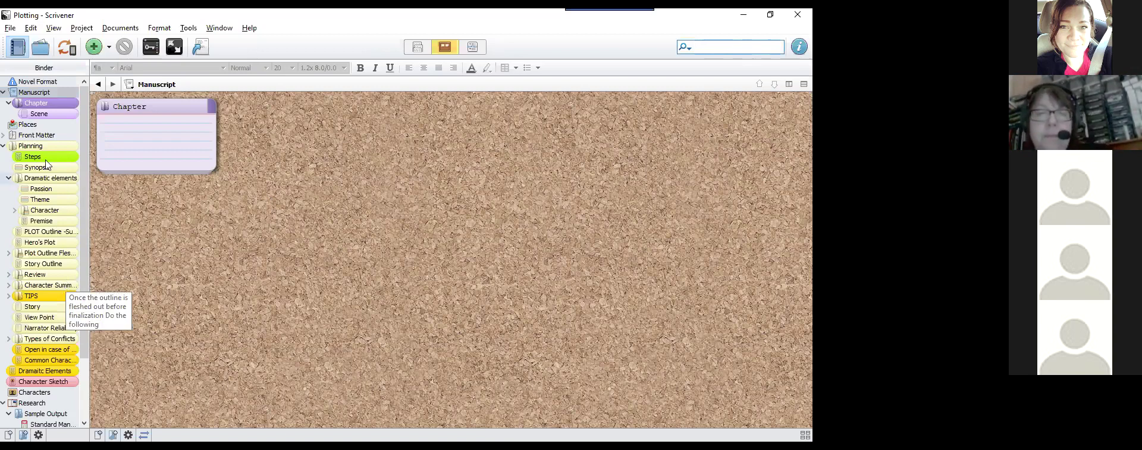
left_click(48, 93)
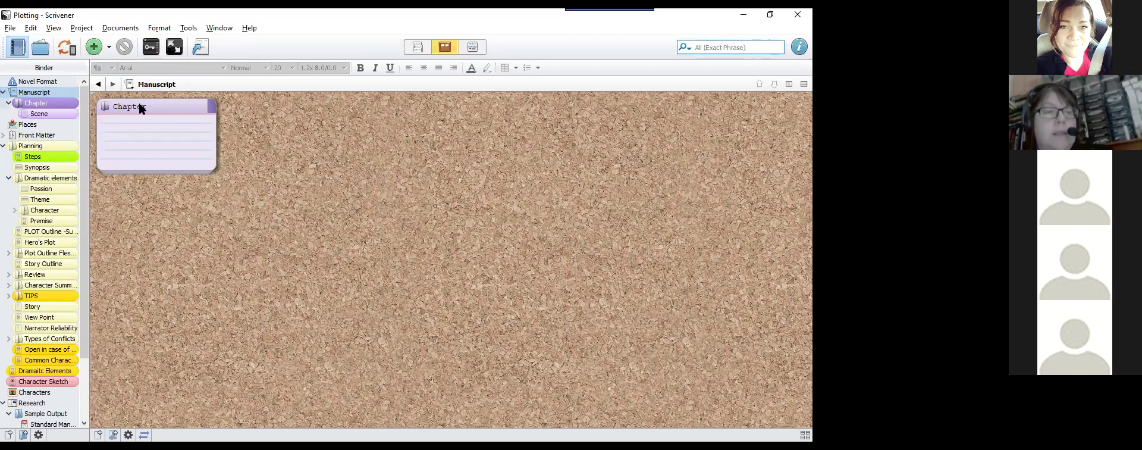
left_click(105, 107)
double_click(105, 107)
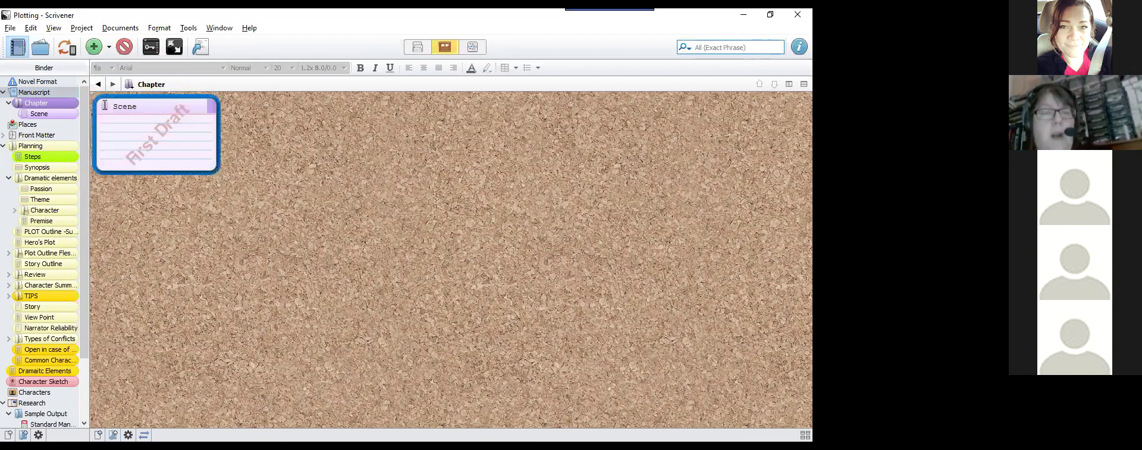
double_click(105, 107)
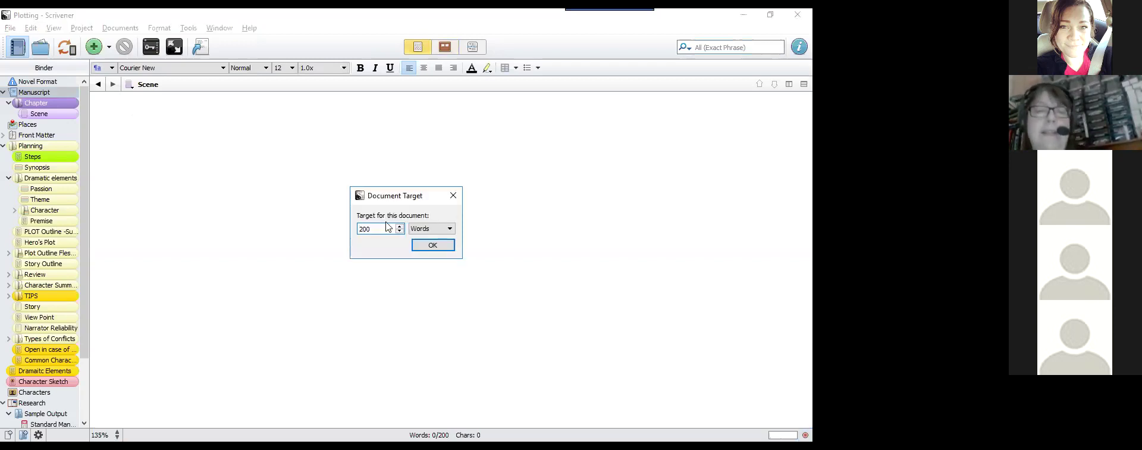
Step: Set the Scene document's target to 250 words
key("ctrl+a")
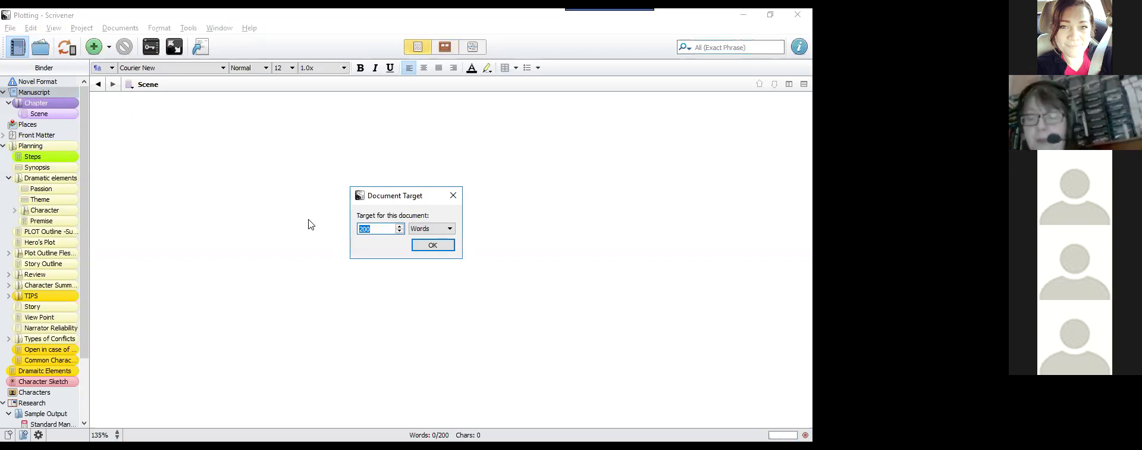
type("250")
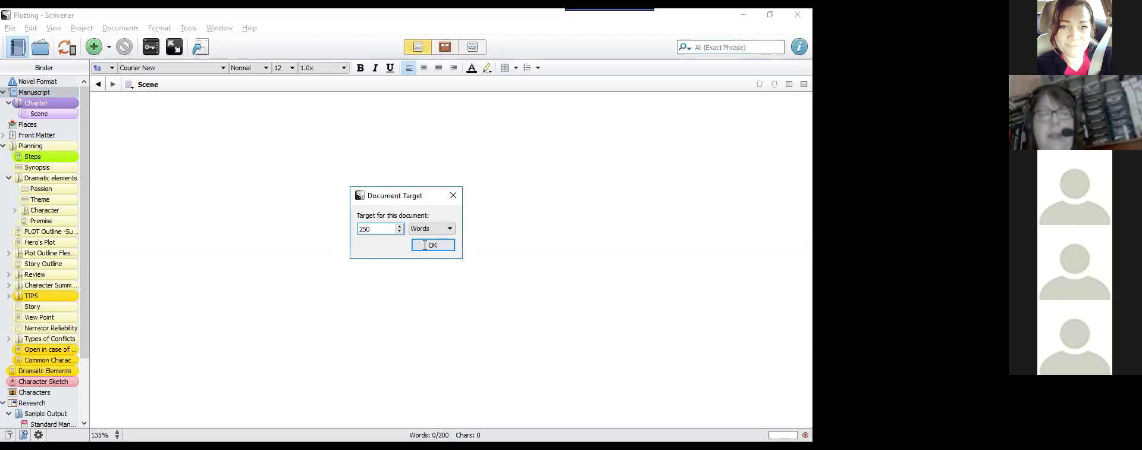
left_click(423, 244)
Step: Write "Then as I'm ryping The words start adding up and you can see what's happening" in the Scene document
type("Then as")
type(" I'm ")
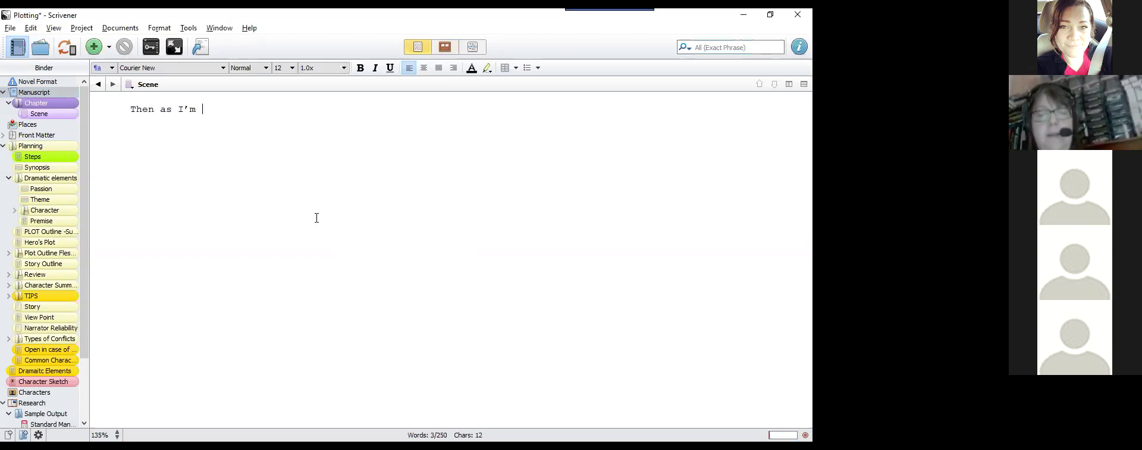
type("ryping T")
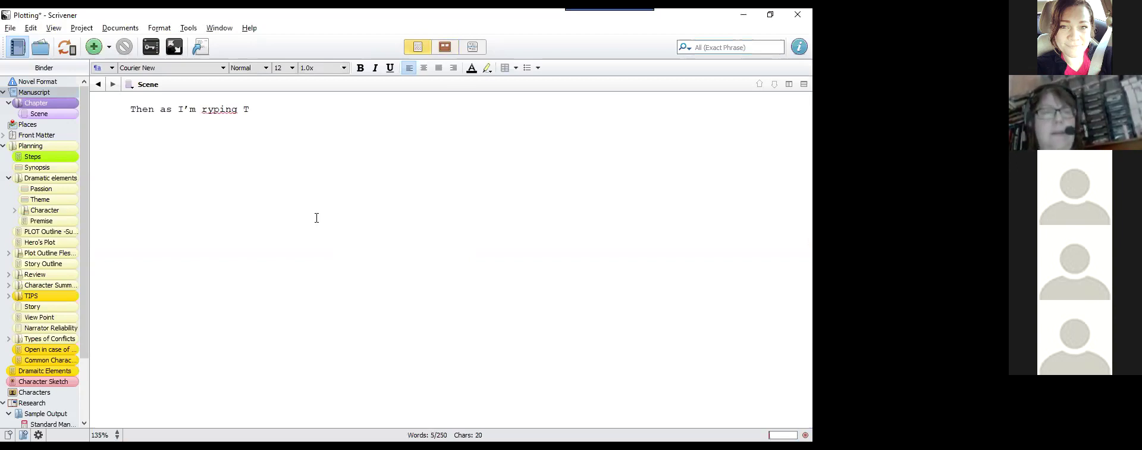
type("he words st")
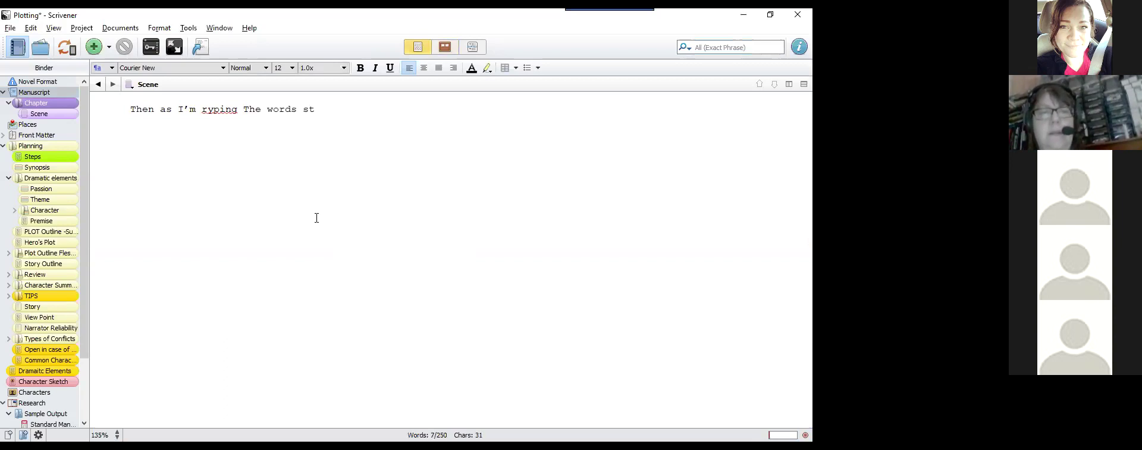
type("art adding up an")
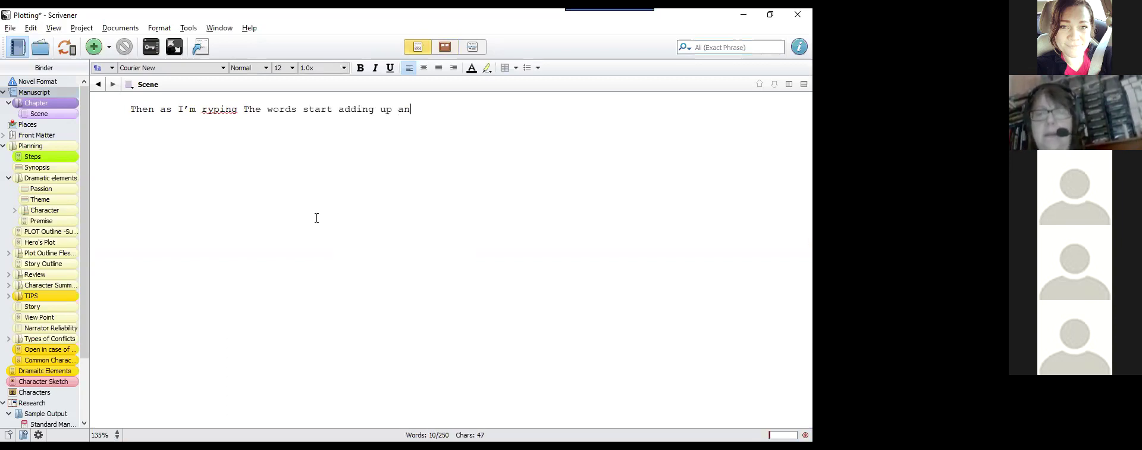
type("d you can see w")
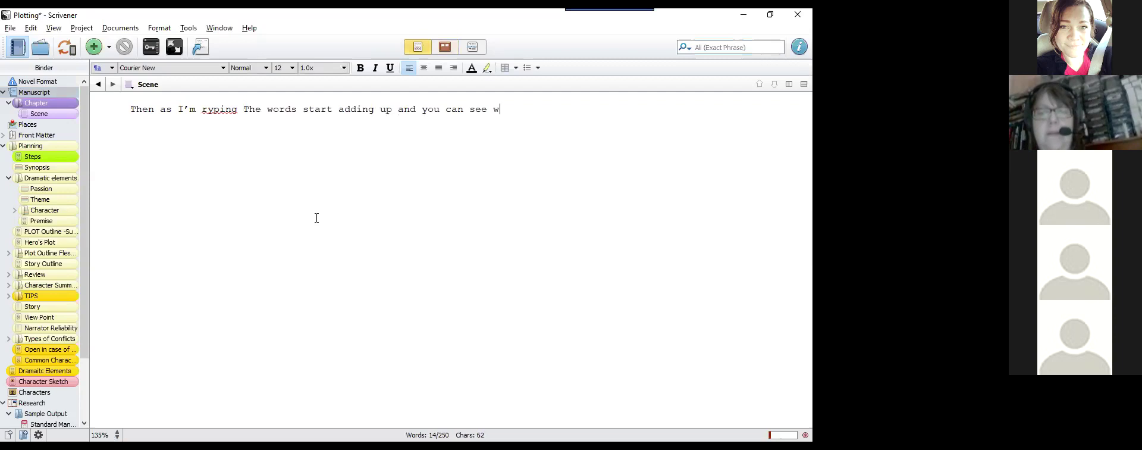
type("hat's happen")
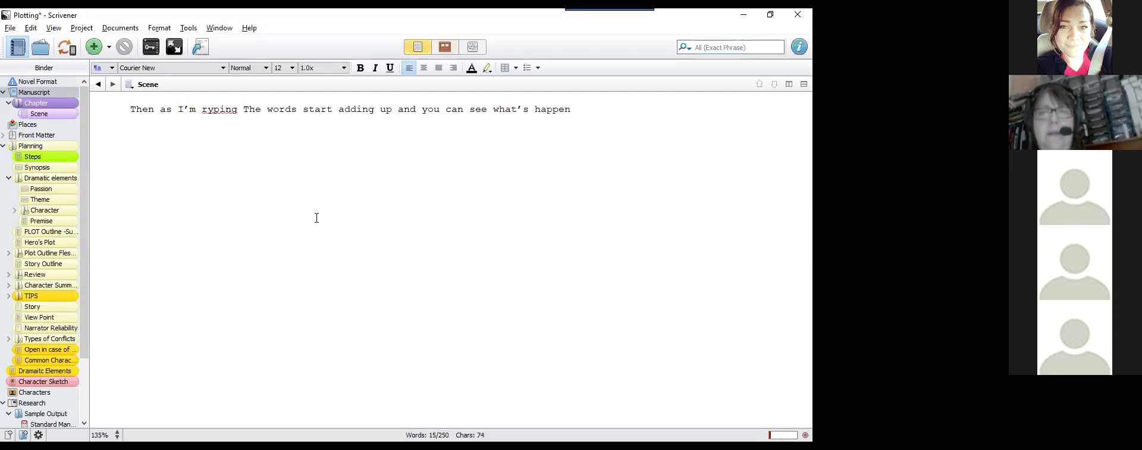
type("ing")
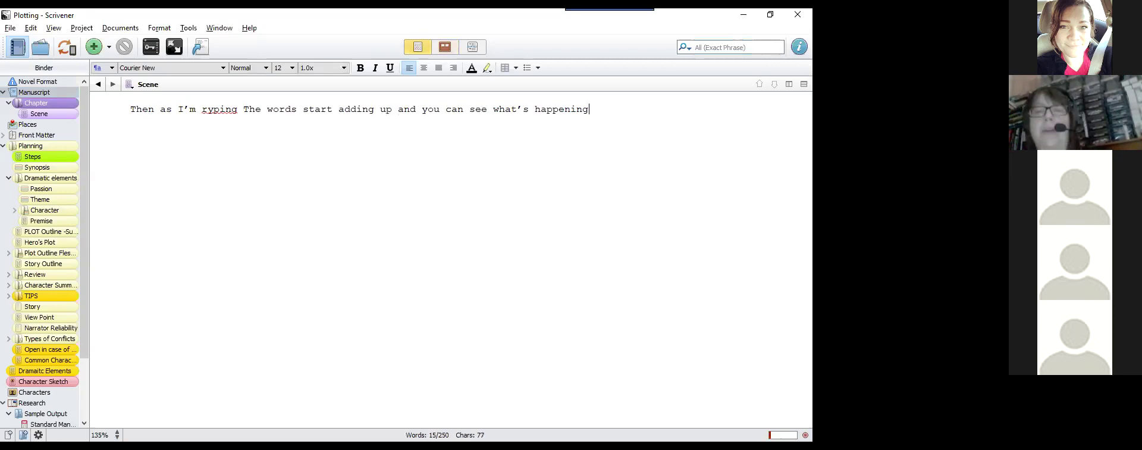
Step: Duplicate the Scene document's sentence until there are fourteen copies, and delete all of the text
right_click(121, 102)
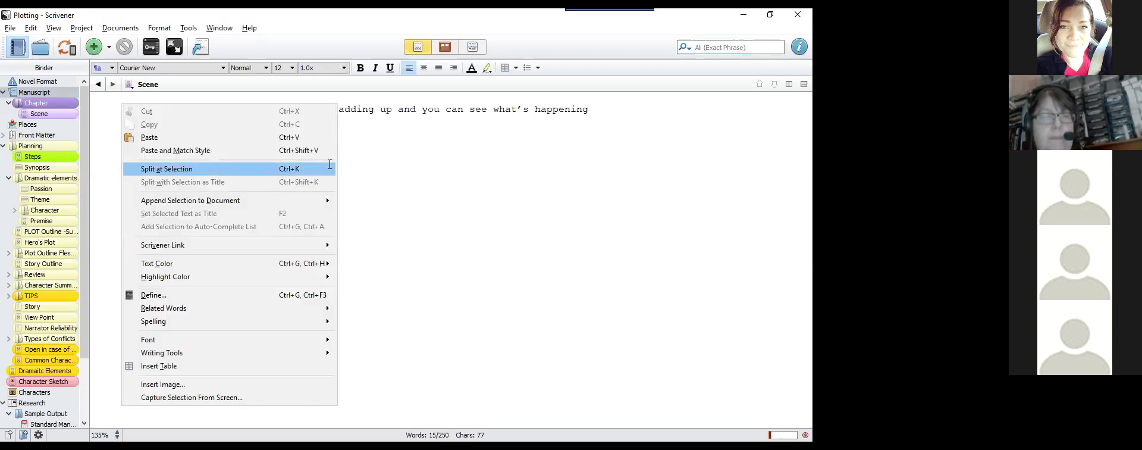
left_click(398, 186)
key("ctrl+a")
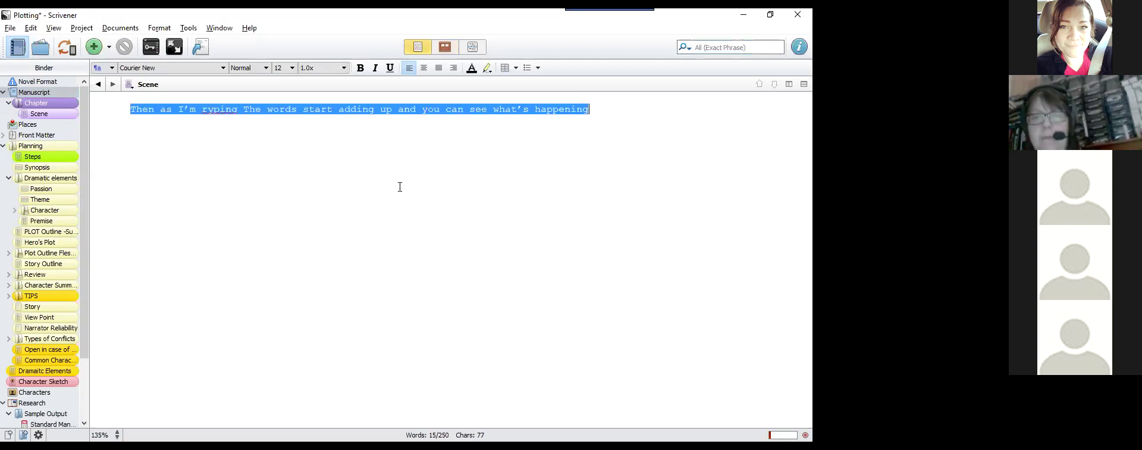
key("ctrl+c")
key("ctrl+v")
key("ctrl+v")
key("ctrl+v")
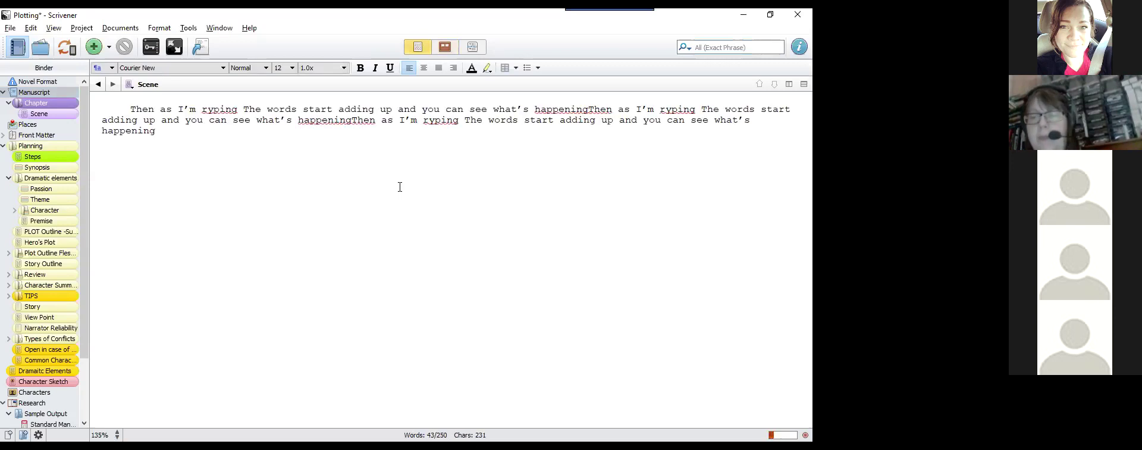
key("ctrl+v")
key("ctrl+v")
key("ctrl+v")
key("ctrl+v")
key("ctrl+v")
key("ctrl+v")
key("ctrl+v")
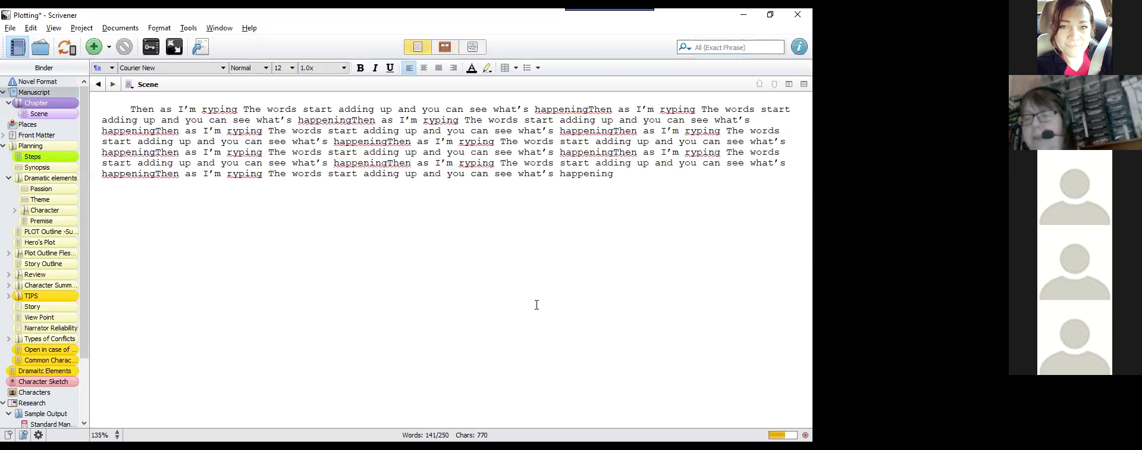
key("ctrl+v")
key("ctrl+v")
key("ctrl+v")
key("ctrl+v")
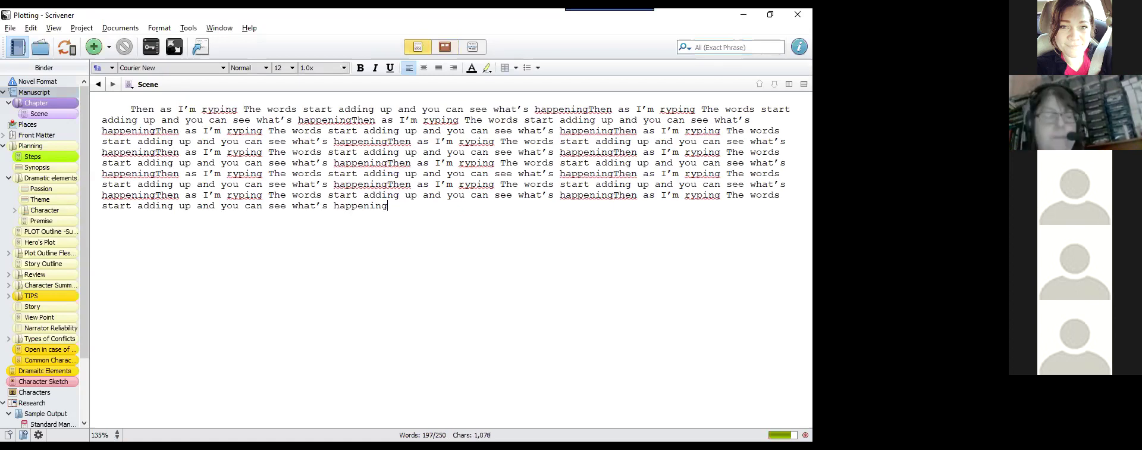
key("ctrl+a")
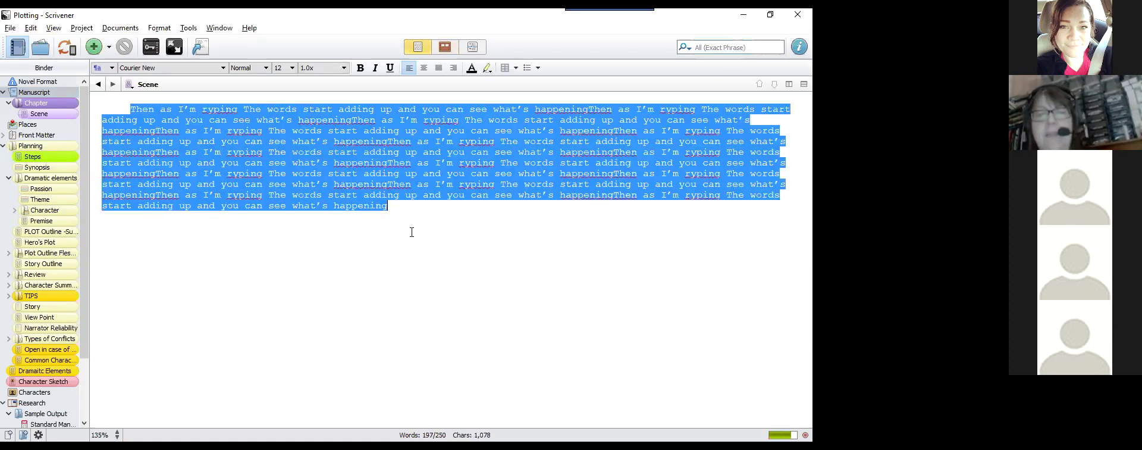
key("BackSpace")
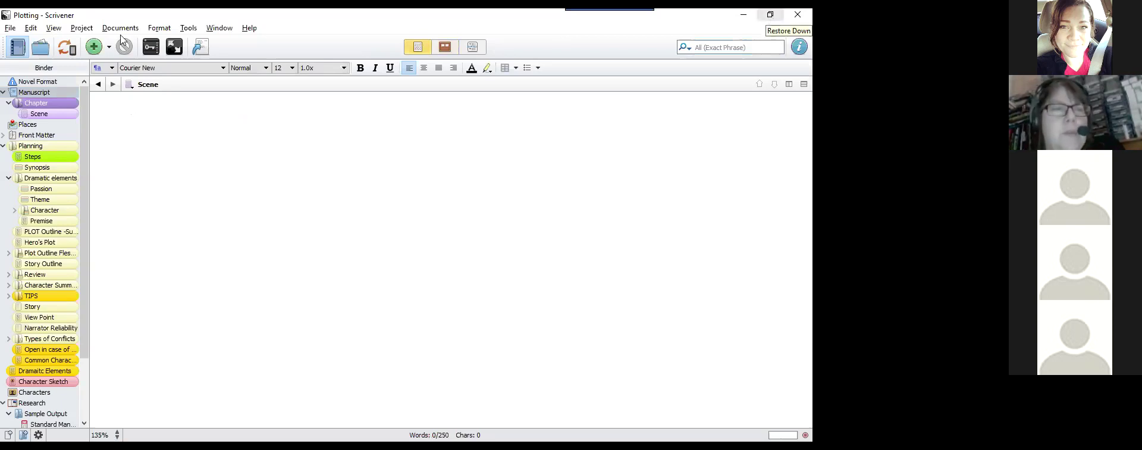
Step: Set the project's manuscript target to 50,000 words in a restored-down window, and close the project targets
key("super+Down")
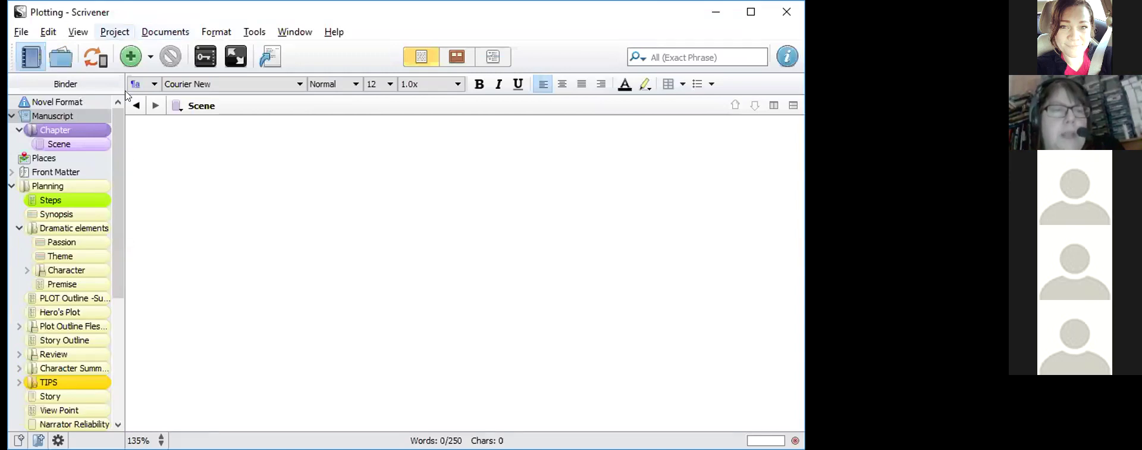
key("alt+p")
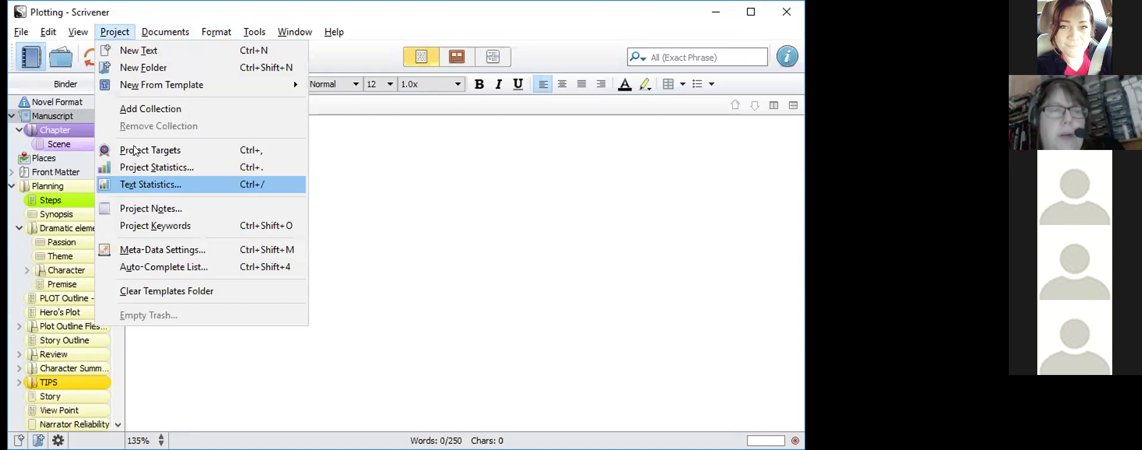
key("Up")
key("Up")
key("Return")
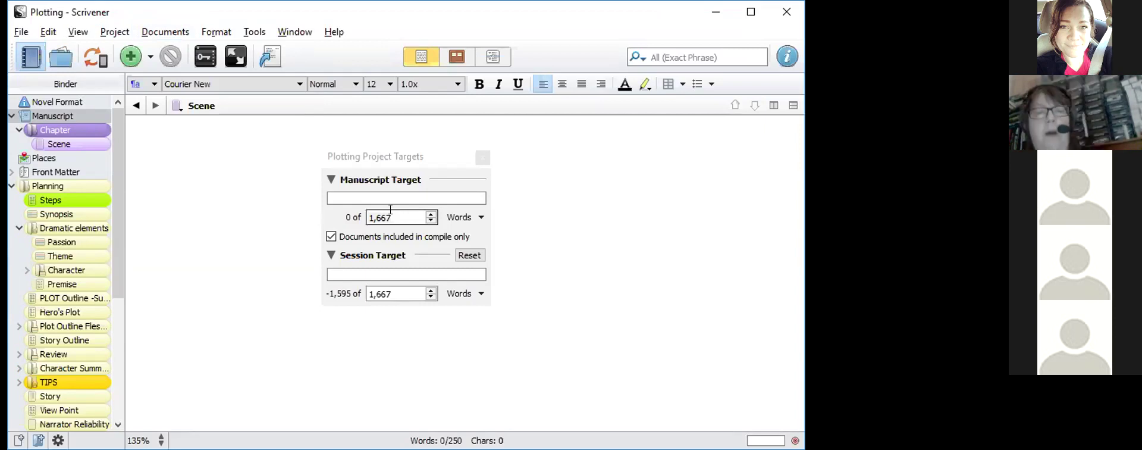
left_click(332, 211)
type("50000")
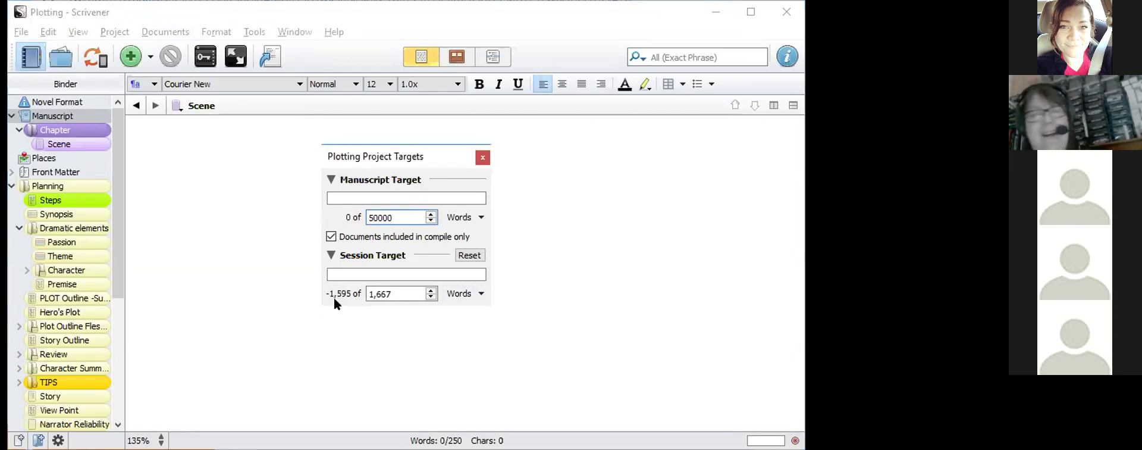
left_click(391, 293)
left_click_drag(391, 293, 367, 293)
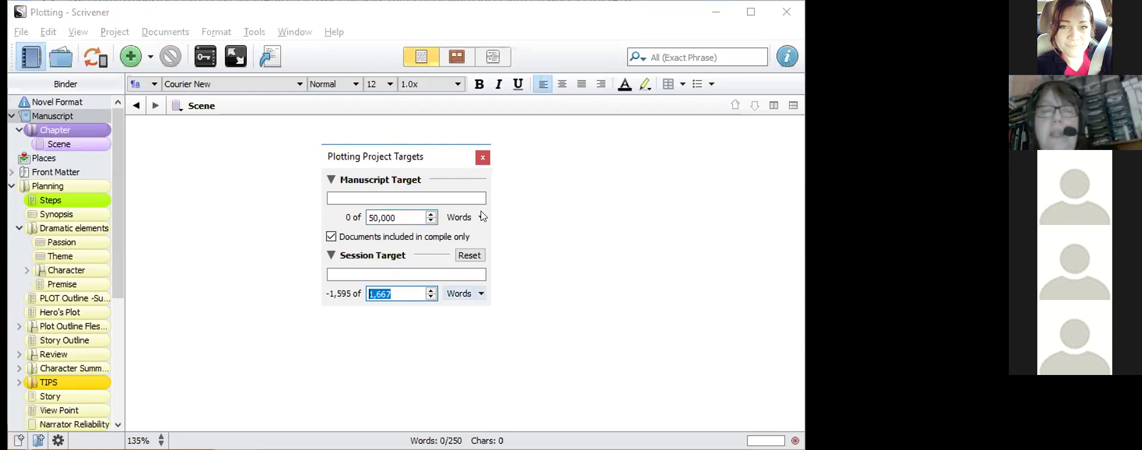
left_click(482, 158)
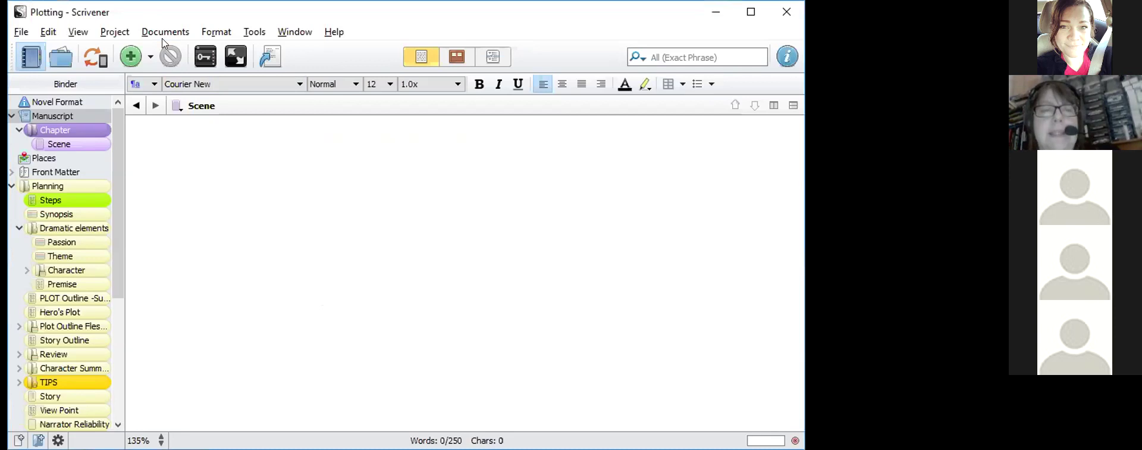
Step: Show the Manuscript's index cards and add a new untitled text card beside the Chapter card
left_click(49, 116)
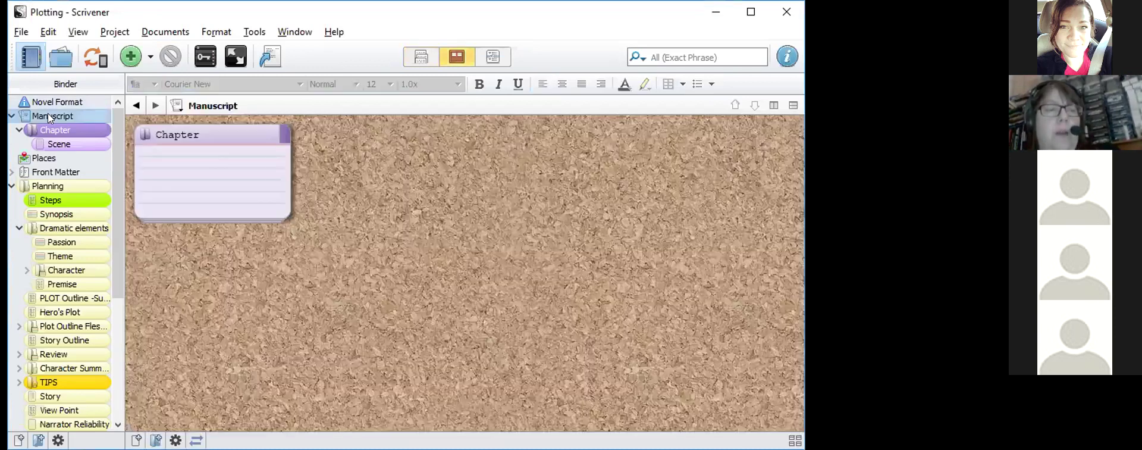
double_click(404, 178)
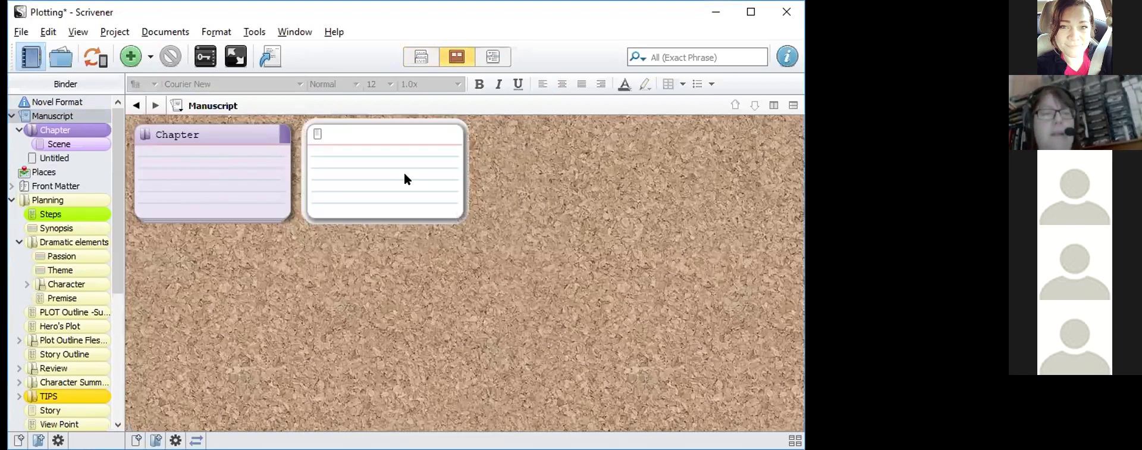
left_click(462, 306)
Step: Add a new folder to the Manuscript's corkboard and name it "Ignore this"
right_click(463, 307)
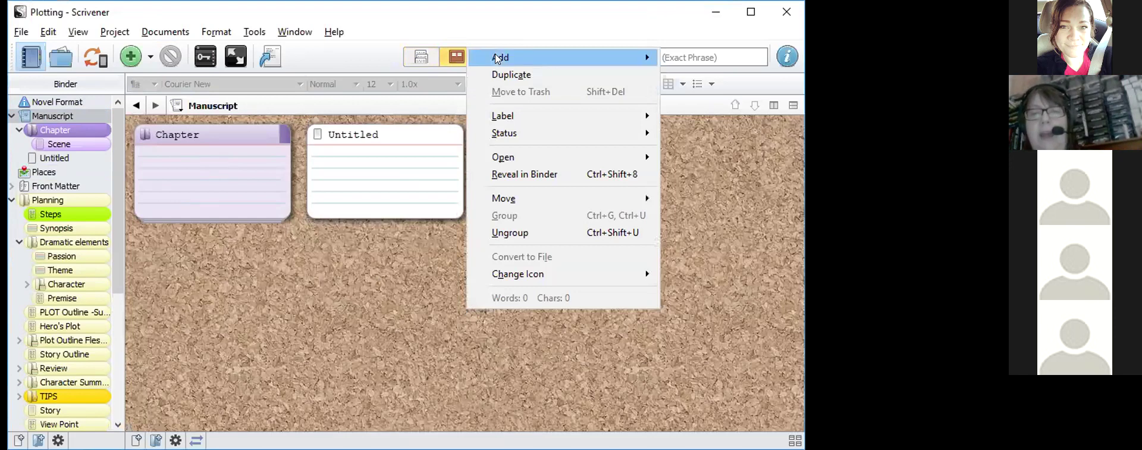
mouse_move(497, 58)
left_click(689, 76)
type("It")
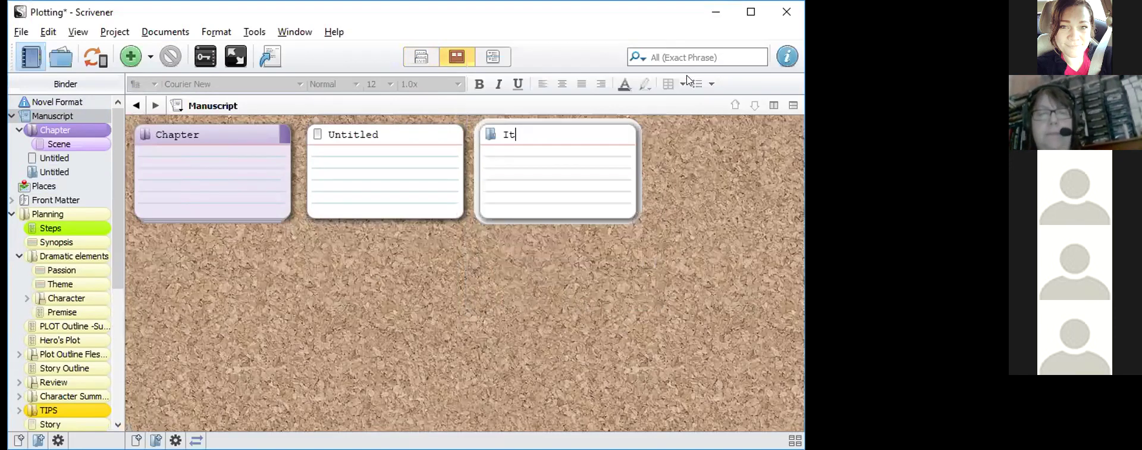
type("nore this")
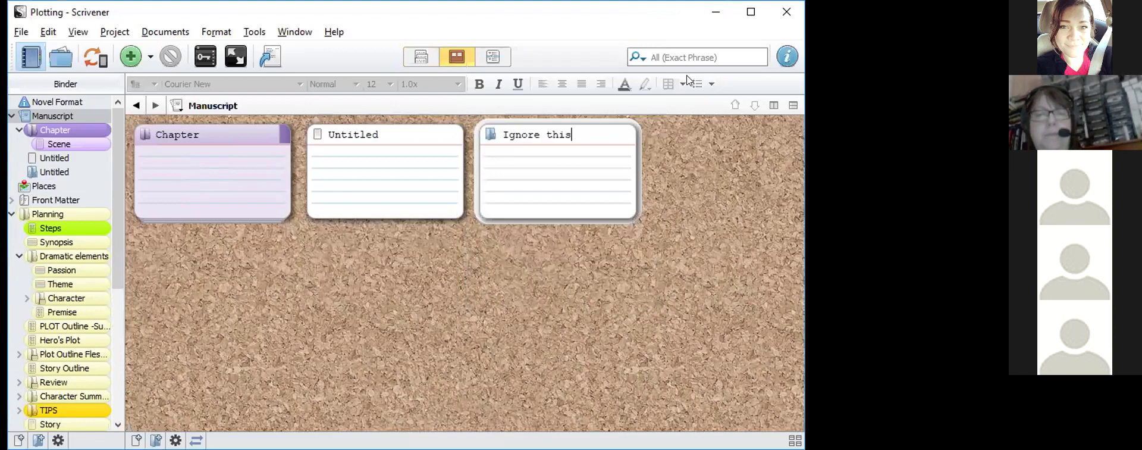
Step: Move the Untitled card into the "Ignore this" folder
left_click(345, 137)
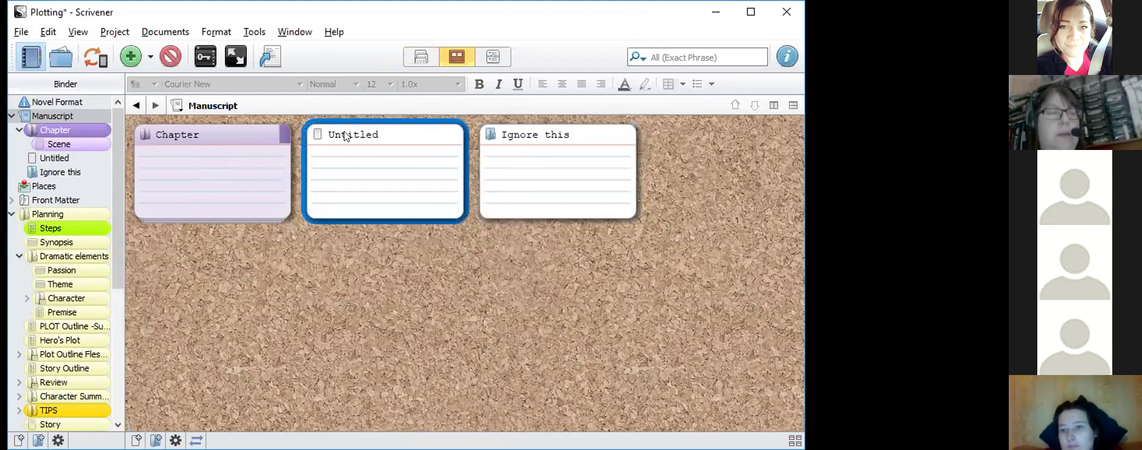
mouse_move(345, 137)
left_mouse_down()
mouse_move(227, 197)
mouse_move(97, 159)
mouse_move(104, 172)
left_mouse_up()
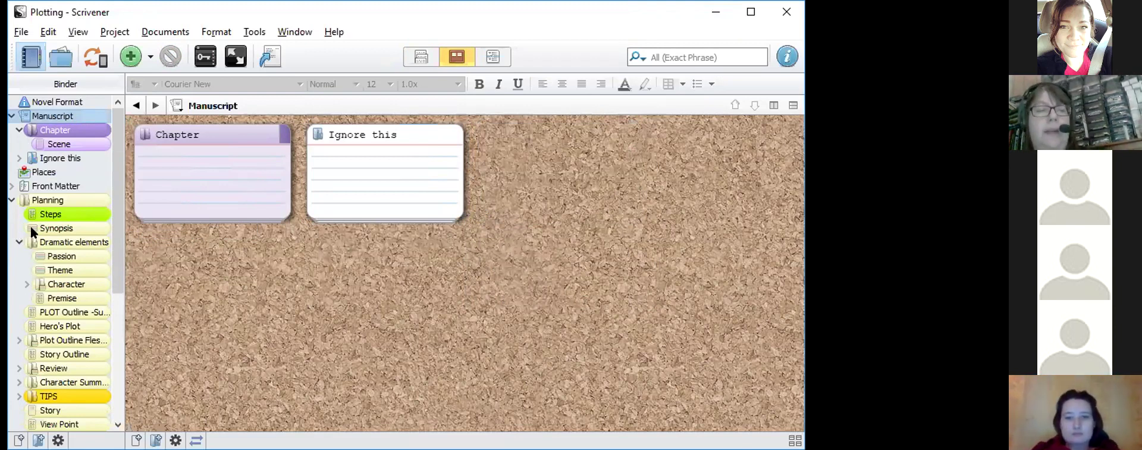
mouse_move(32, 230)
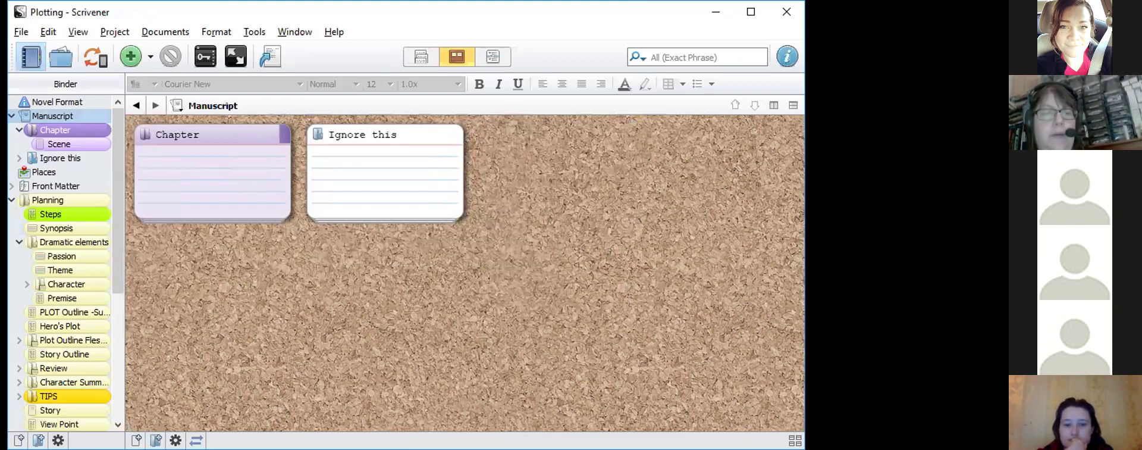
Step: Switch to the Workshop project and show the index cards of its Draft and Research folders
key("alt+Tab")
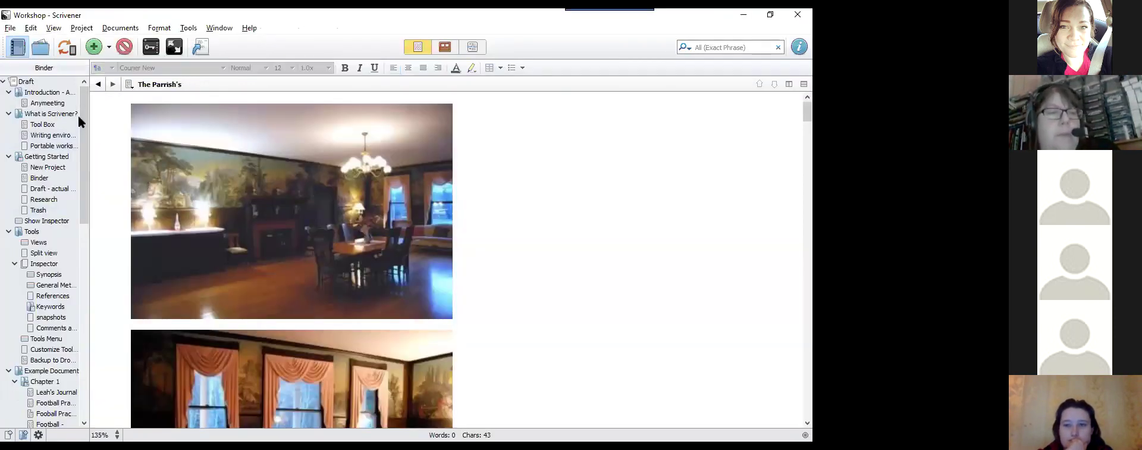
left_click(27, 83)
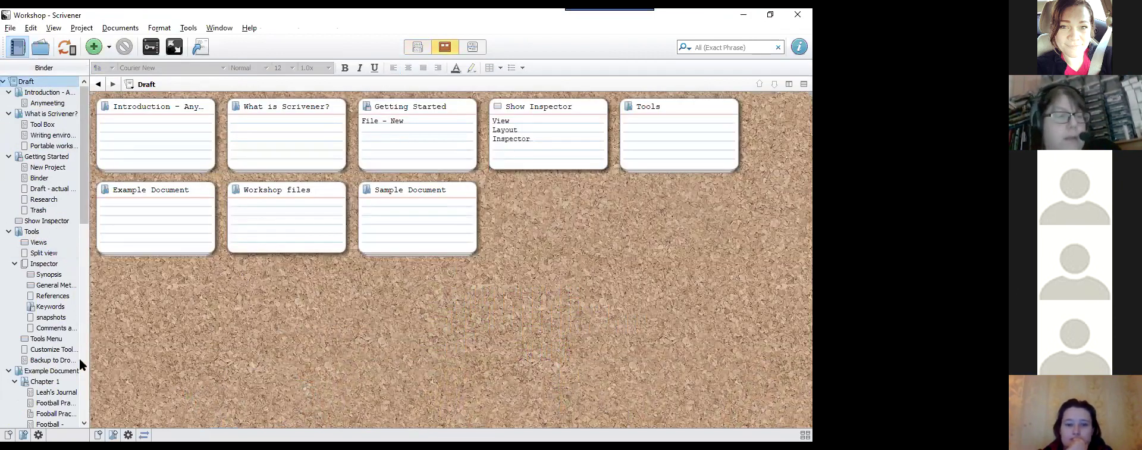
scroll(80, 381, "down", 10)
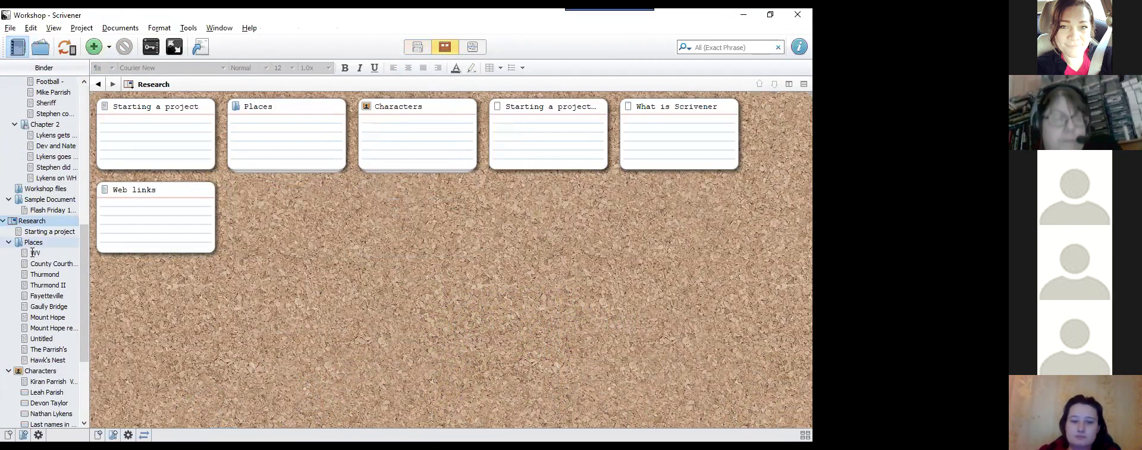
Step: View the WV document and the County Courthouse photo in the Research section's Places folder
left_click(32, 253)
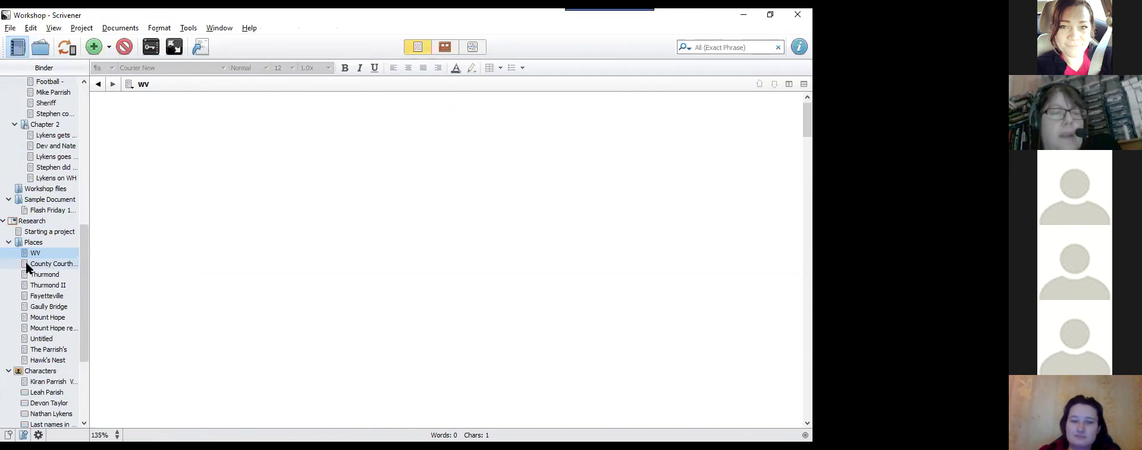
double_click(26, 262)
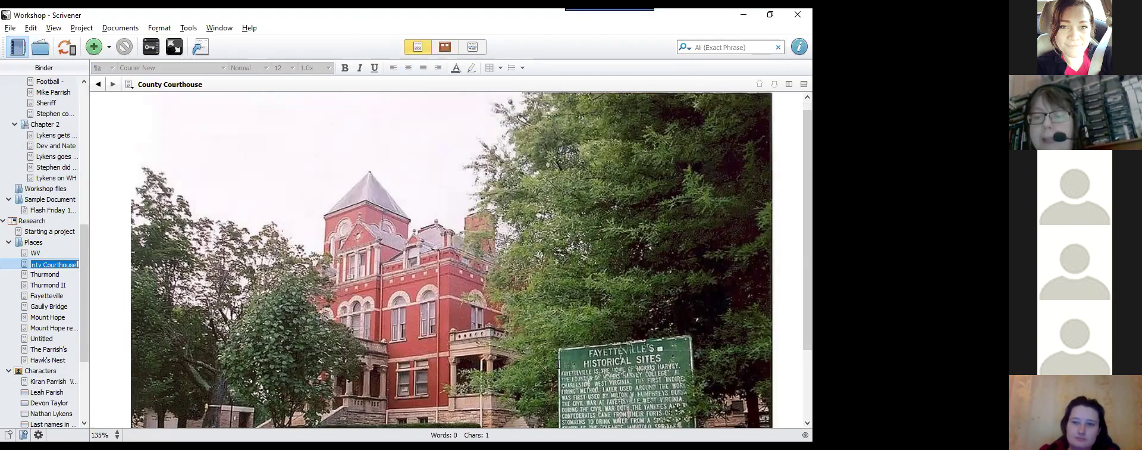
left_click(452, 259)
scroll(452, 259, "down", 2)
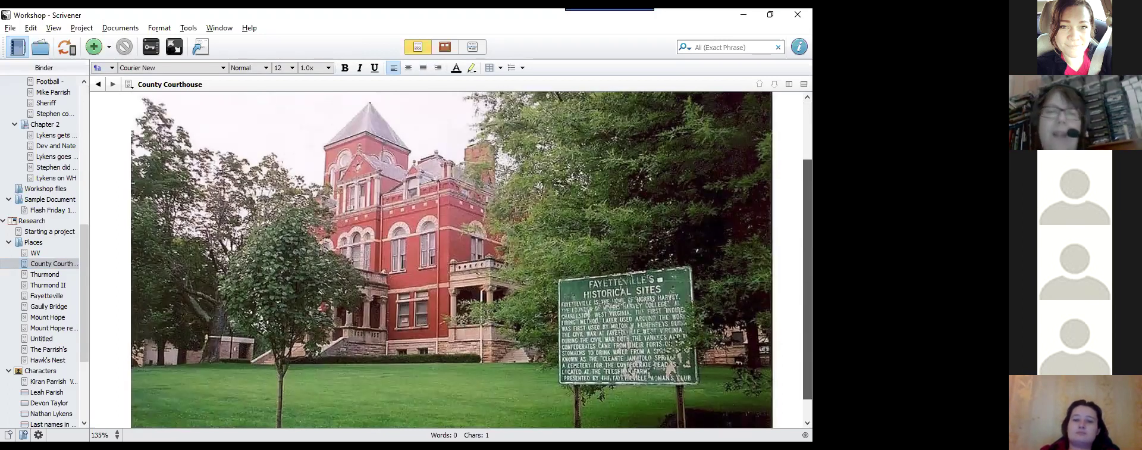
scroll(452, 259, "down", 1)
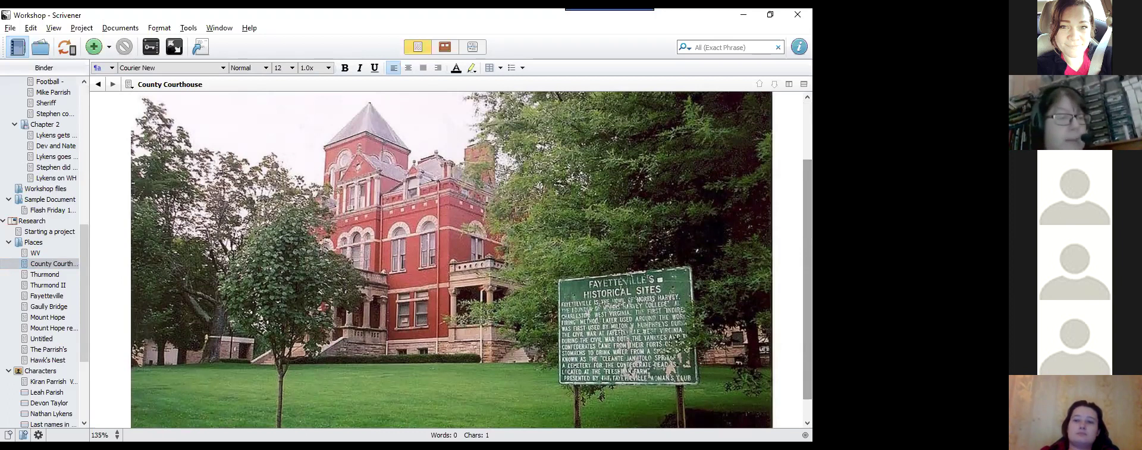
Step: Look through the room photos in The Parrish's document of the Research section's Places folder
left_click(47, 353)
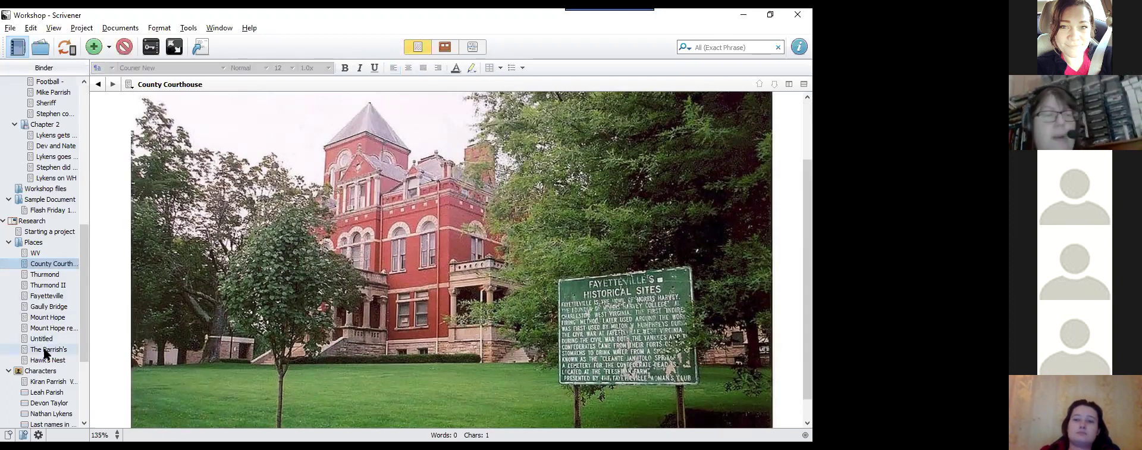
left_click(45, 350)
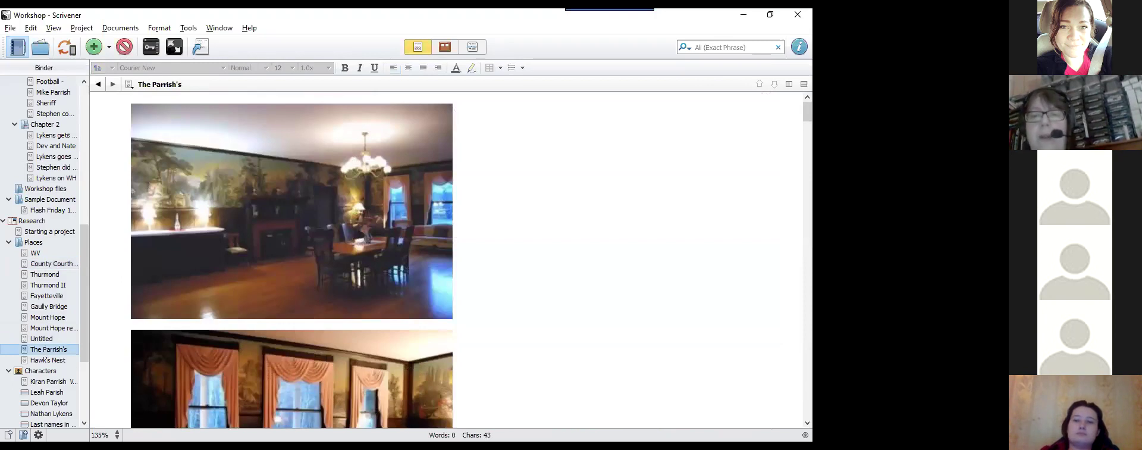
key("Tab")
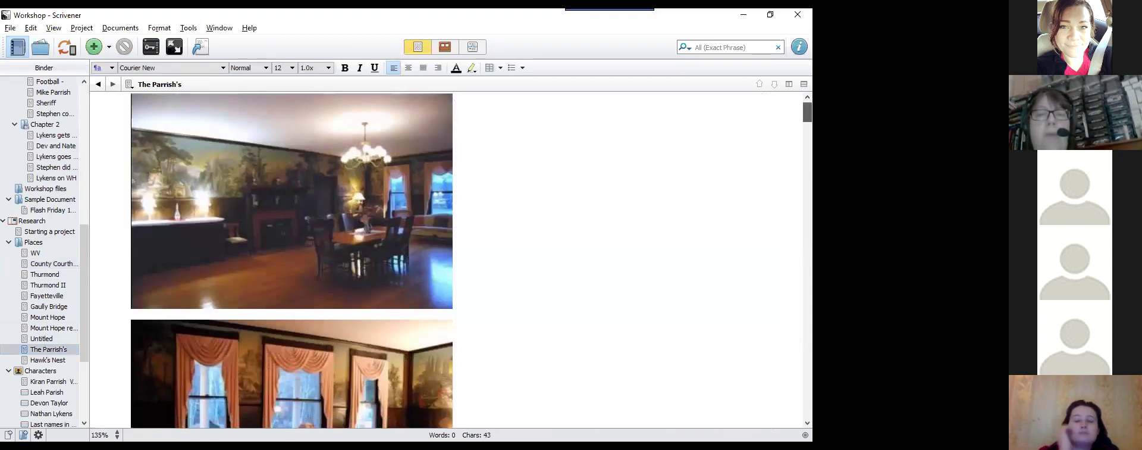
scroll(291, 260, "down", 3)
scroll(291, 260, "down", 5)
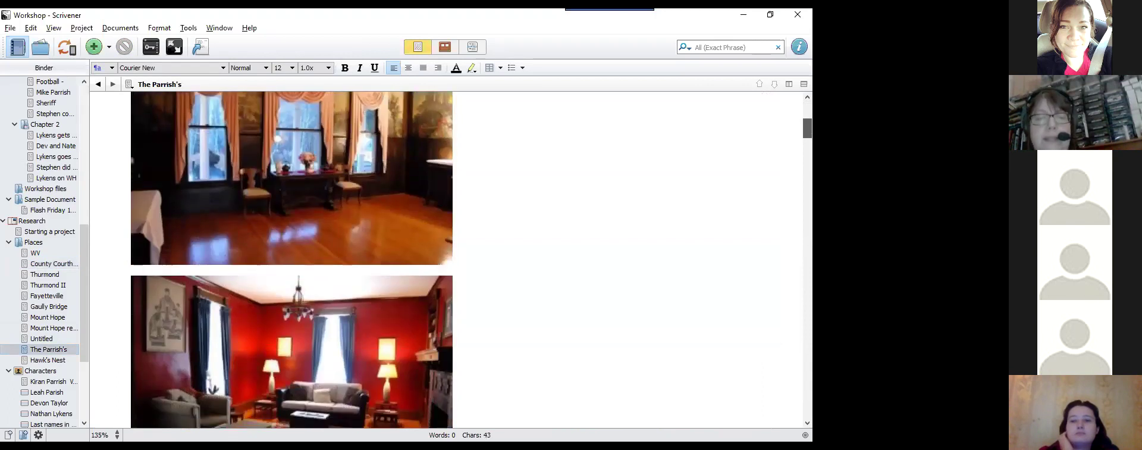
scroll(291, 260, "down", 1)
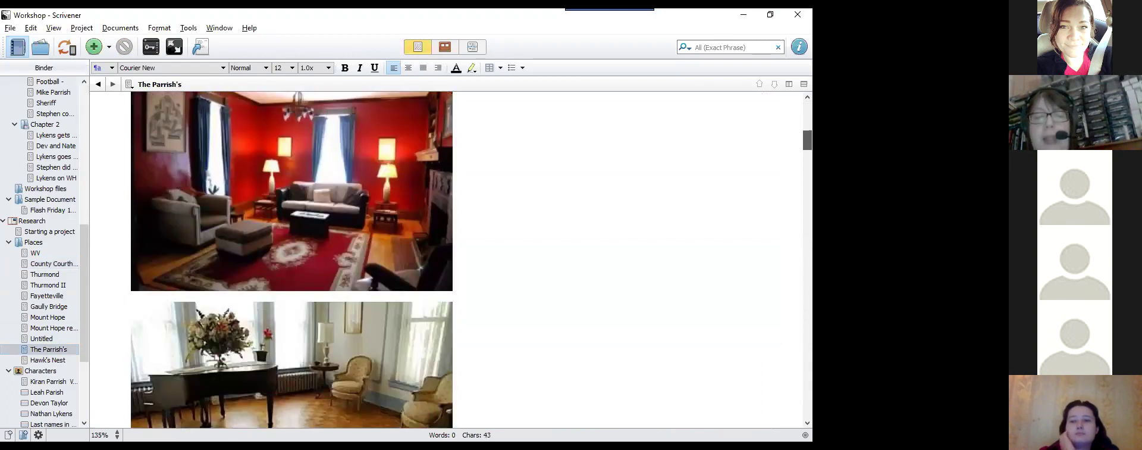
scroll(292, 260, "down", 7)
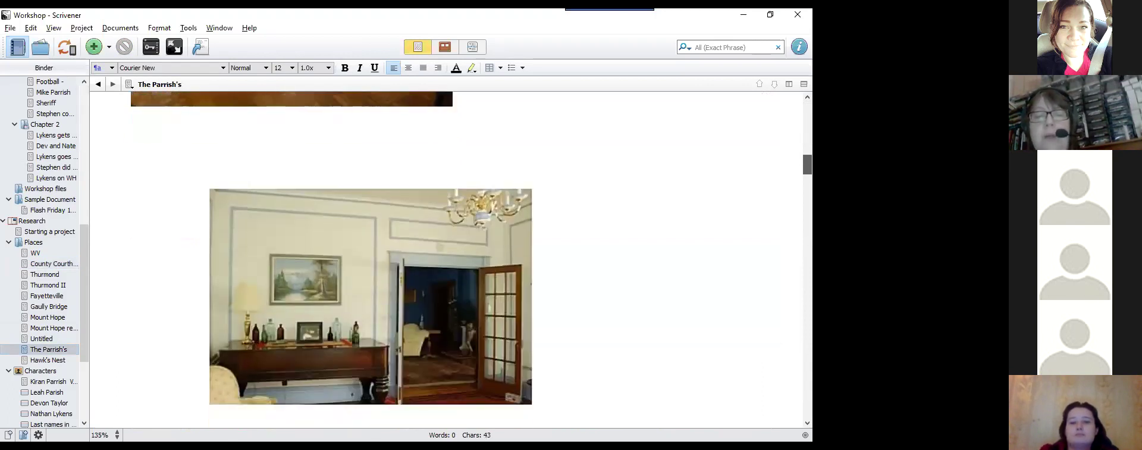
scroll(370, 260, "down", 4)
scroll(370, 259, "down", 3)
scroll(370, 260, "down", 2)
scroll(371, 259, "down", 6)
scroll(370, 260, "down", 6)
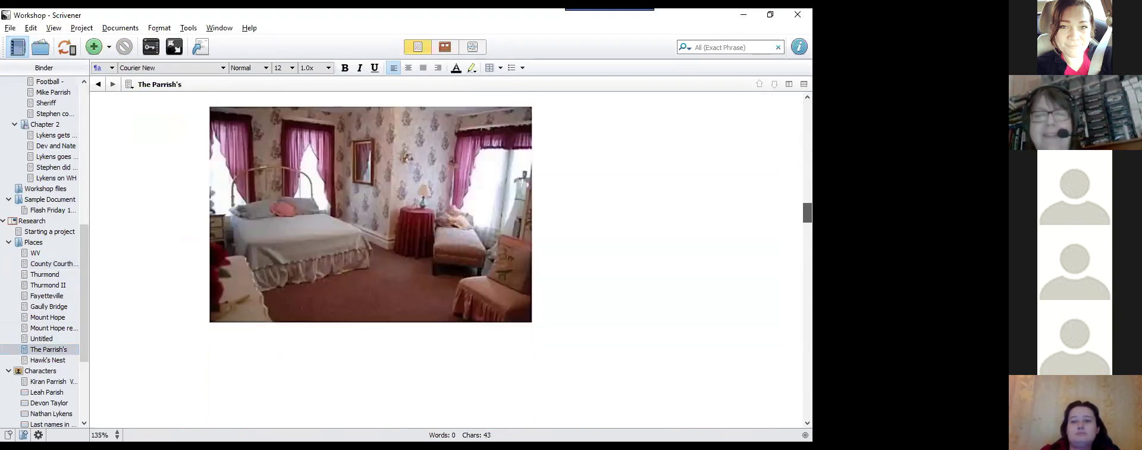
scroll(371, 260, "down", 4)
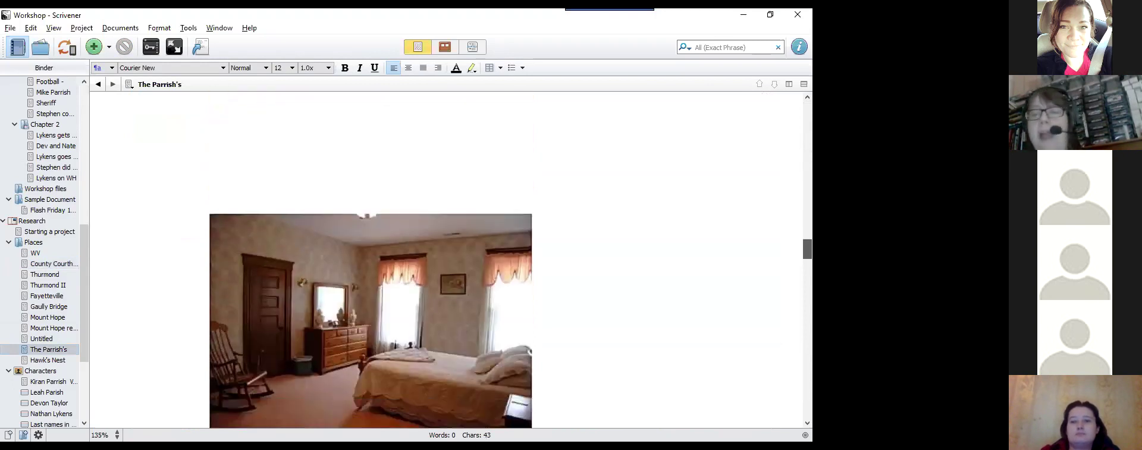
scroll(370, 260, "down", 3)
scroll(370, 260, "down", 8)
scroll(370, 260, "up", 10)
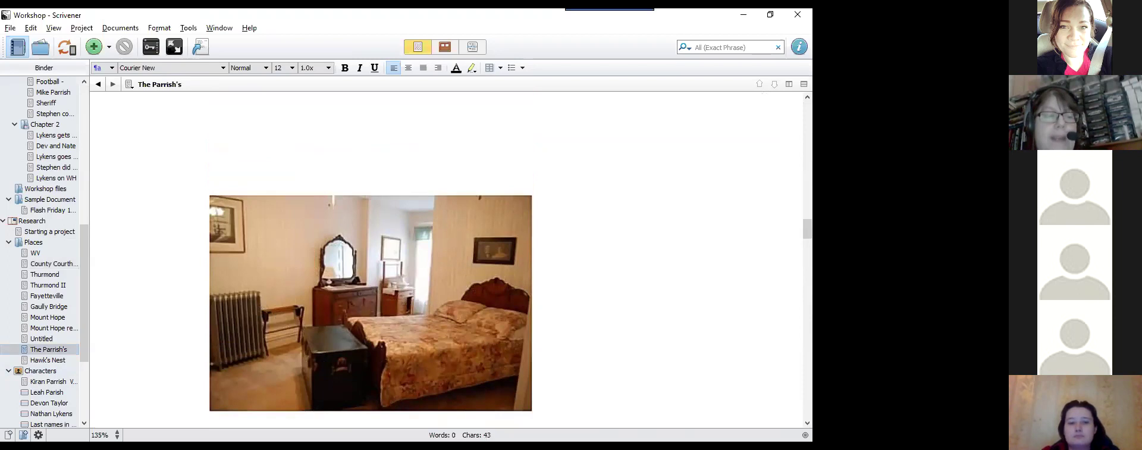
Step: Open the state trooper's document in the Characters folder and show the inspector beside it
left_click(37, 382)
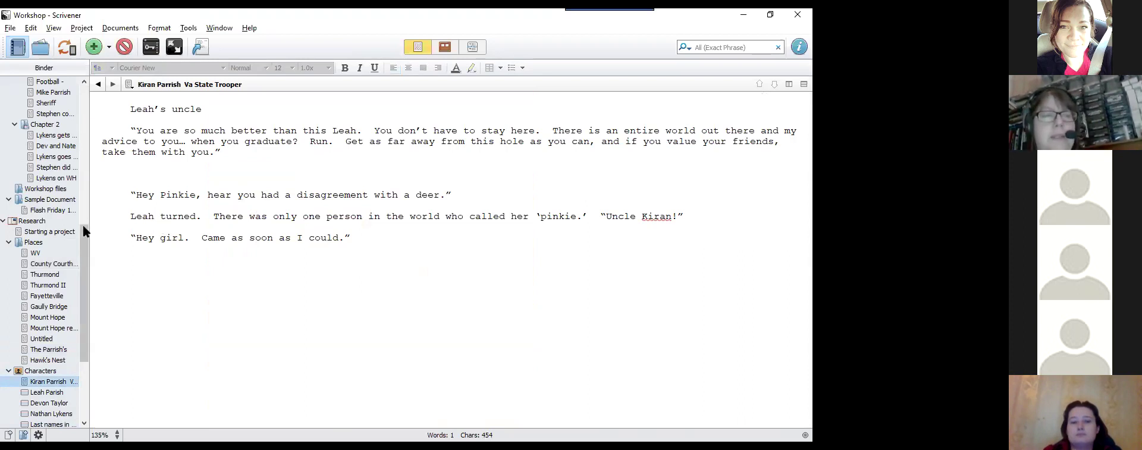
scroll(80, 71, "up", 10)
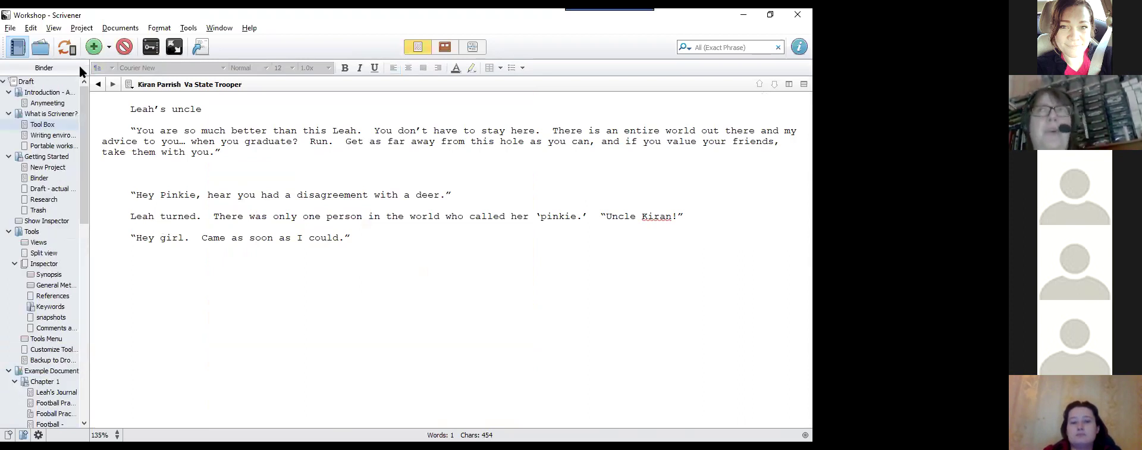
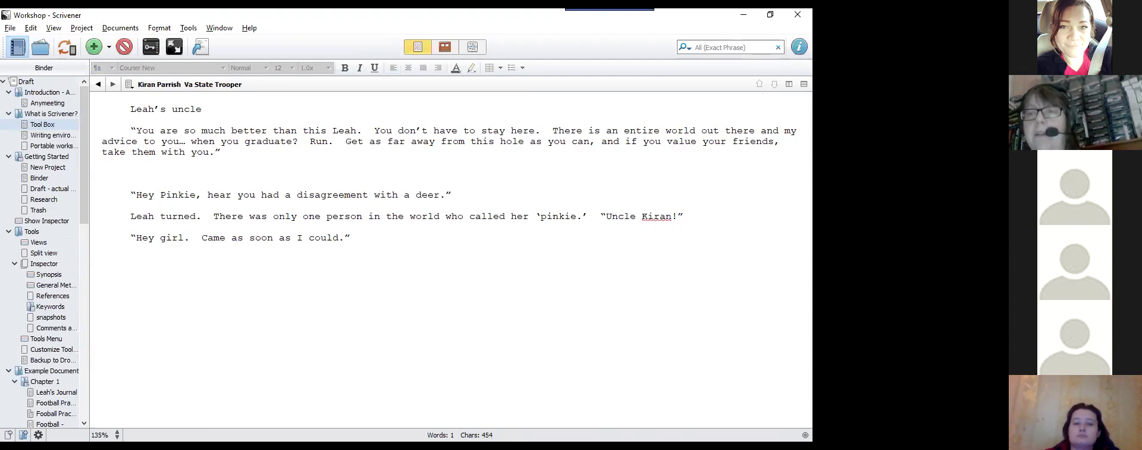
left_click(800, 47)
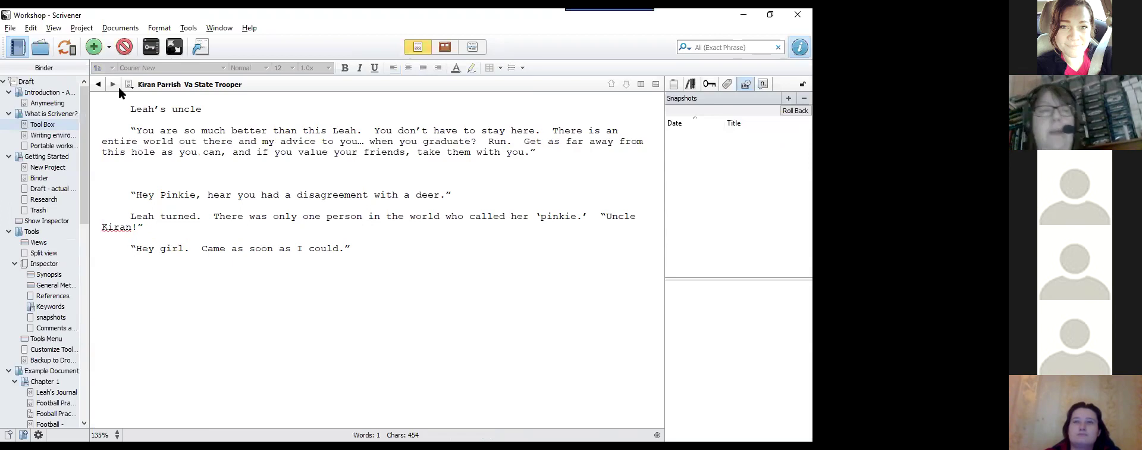
Step: Show the Draft folder's corkboard and display the Introduction card's synopsis and general metadata in the inspector
left_click(26, 83)
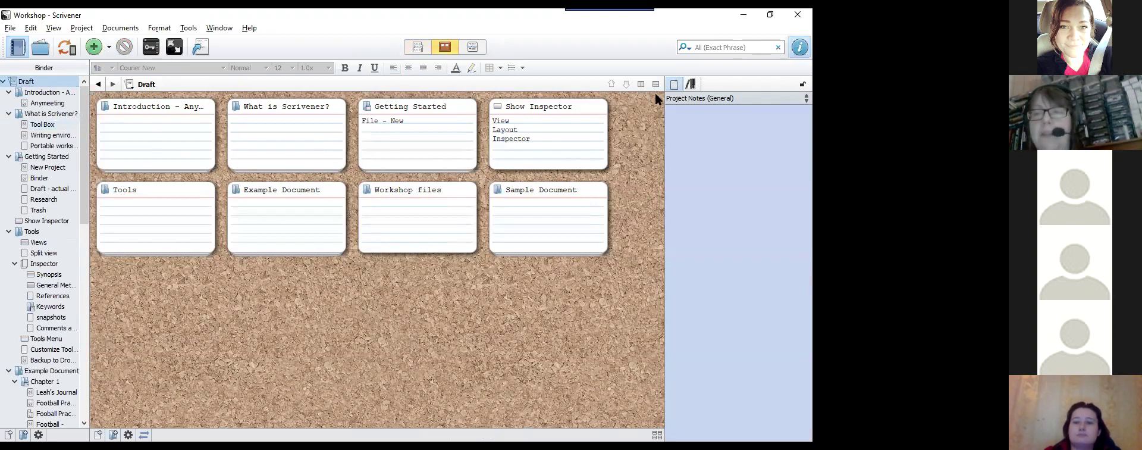
key("Right")
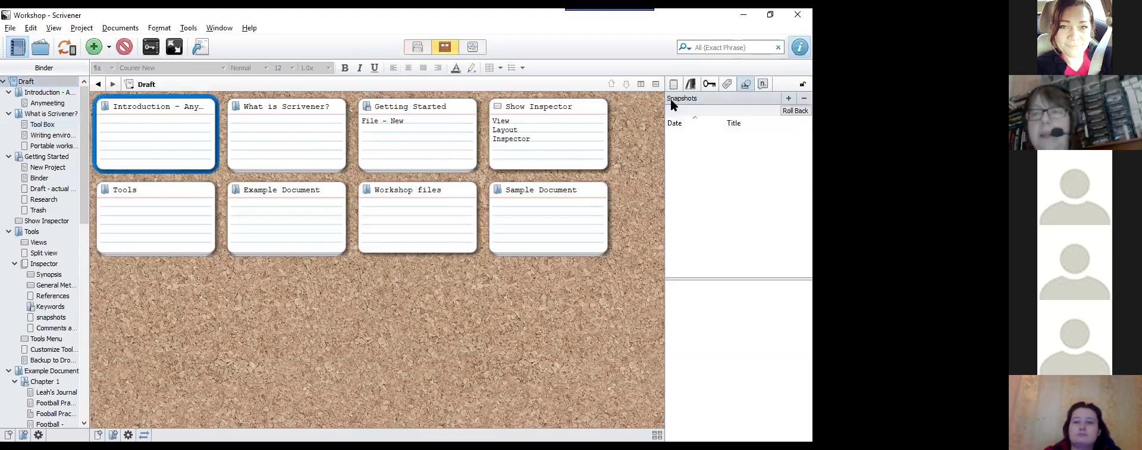
left_click(770, 15)
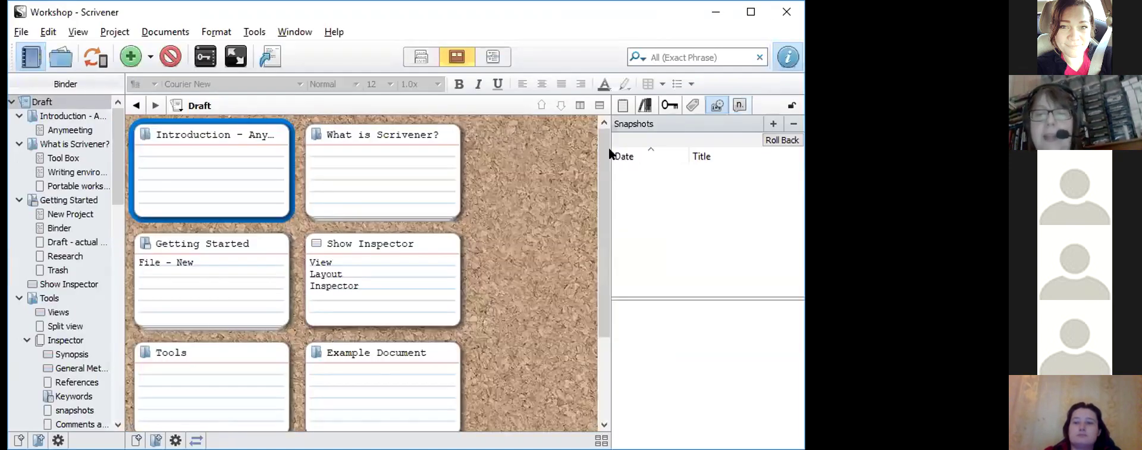
left_click(621, 105)
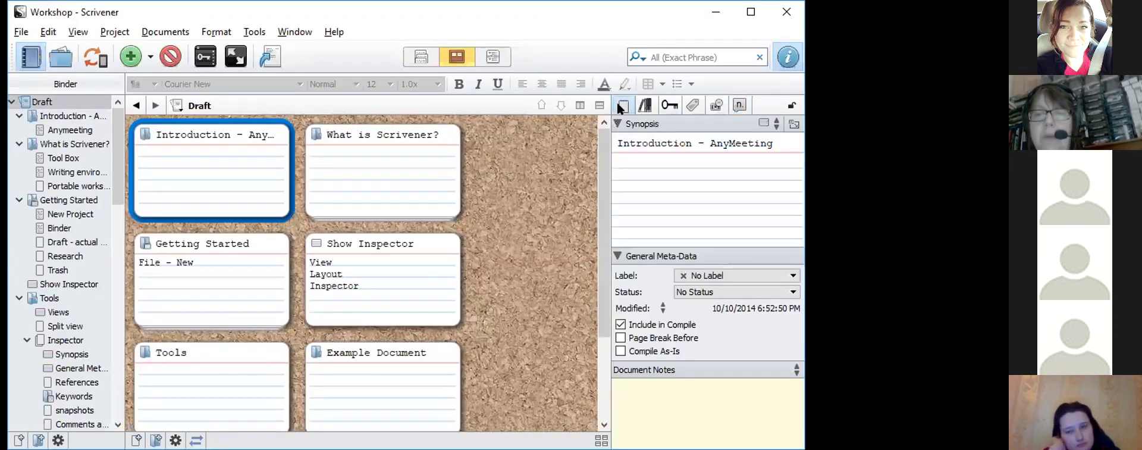
Step: Switch the Introduction card's synopsis to the image view and back to the text index card, and maximize the project window
left_click(753, 115)
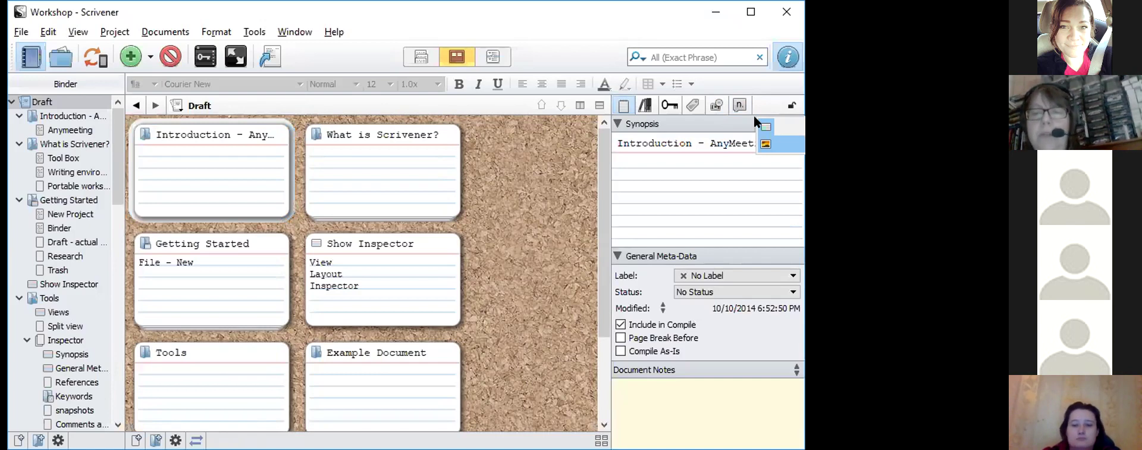
left_click(765, 143)
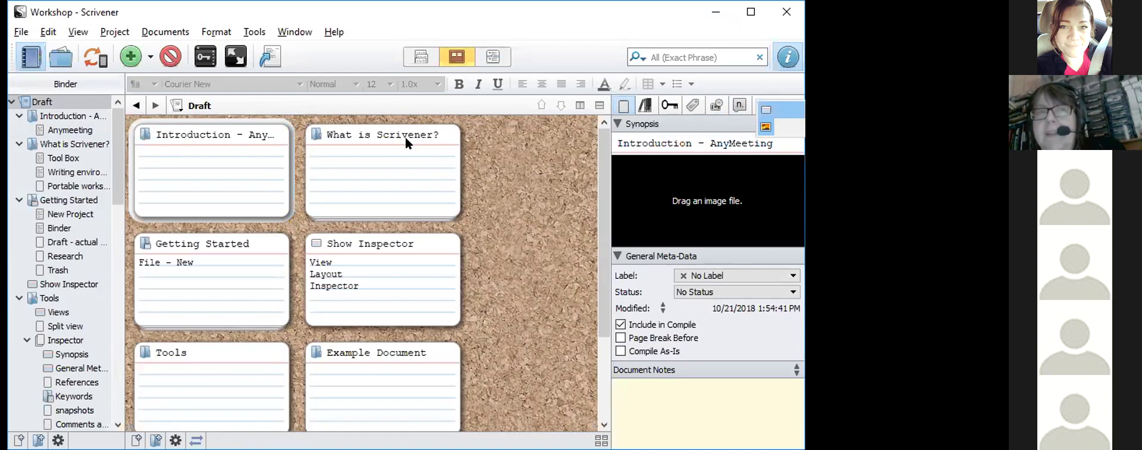
left_click(515, 198)
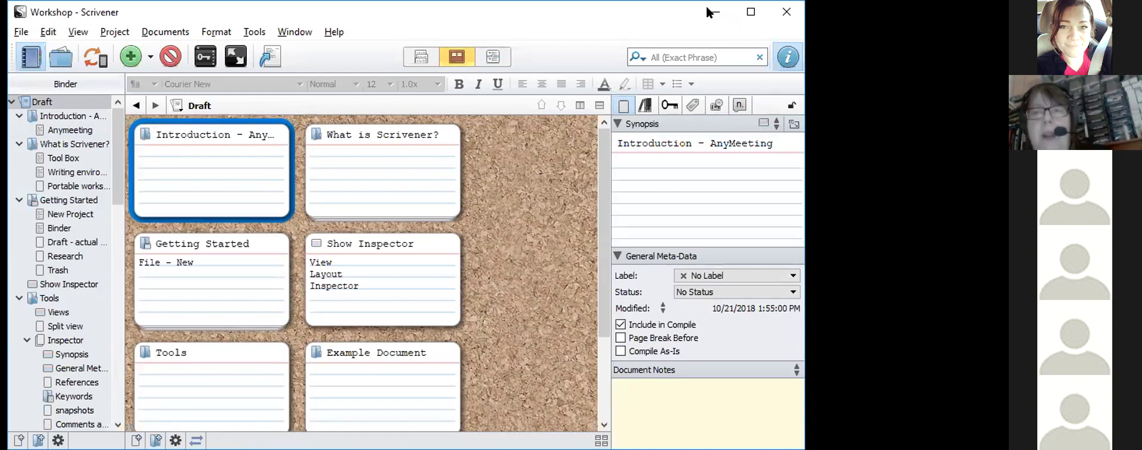
left_click(749, 13)
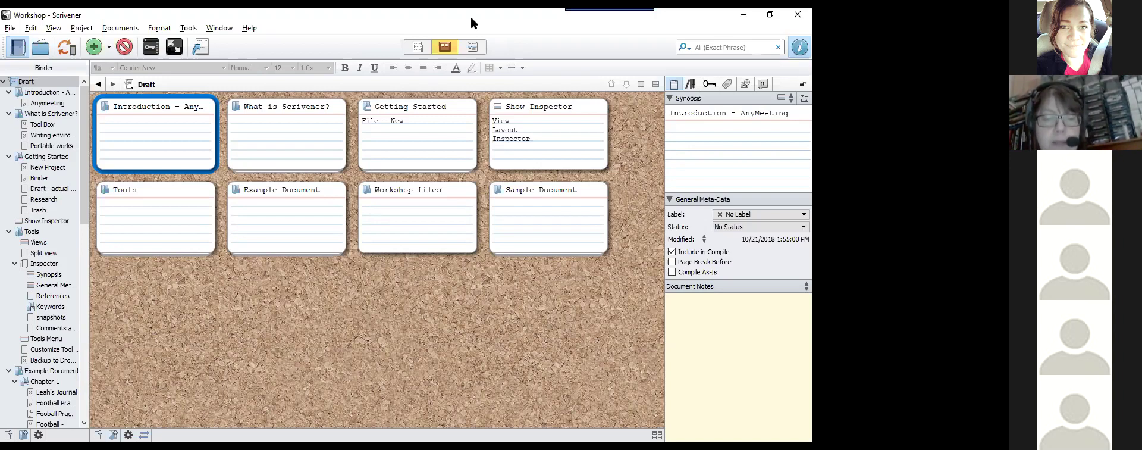
Step: Open the BodyArmour project from the recently used projects
key("alt")
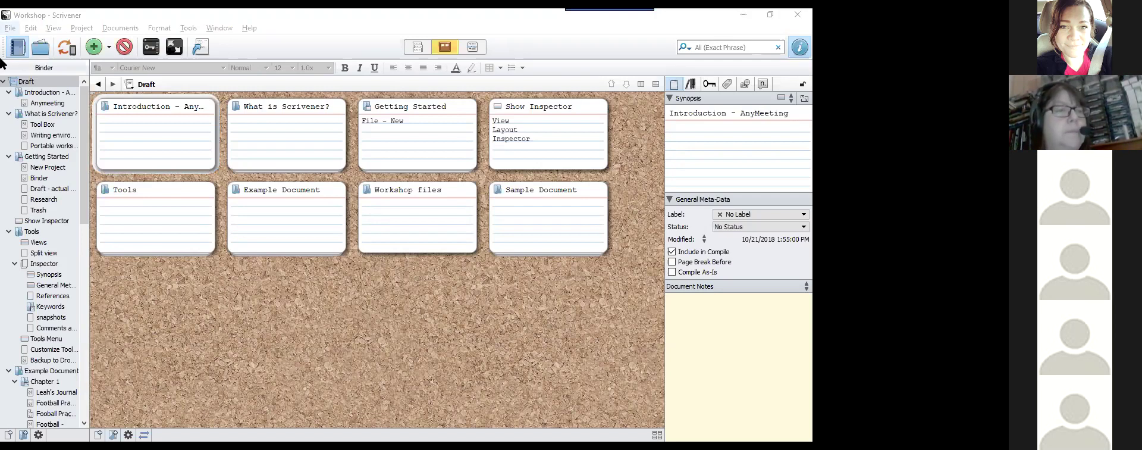
key("Down")
mouse_move(33, 69)
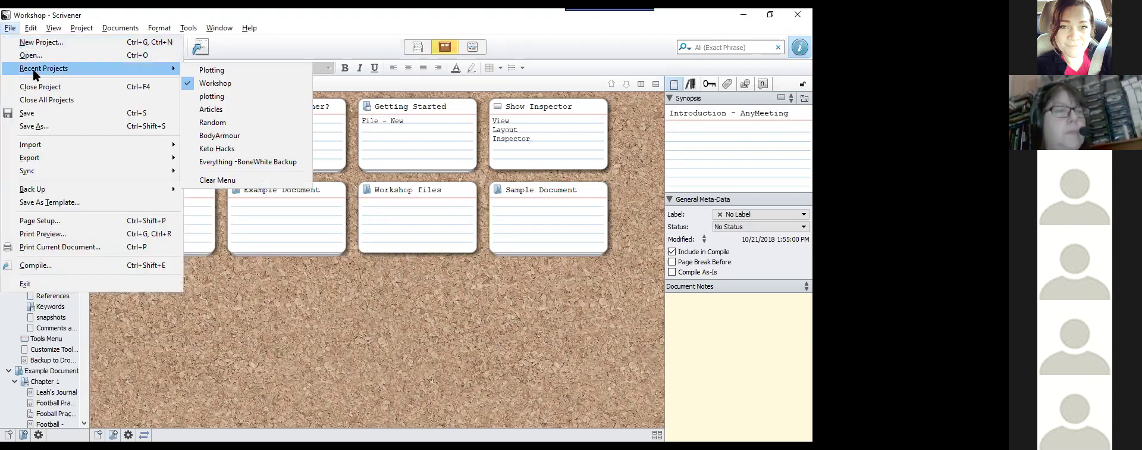
left_click(215, 136)
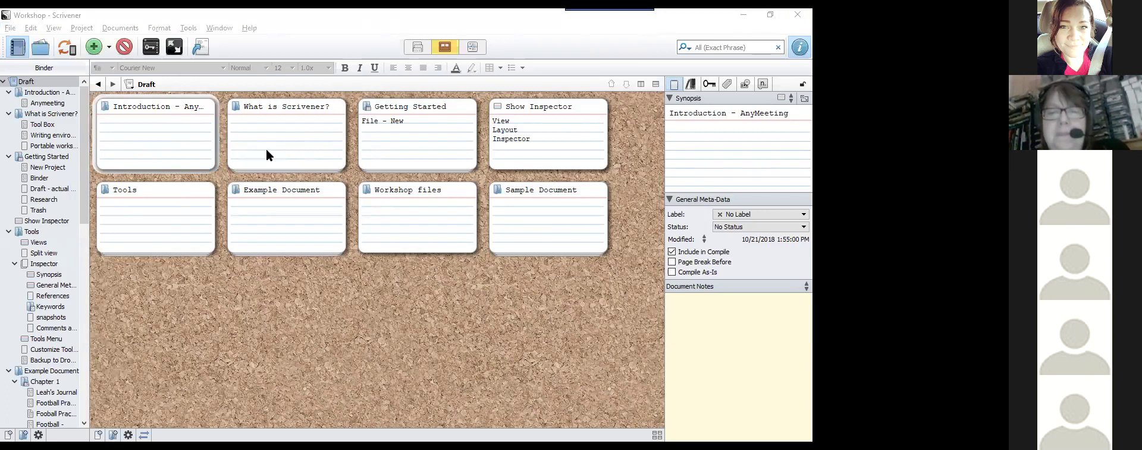
key("alt+Tab")
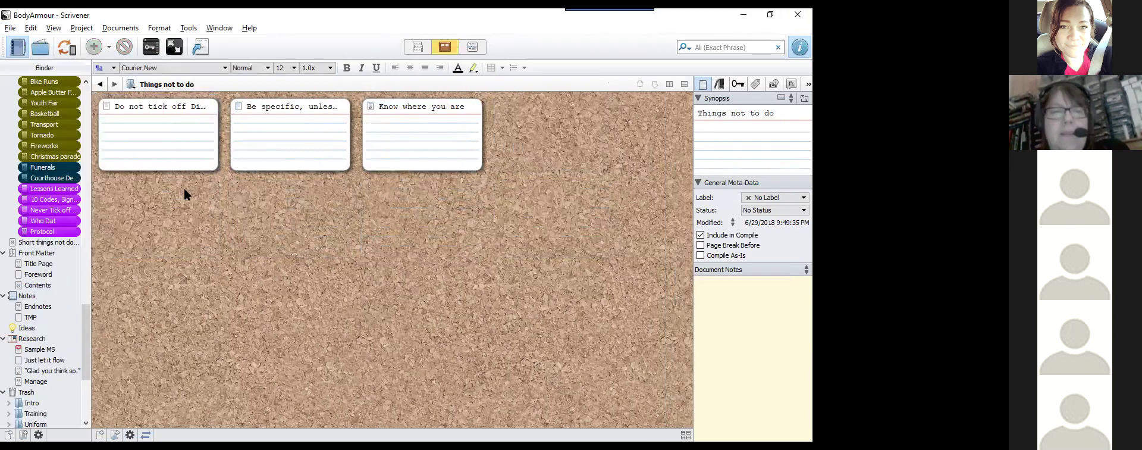
Step: Examine the color-coded documents in the BodyArmour binder, from the start of the manuscript outline through its later sections
left_click_drag(86, 309, 90, 152)
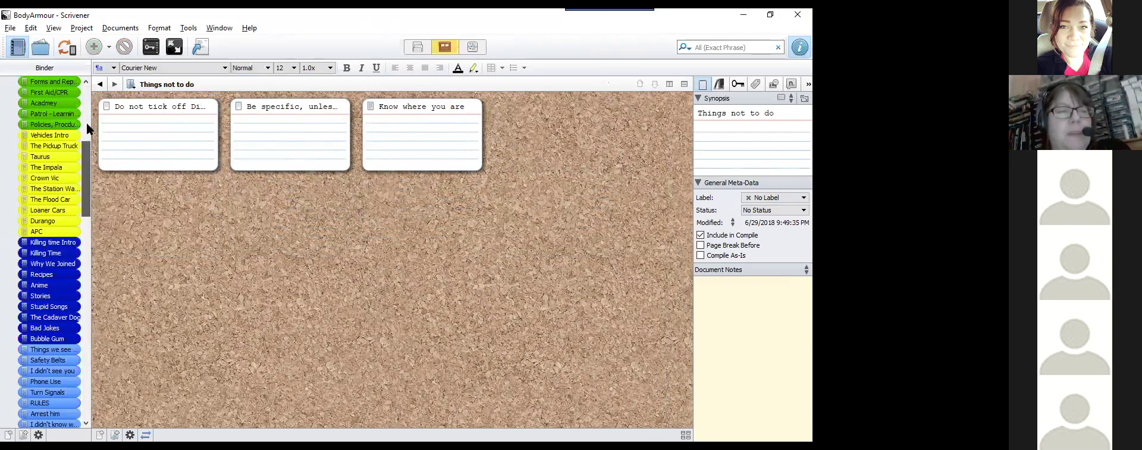
scroll(85, 107, "up", 8)
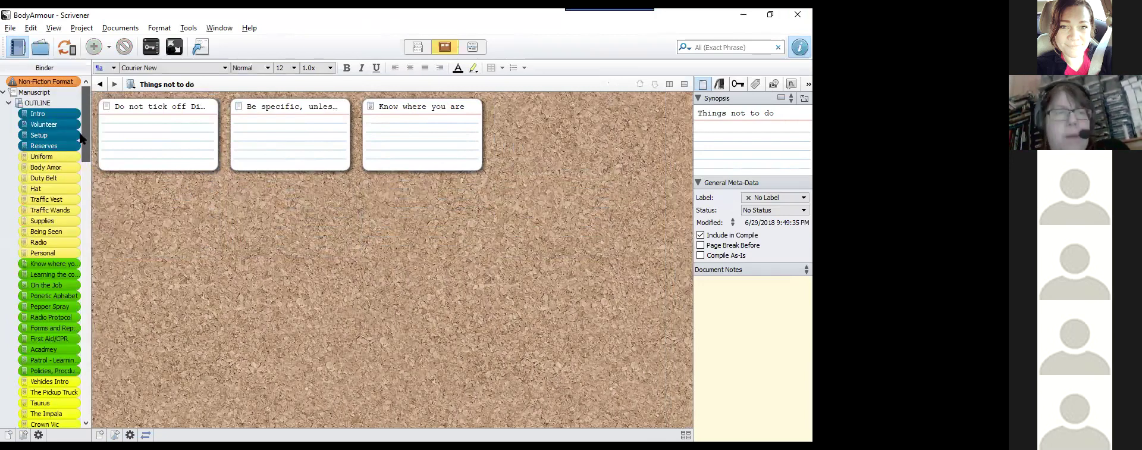
scroll(82, 119, "down", 1)
scroll(82, 98, "up", 1)
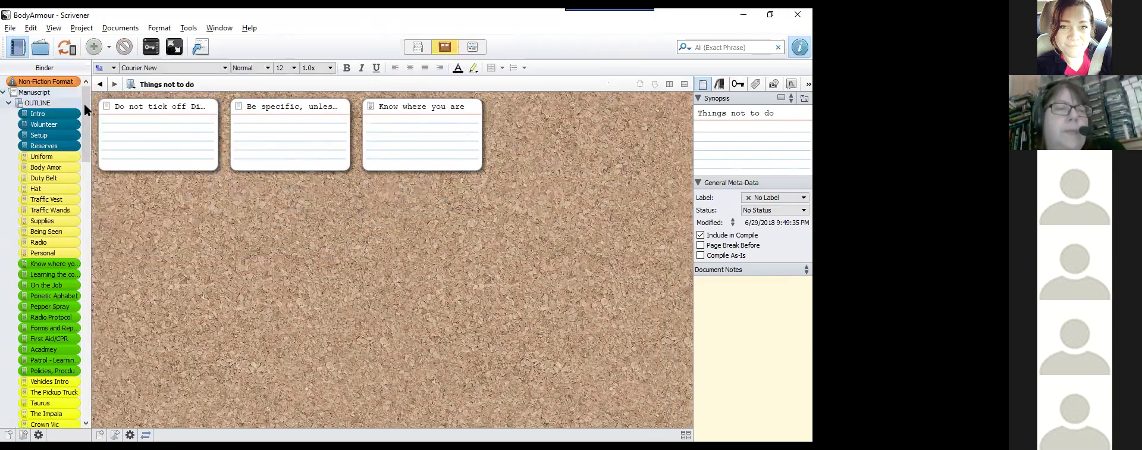
scroll(88, 141, "down", 7)
scroll(94, 191, "down", 15)
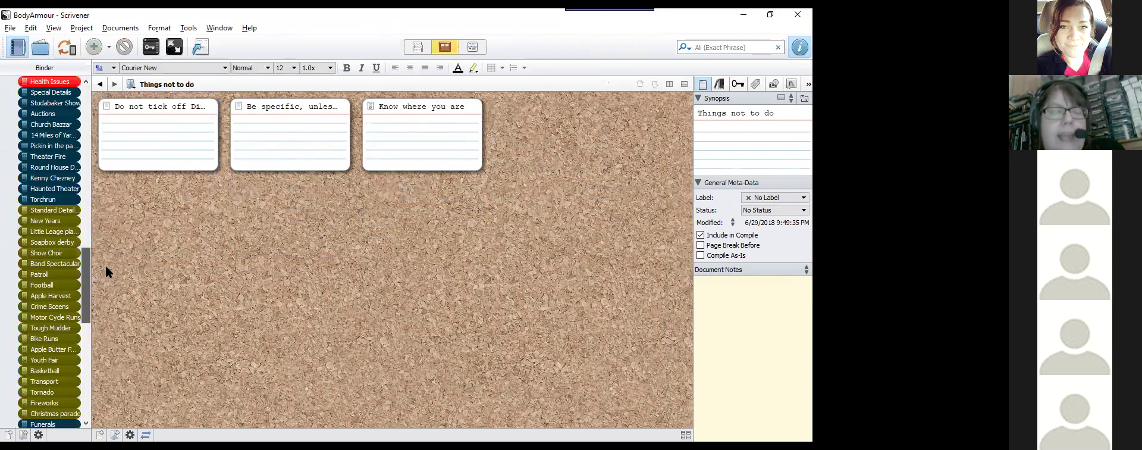
scroll(105, 271, "down", 5)
scroll(109, 238, "up", 15)
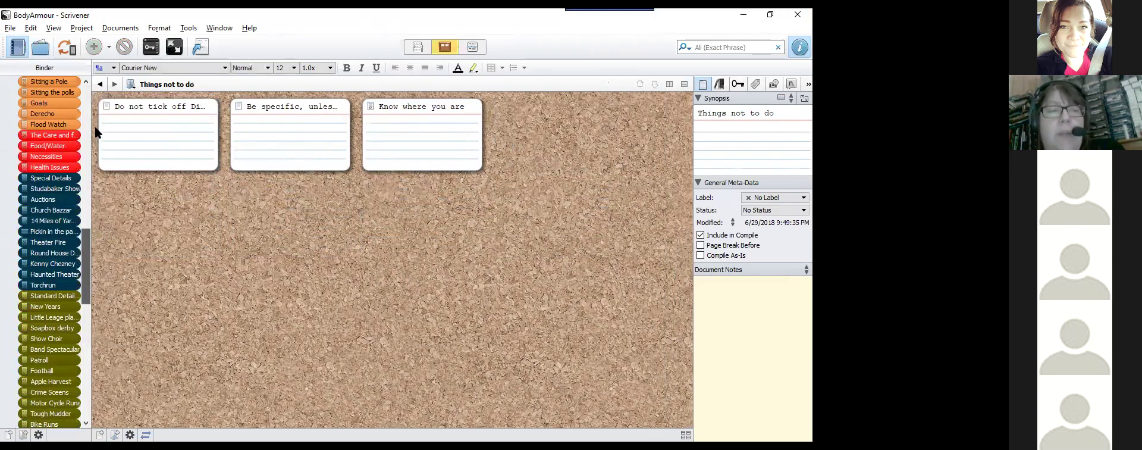
scroll(92, 104, "up", 2)
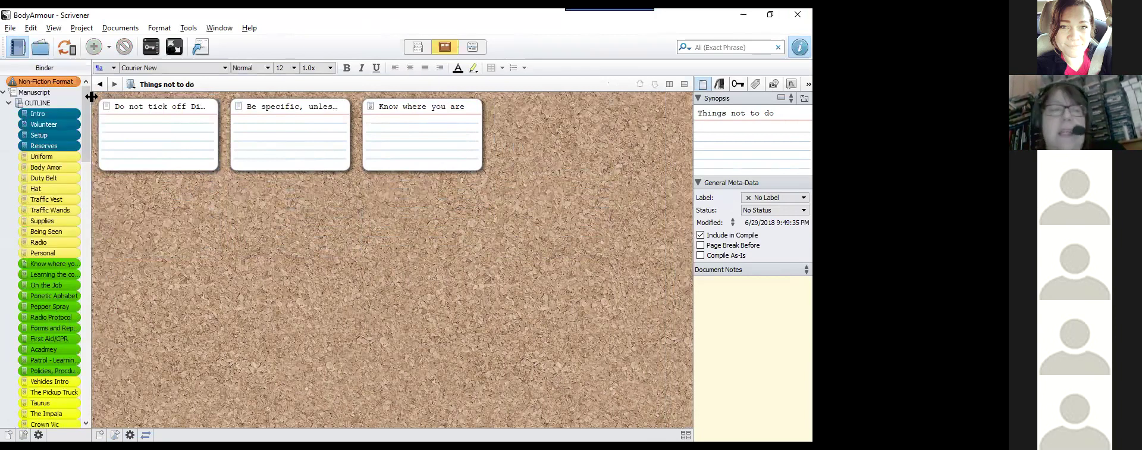
Step: Show the OUTLINE folder's corkboard and set the Reserves card's status to To Do
double_click(45, 106)
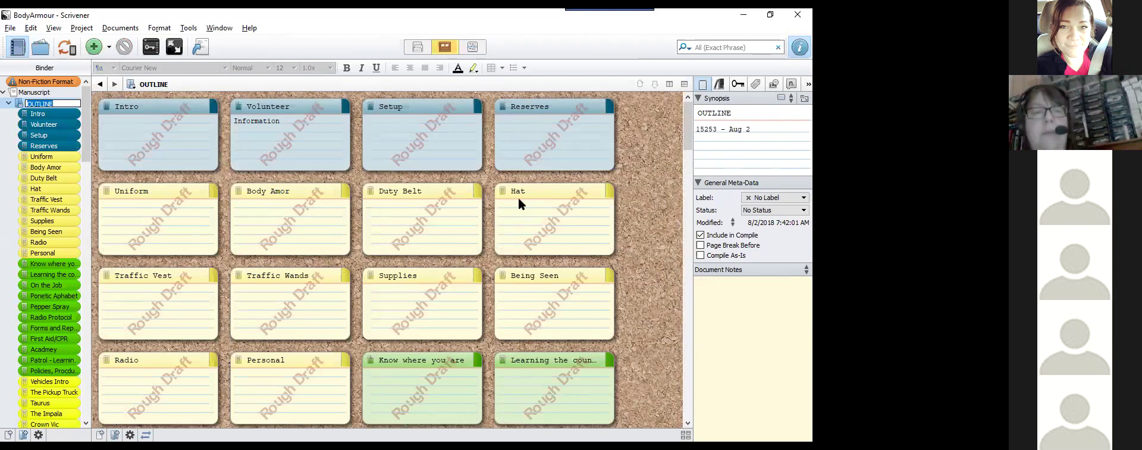
right_click(540, 131)
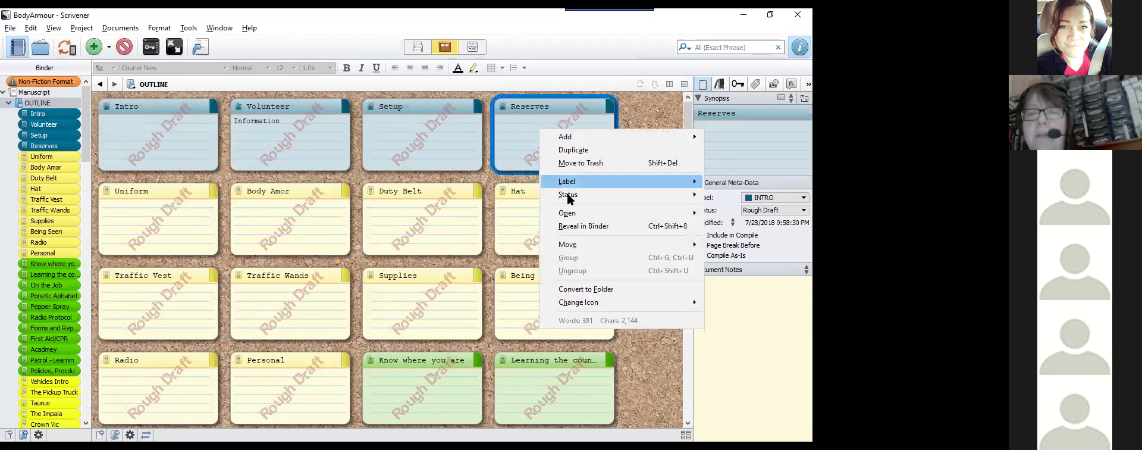
mouse_move(568, 198)
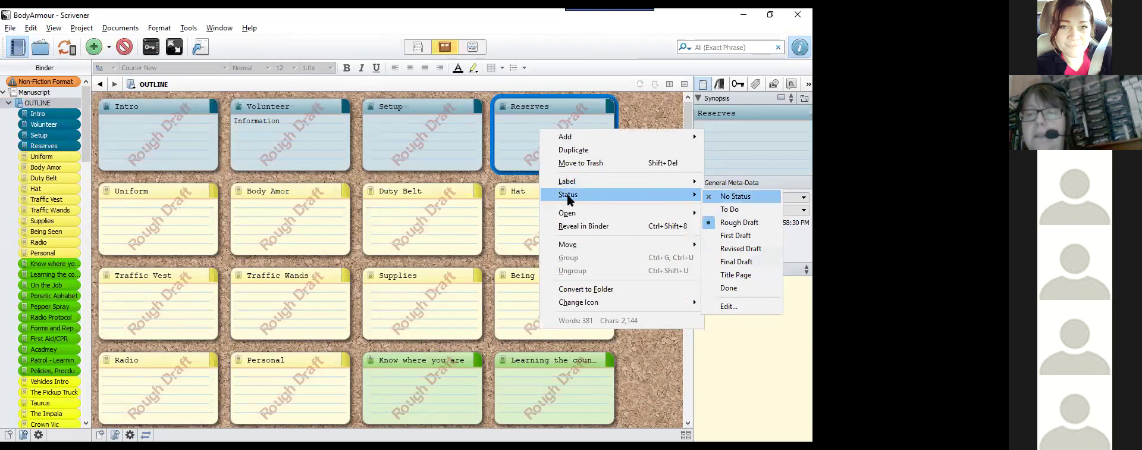
key("Down")
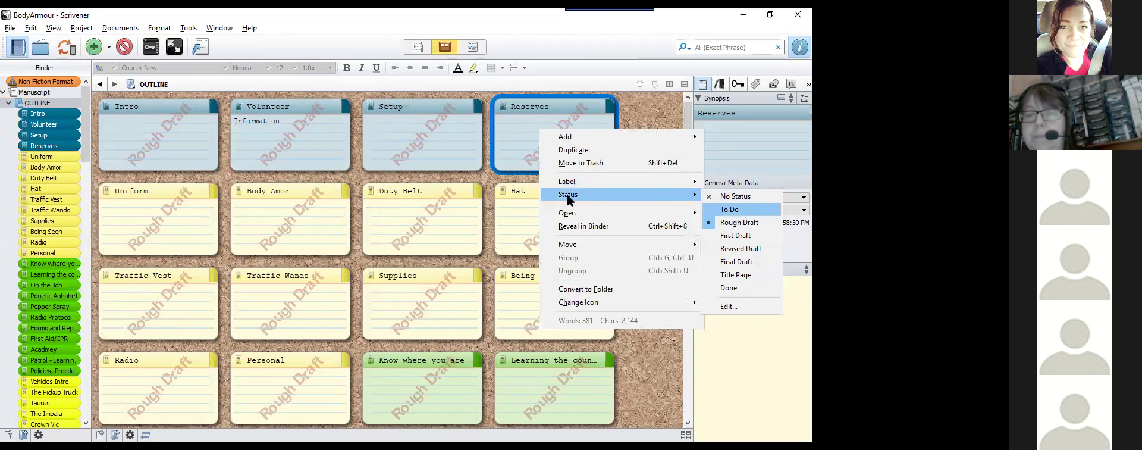
key("Return")
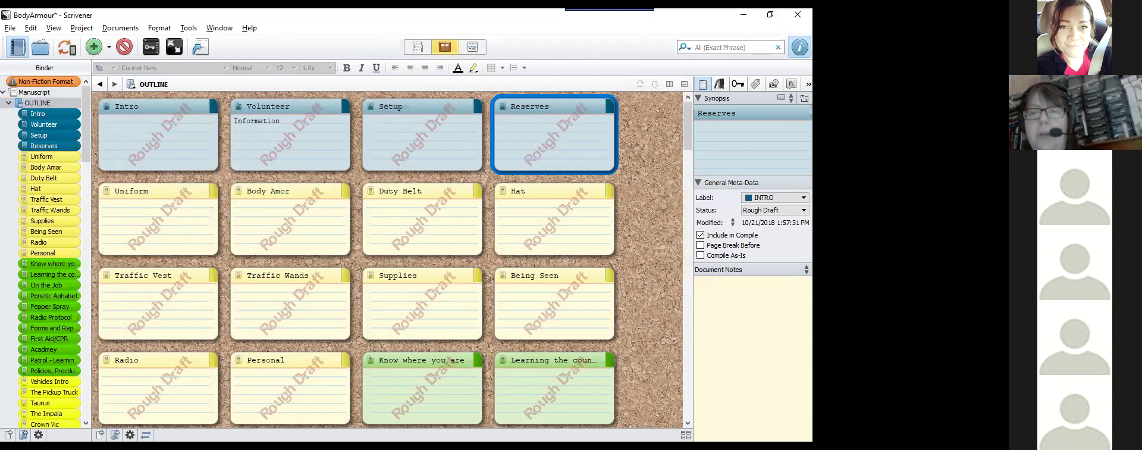
Step: Restore the project window to its smaller size and display the label choices for the Setup card
double_click(477, 16)
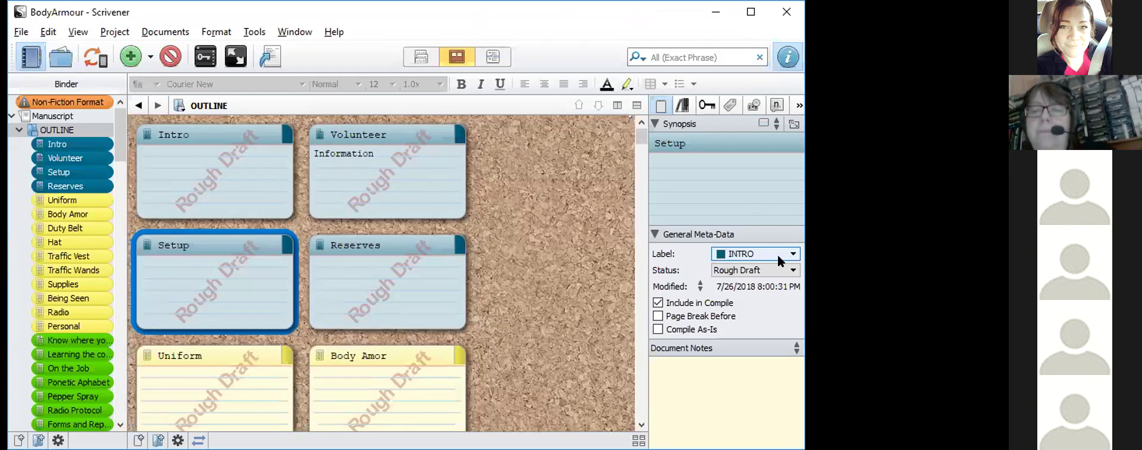
left_click(754, 253)
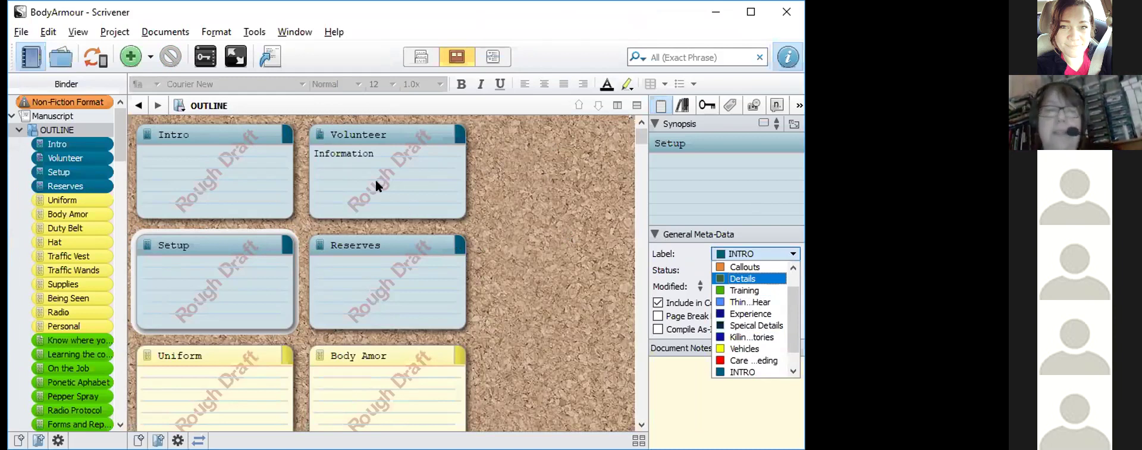
Step: Show the label color options for the binder, icons, index cards and outliner rows without changing them
left_click(112, 33)
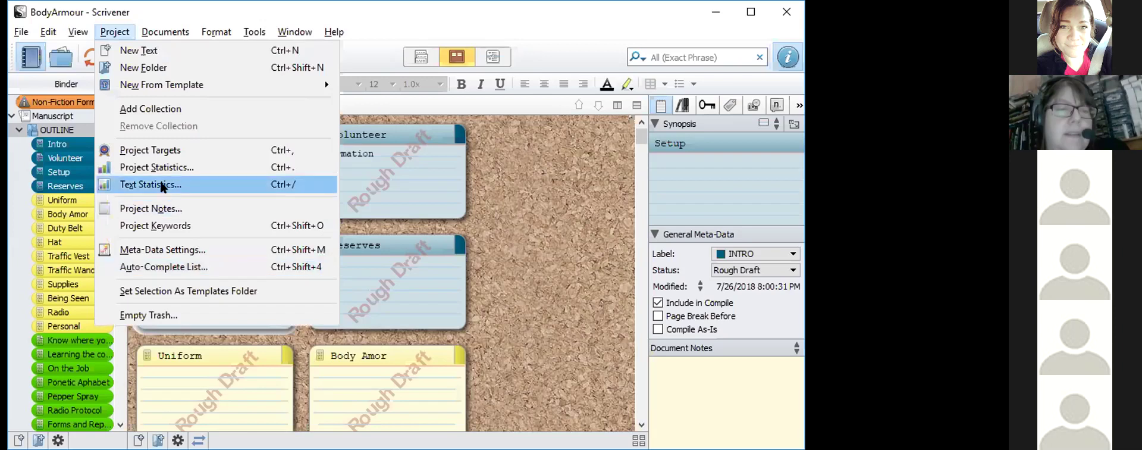
mouse_move(159, 38)
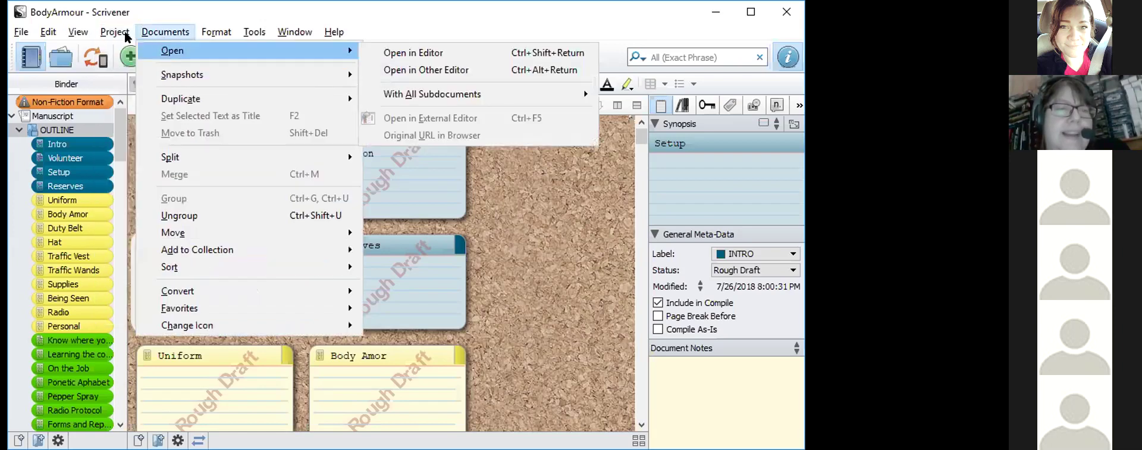
mouse_move(114, 37)
mouse_move(75, 36)
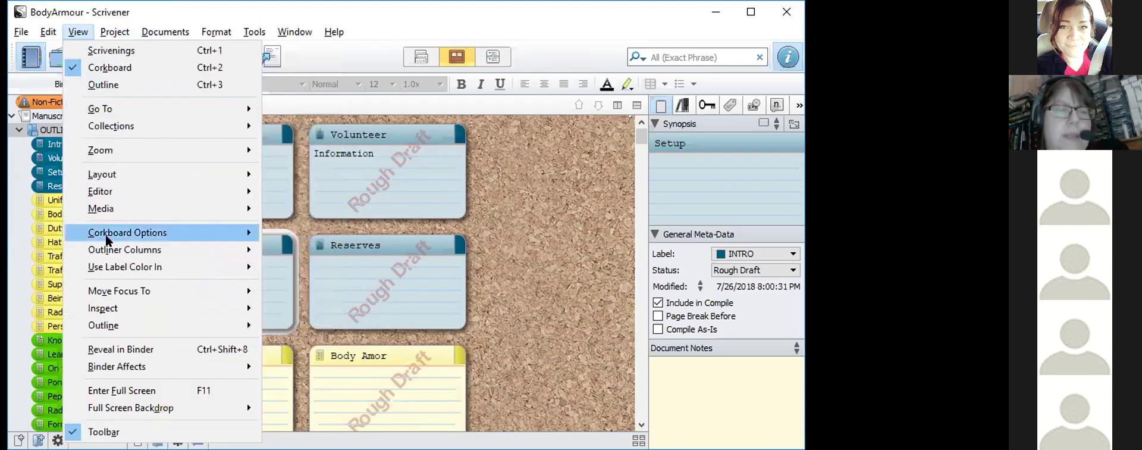
mouse_move(109, 262)
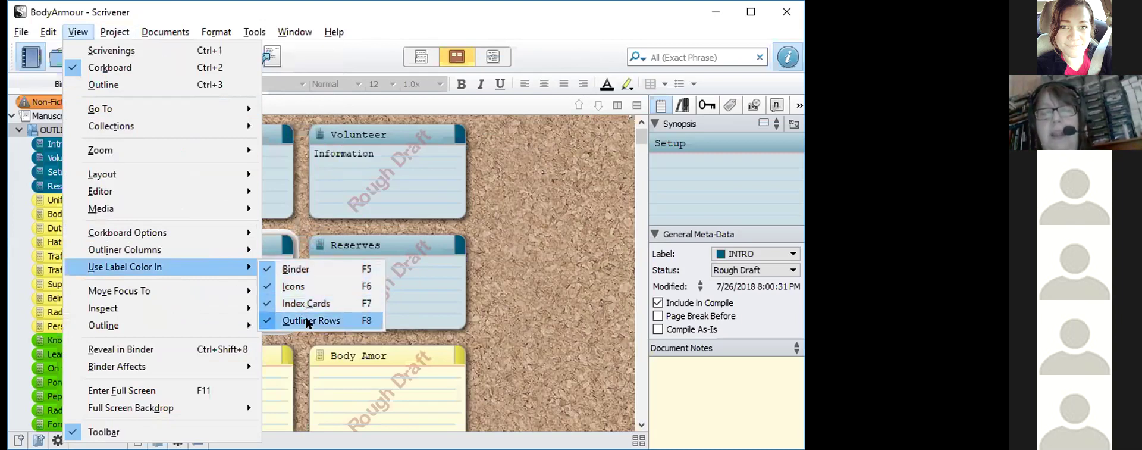
left_click(491, 53)
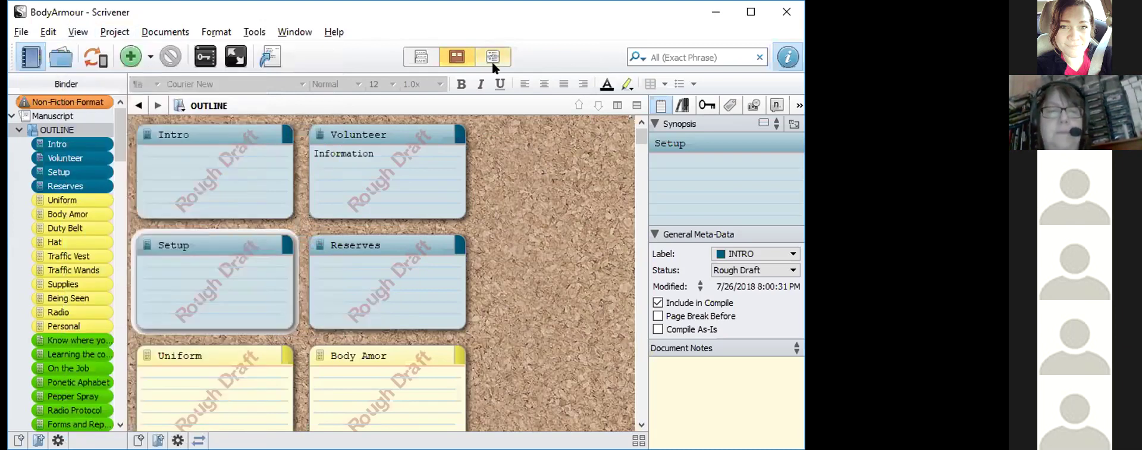
Step: Display the OUTLINE folder in the outliner and examine its rows' label colors and statuses through the Details section and back to the start
left_click(491, 62)
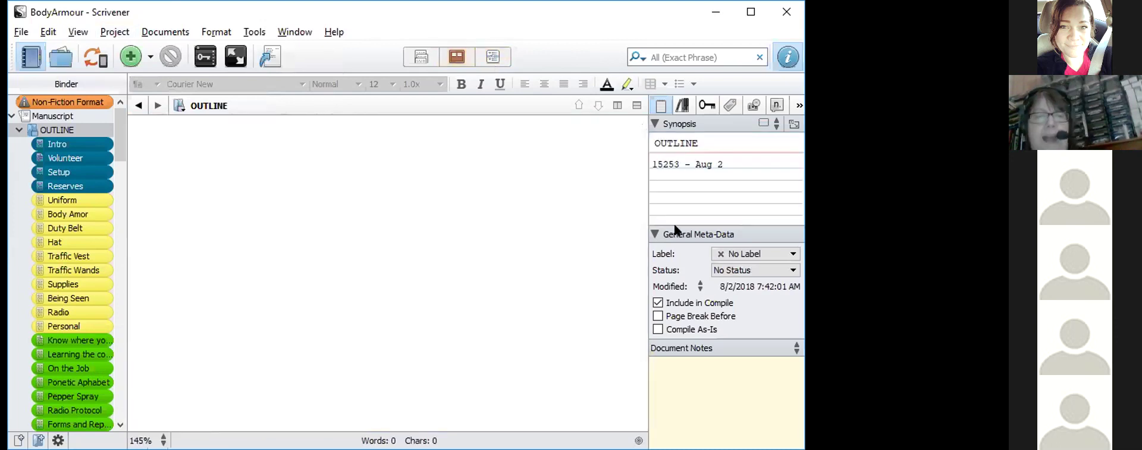
key("ctrl+3")
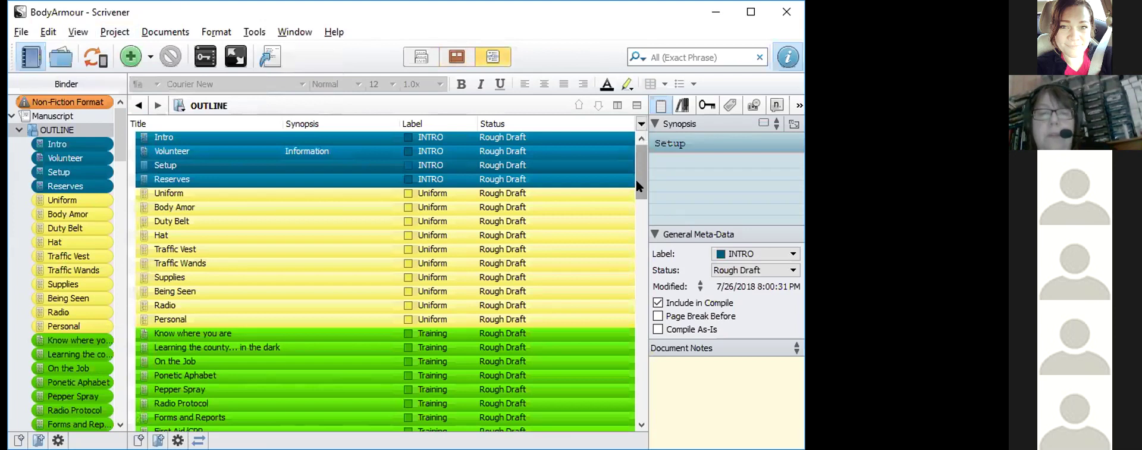
left_click(639, 260)
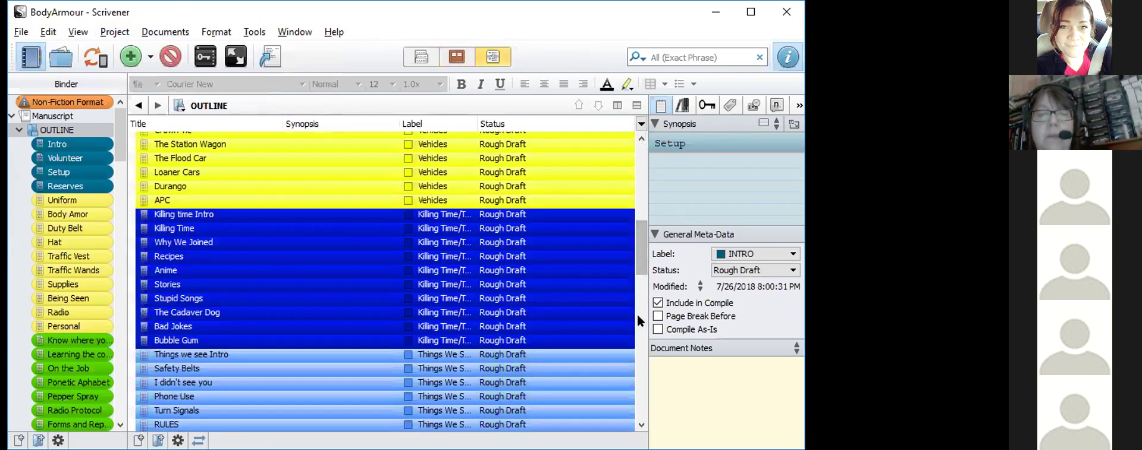
left_click(637, 360)
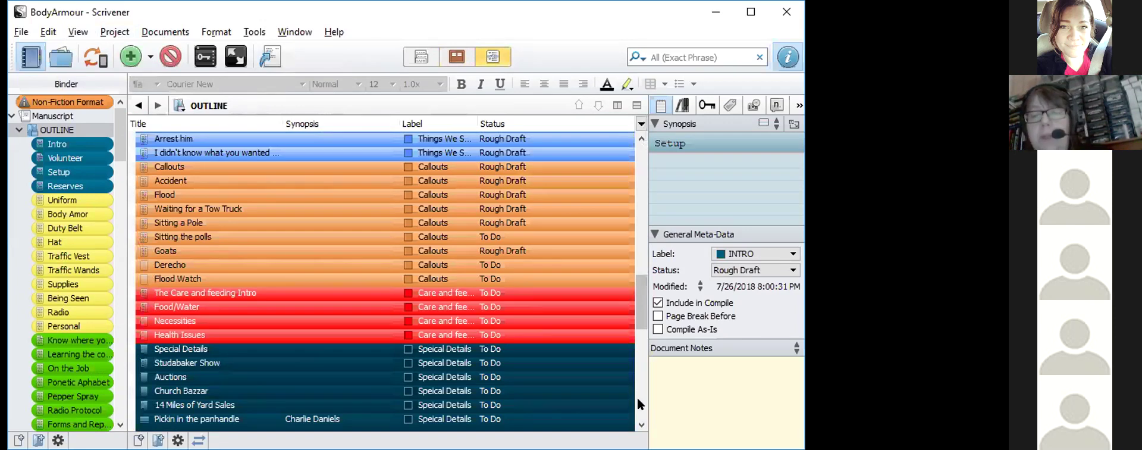
left_click(636, 395)
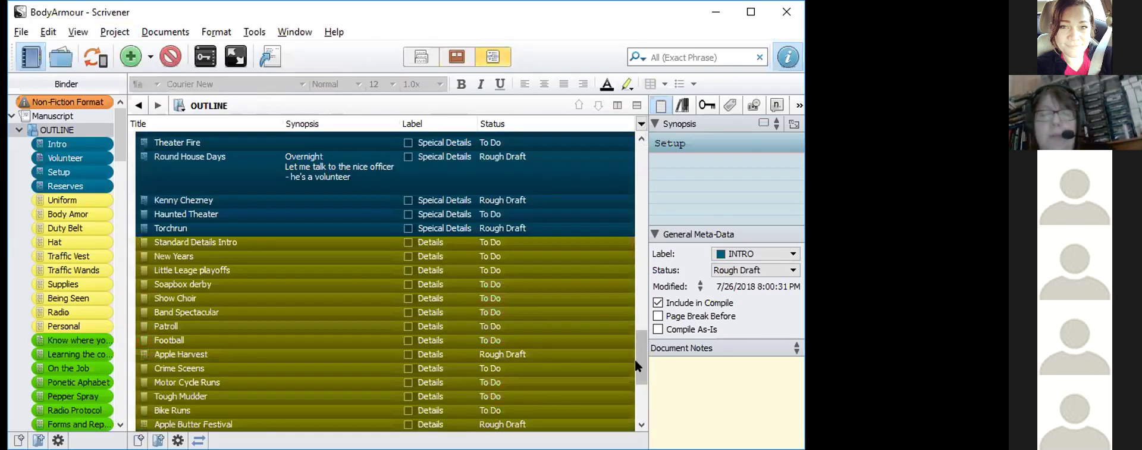
left_click_drag(635, 355, 629, 167)
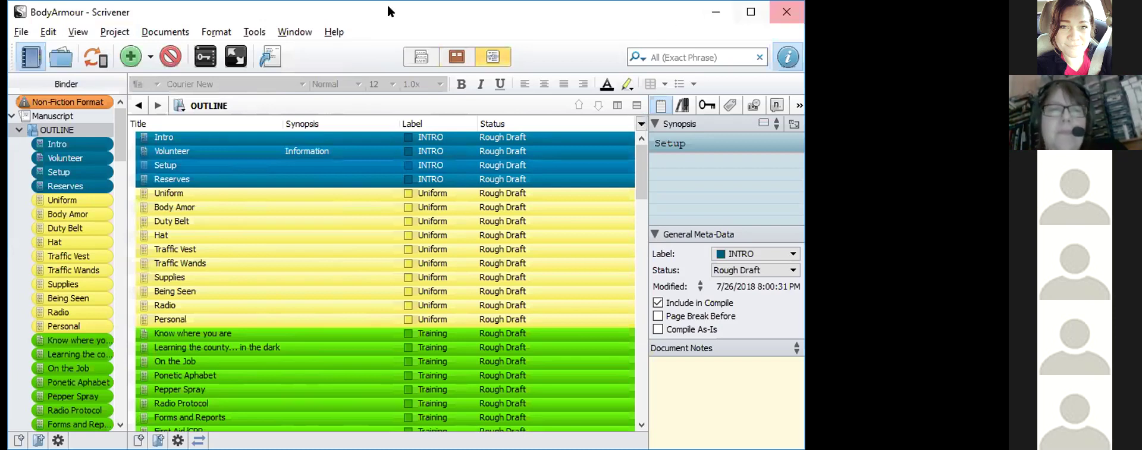
Step: Close the BodyArmour project
left_click(787, 12)
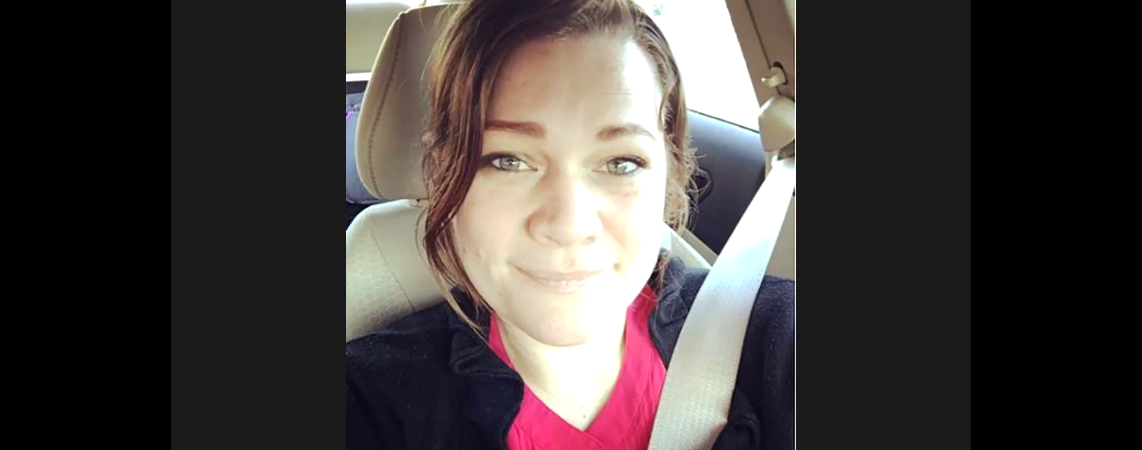